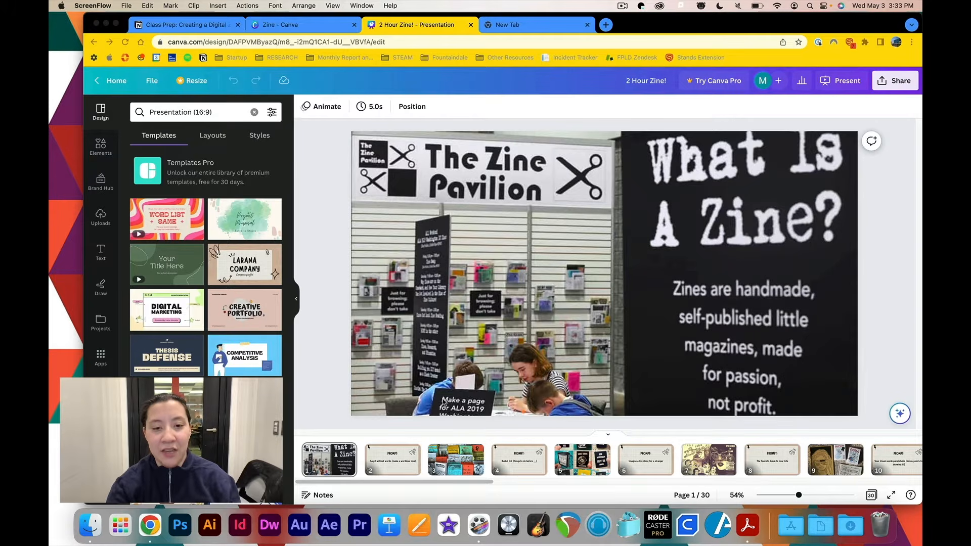
Look through the example zine photos in the 2 Hour Zine! presentation, including pages 5, 7, 9, 11, 21, 23 and 25
{"action": "left_click", "coordinate": [450, 460]}
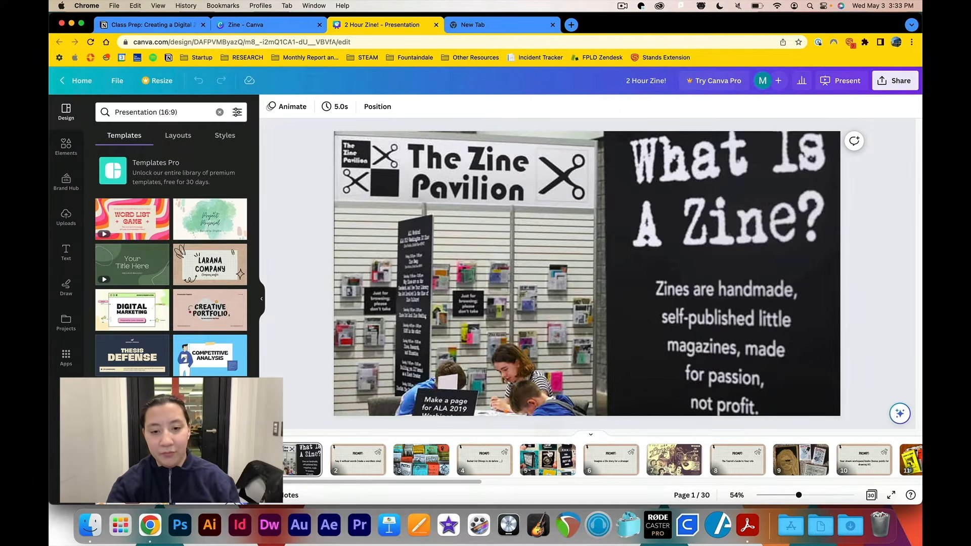
{"action": "left_click", "coordinate": [543, 463]}
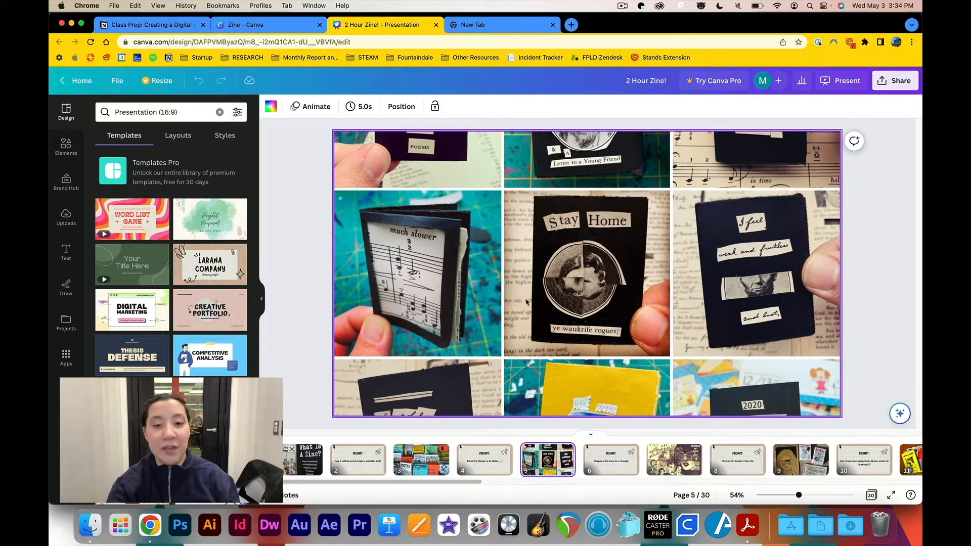
{"action": "left_click", "coordinate": [679, 465]}
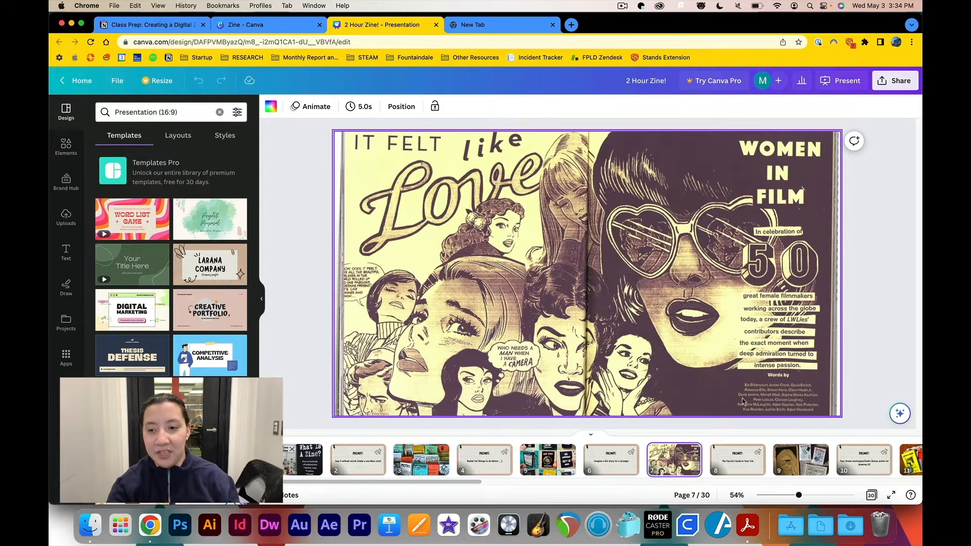
{"action": "left_click", "coordinate": [815, 467]}
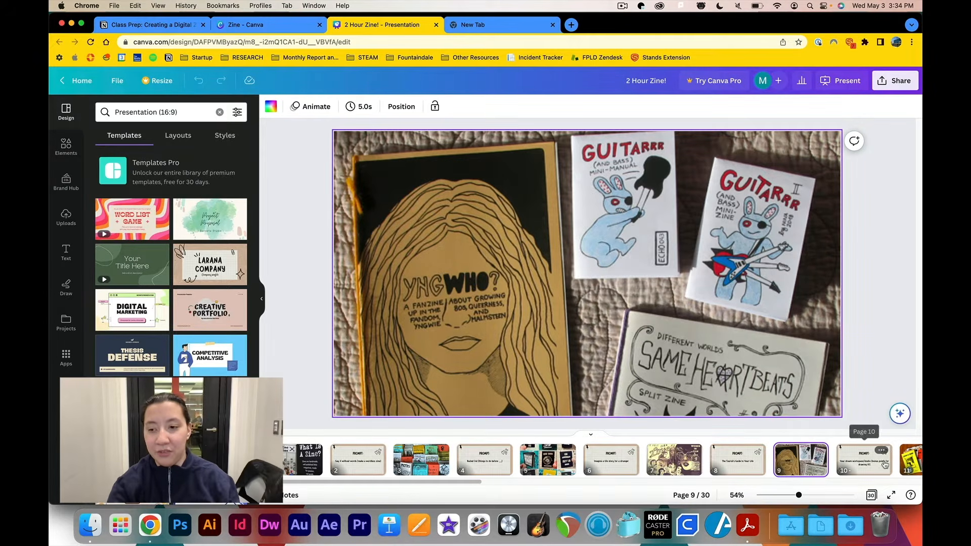
{"action": "left_click", "coordinate": [909, 466]}
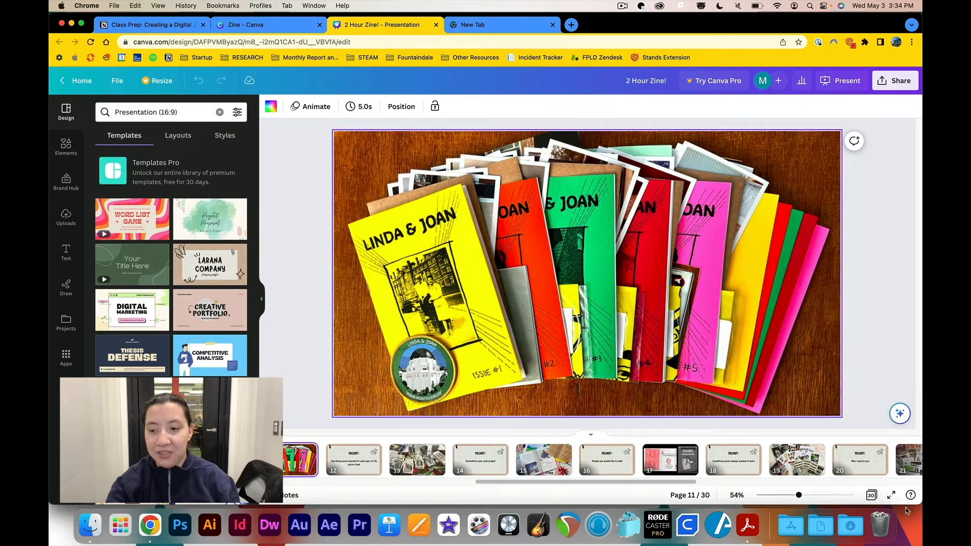
{"action": "scroll", "coordinate": [889, 488], "scroll_direction": "right", "scroll_amount": 2}
{"action": "scroll", "coordinate": [889, 461], "scroll_direction": "right", "scroll_amount": 6}
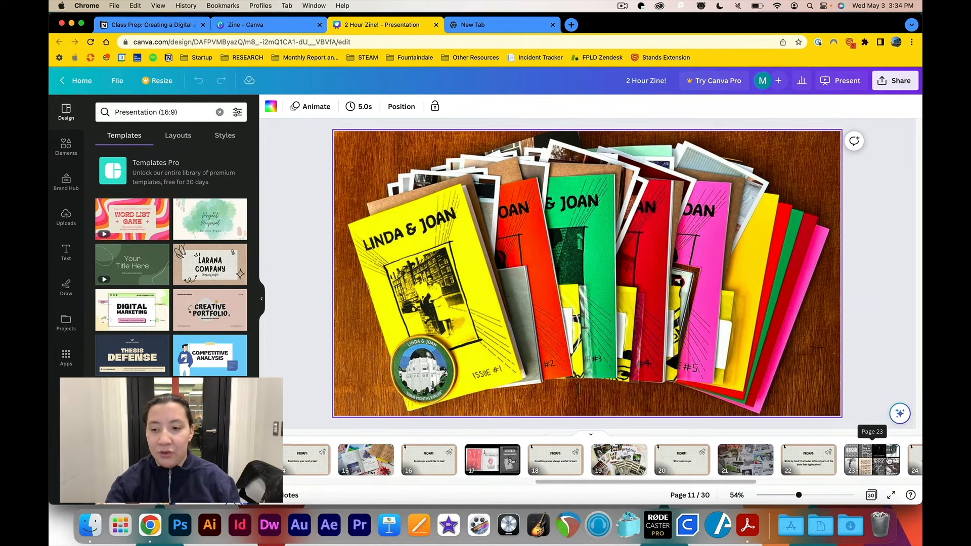
{"action": "left_click", "coordinate": [745, 473]}
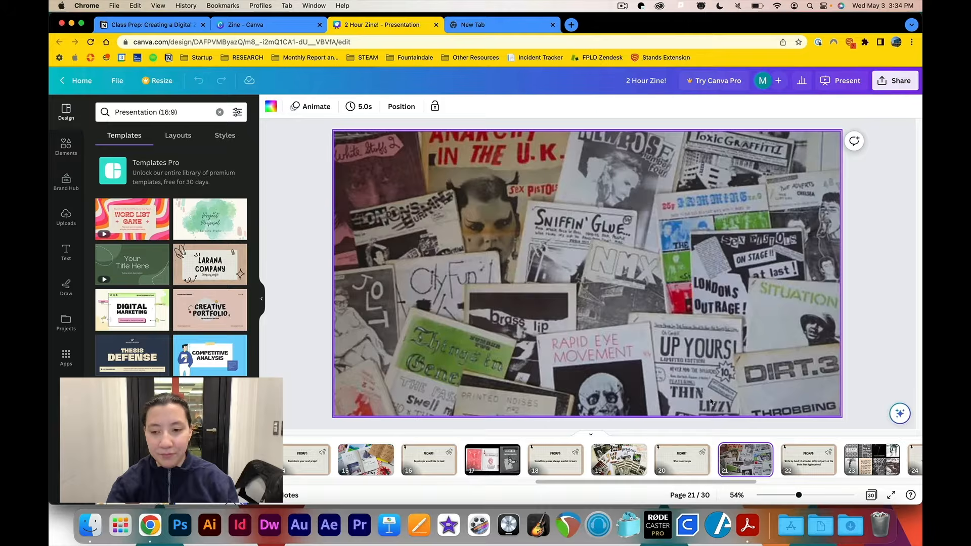
{"action": "left_click", "coordinate": [881, 458]}
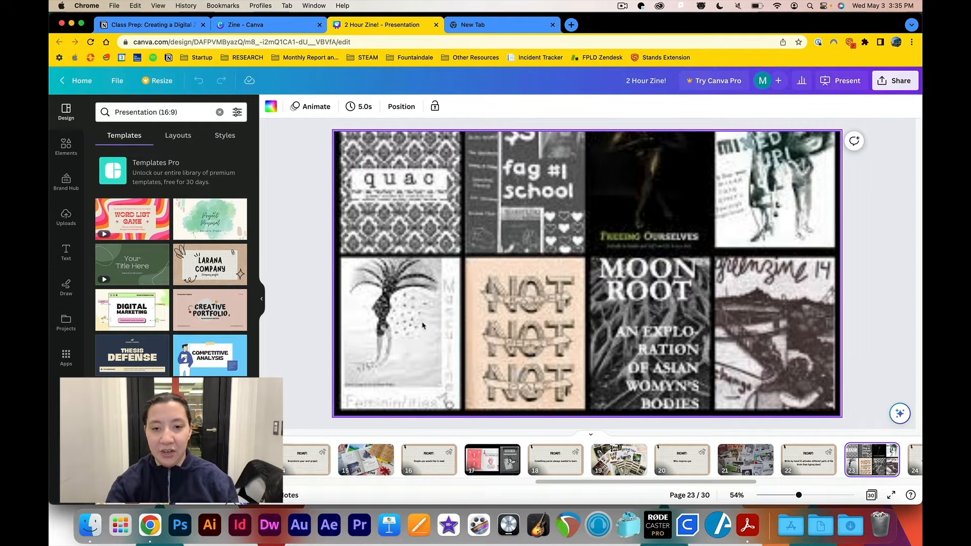
{"action": "scroll", "coordinate": [855, 457], "scroll_direction": "right", "scroll_amount": 5}
{"action": "left_click", "coordinate": [840, 458]}
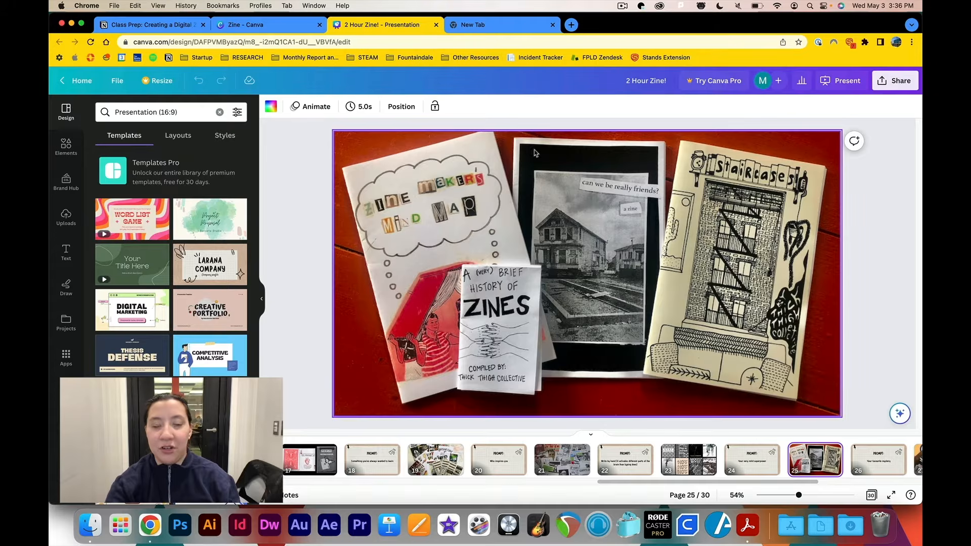
Open canva.com in the empty browser tab
{"action": "left_click", "coordinate": [513, 26]}
{"action": "left_click", "coordinate": [494, 41]}
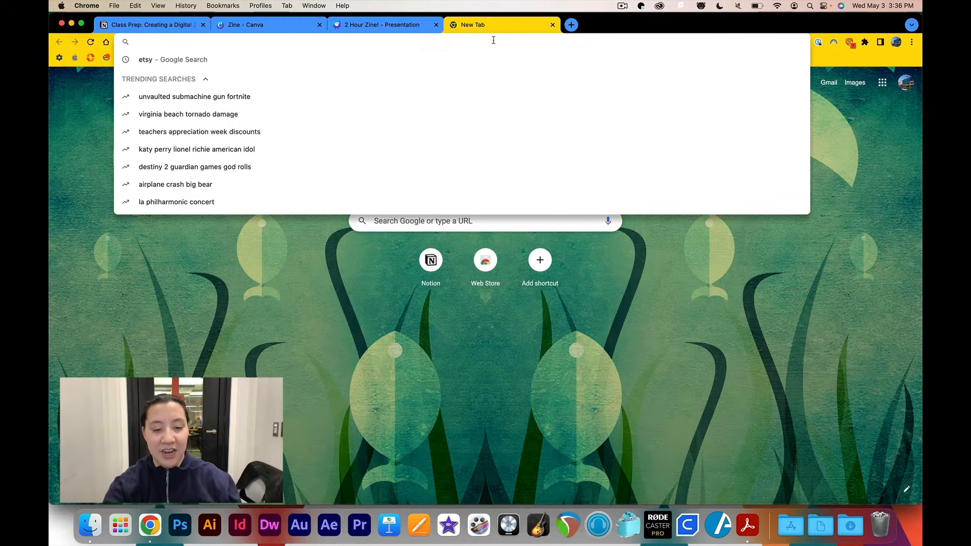
{"action": "type", "text": "can"}
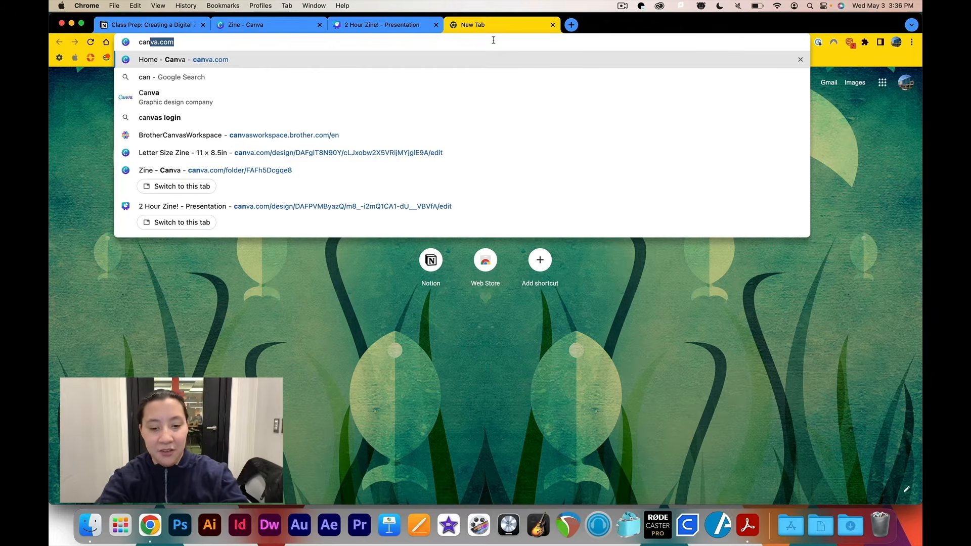
{"action": "type", "text": "va,c\\"}
{"action": "key", "text": "BackSpace"}
{"action": "key", "text": "BackSpace"}
{"action": "key", "text": "BackSpace"}
{"action": "type", "text": "."}
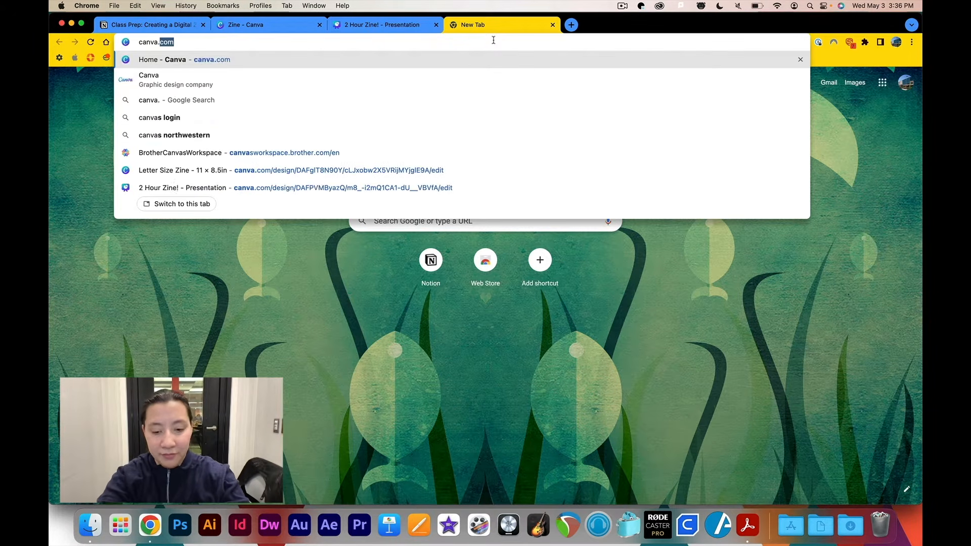
{"action": "type", "text": "cp"}
{"action": "key", "text": "BackSpace"}
{"action": "type", "text": "om"}
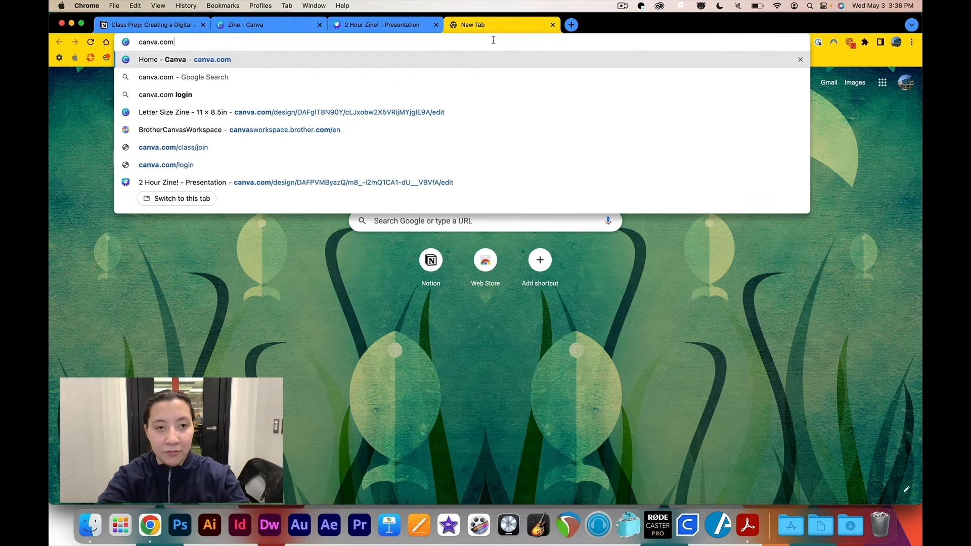
{"action": "key", "text": "Return"}
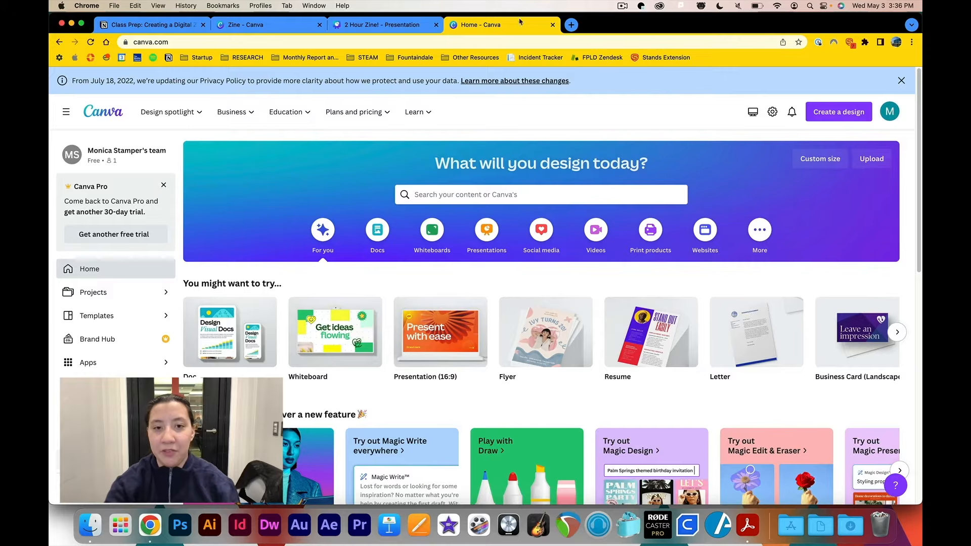
Browse the design types offered on the home page, including the ones in the More category
{"action": "scroll", "coordinate": [700, 151], "scroll_direction": "down", "scroll_amount": 5}
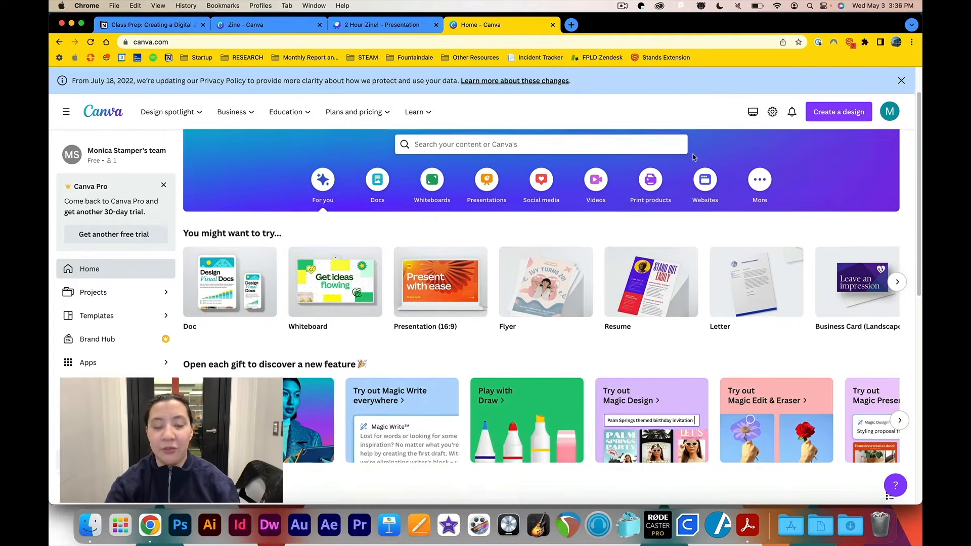
{"action": "scroll", "coordinate": [693, 158], "scroll_direction": "up", "scroll_amount": 5}
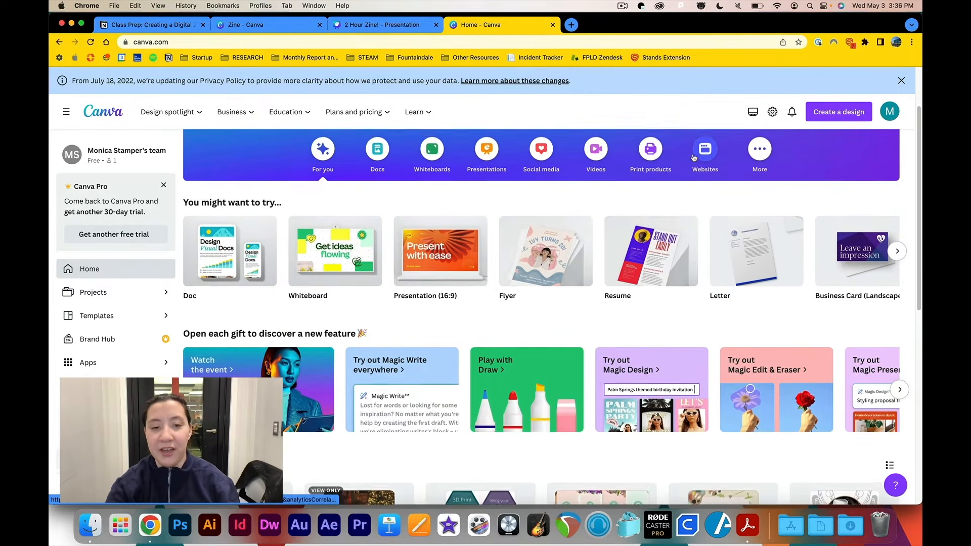
{"action": "scroll", "coordinate": [694, 158], "scroll_direction": "up", "scroll_amount": 1}
{"action": "scroll", "coordinate": [694, 158], "scroll_direction": "down", "scroll_amount": 1}
{"action": "scroll", "coordinate": [693, 158], "scroll_direction": "up", "scroll_amount": 1}
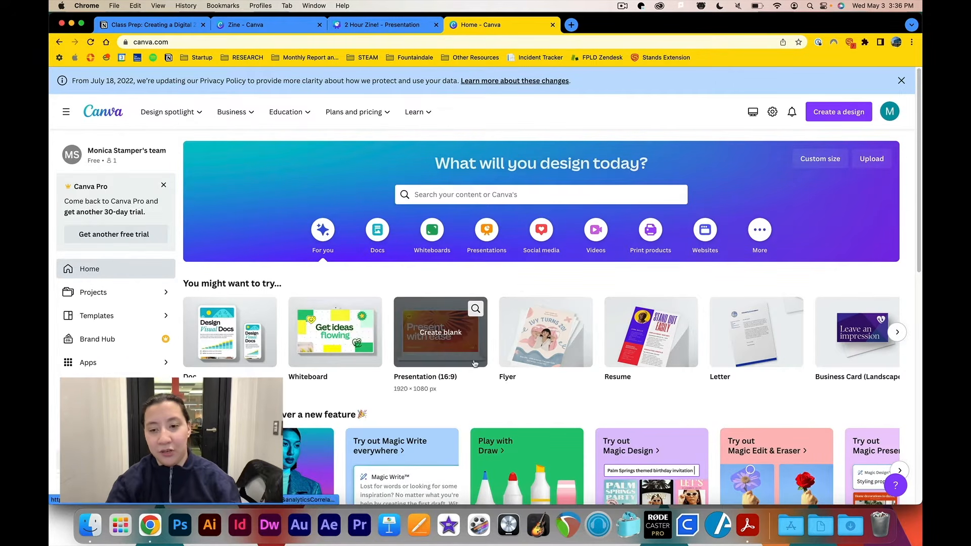
{"action": "left_click", "coordinate": [760, 230]}
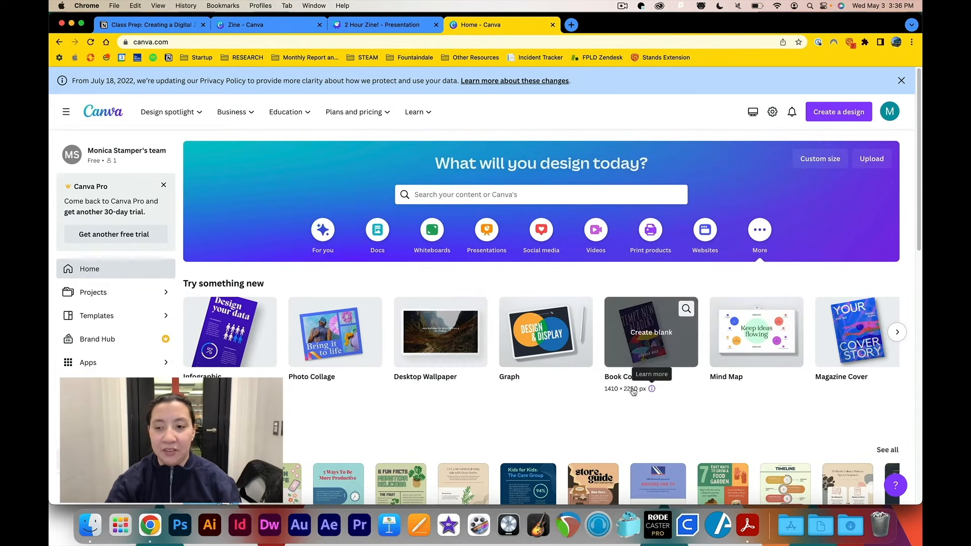
{"action": "scroll", "coordinate": [633, 392], "scroll_direction": "down", "scroll_amount": 1}
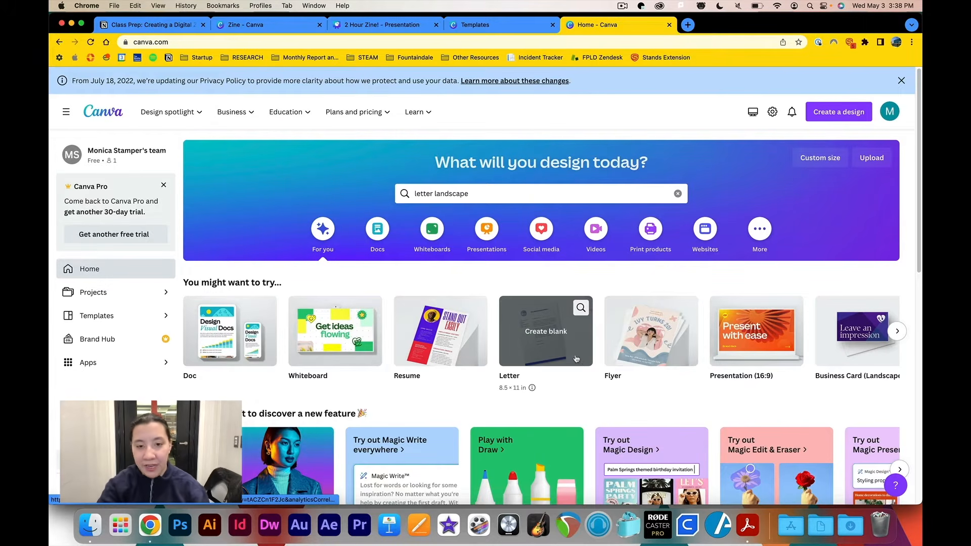
{"action": "left_click", "coordinate": [546, 338]}
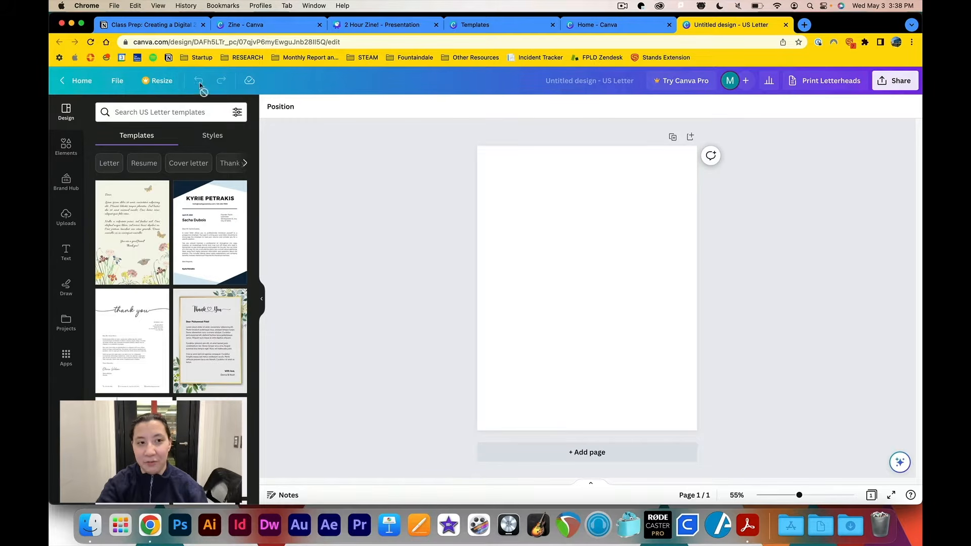
{"action": "left_click", "coordinate": [166, 82]}
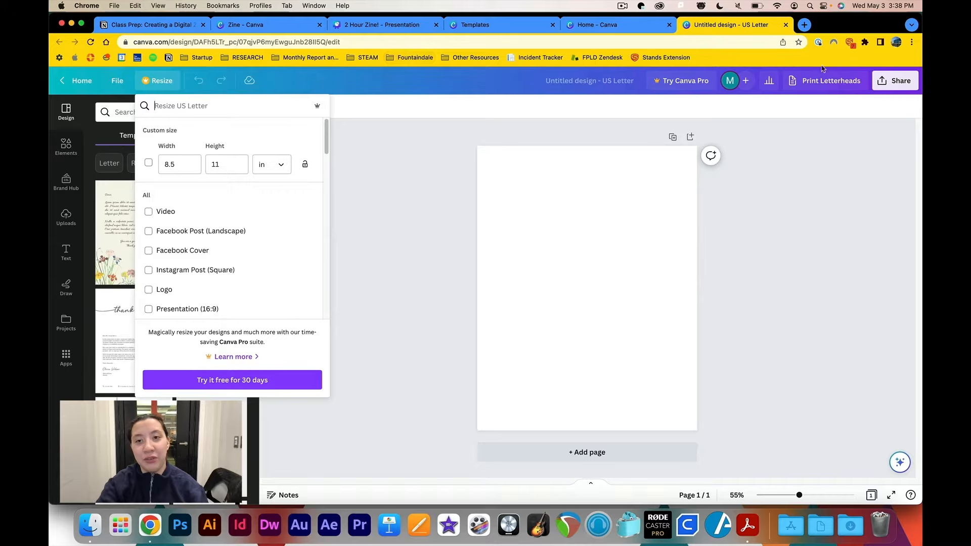
{"action": "left_click", "coordinate": [787, 25]}
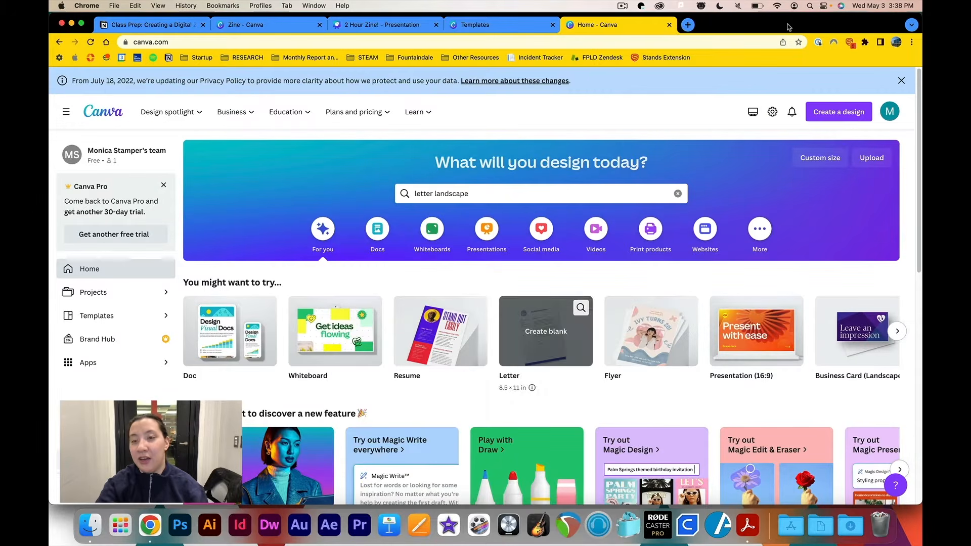
Create a new custom-size design 11 in wide and 8.5 in high
{"action": "left_click", "coordinate": [842, 117]}
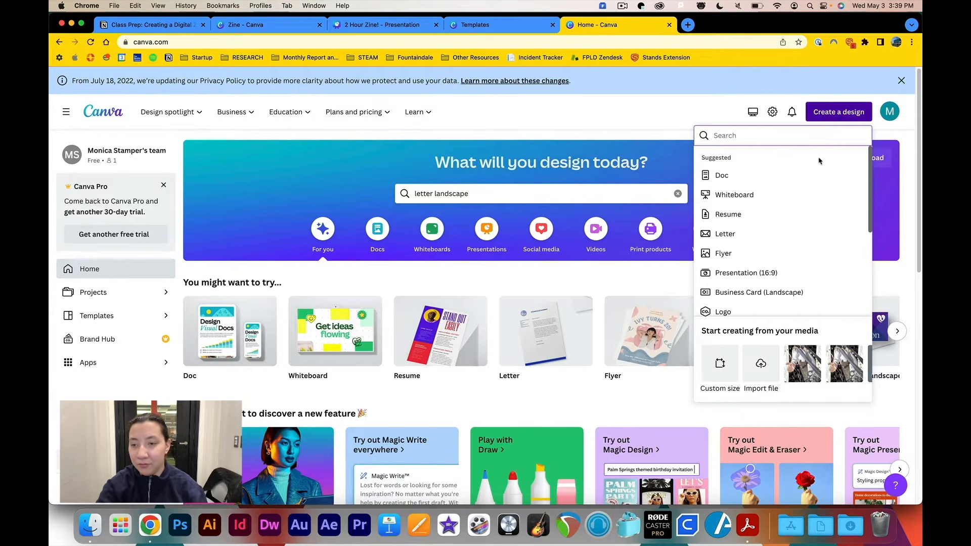
{"action": "scroll", "coordinate": [818, 166], "scroll_direction": "down", "scroll_amount": 5}
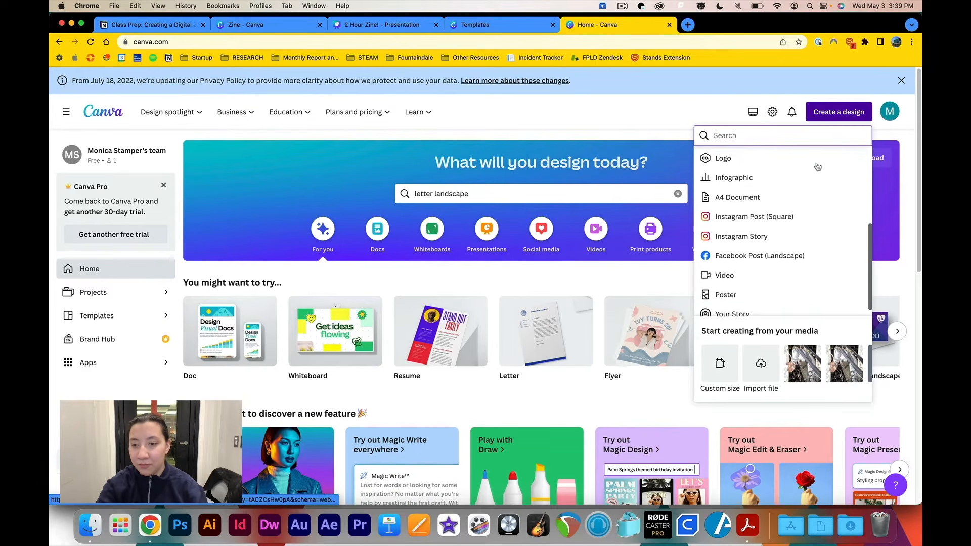
{"action": "scroll", "coordinate": [818, 166], "scroll_direction": "up", "scroll_amount": 6}
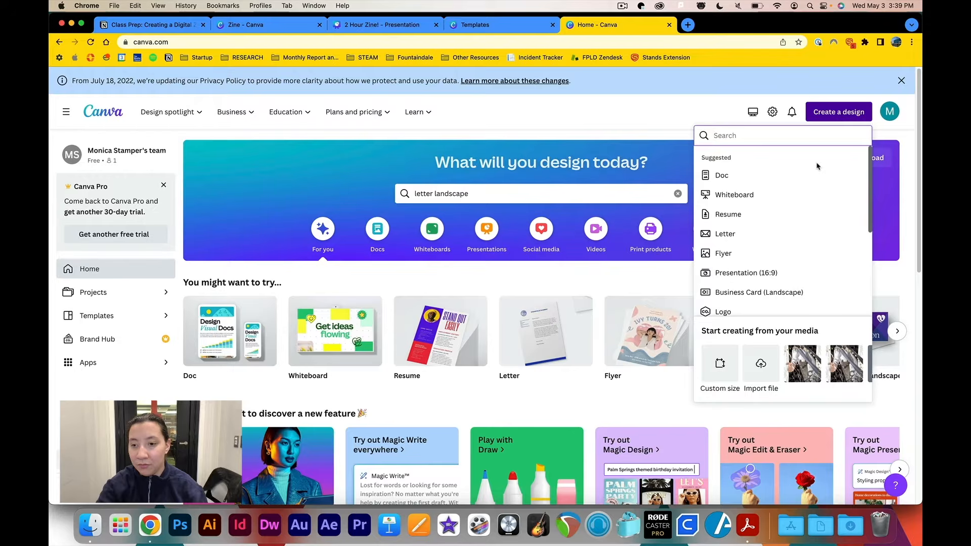
{"action": "left_click", "coordinate": [727, 374]}
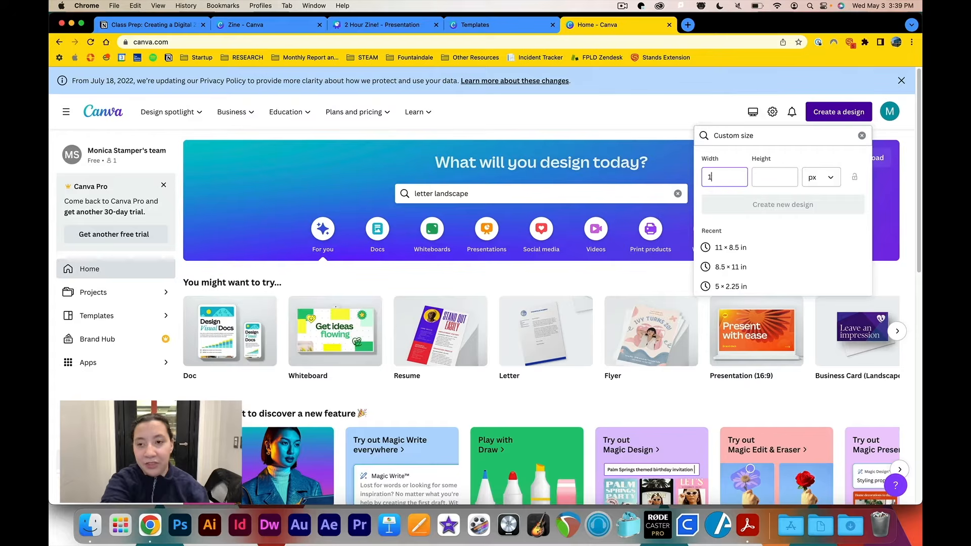
{"action": "left_click", "coordinate": [821, 177]}
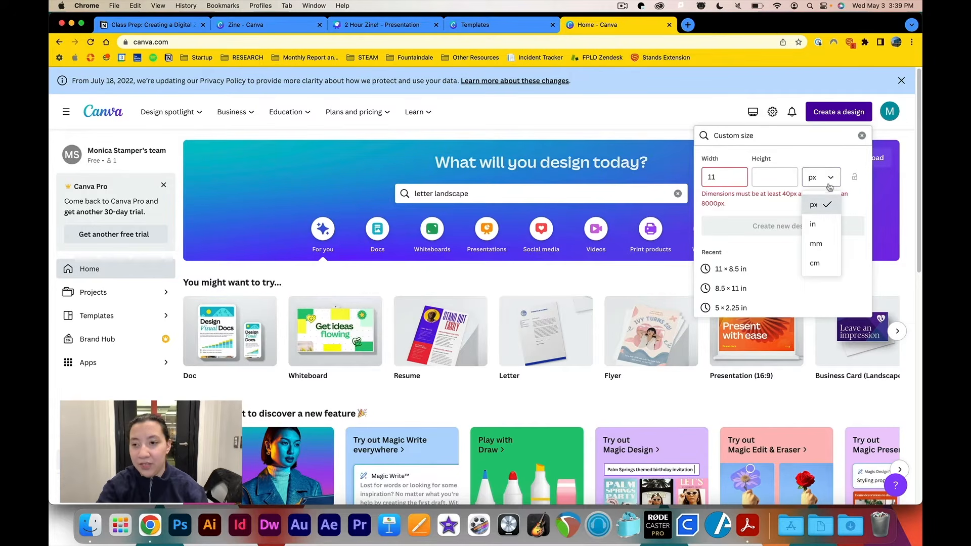
{"action": "left_click", "coordinate": [824, 224]}
{"action": "left_click", "coordinate": [779, 181]}
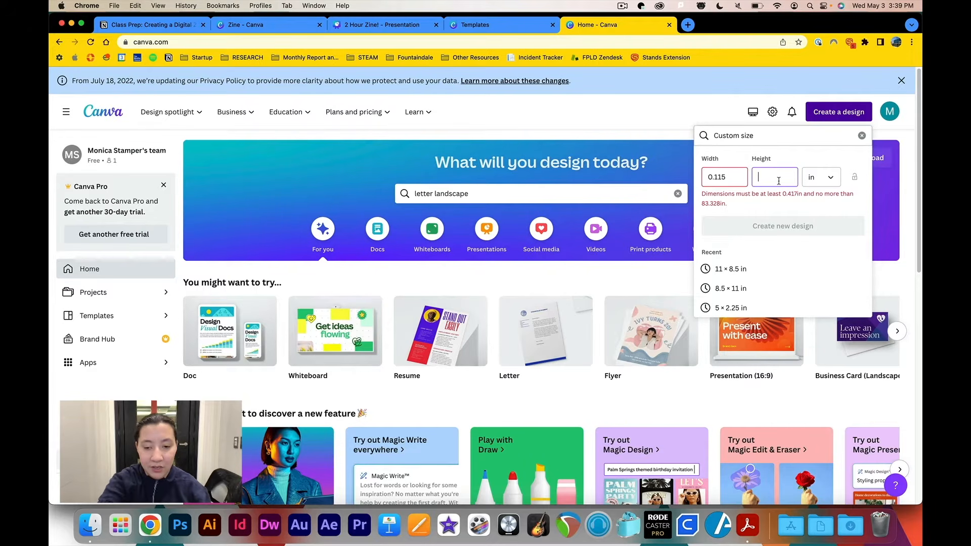
{"action": "type", "text": "8.5"}
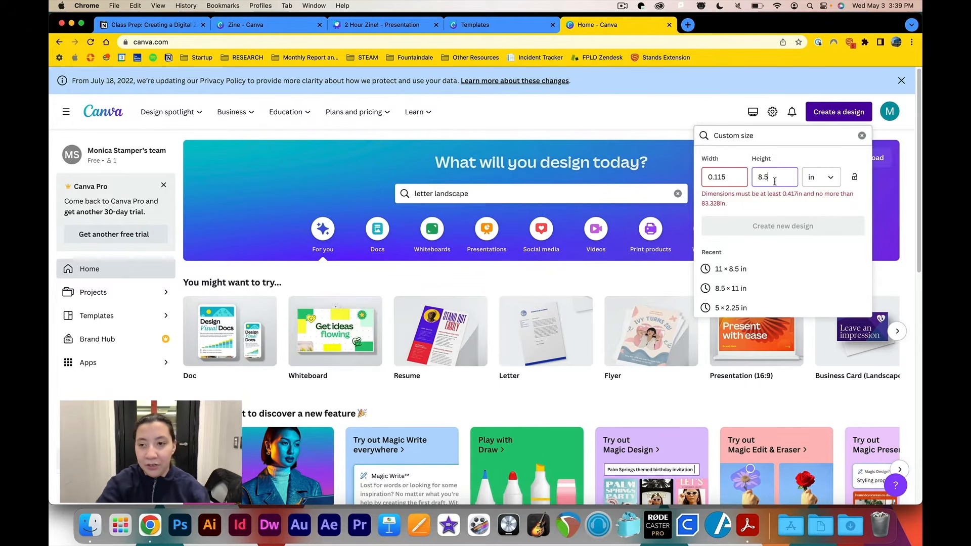
{"action": "double_click", "coordinate": [734, 178]}
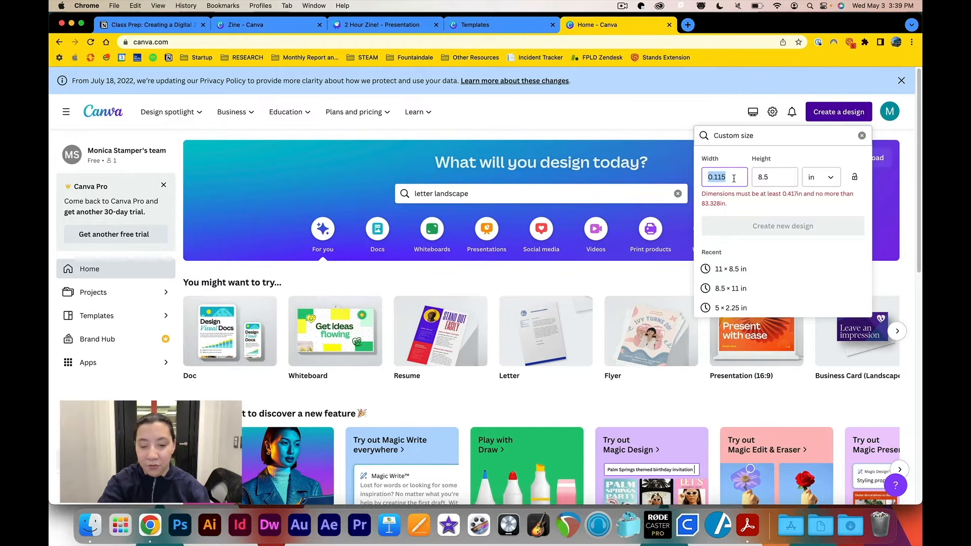
{"action": "type", "text": "11"}
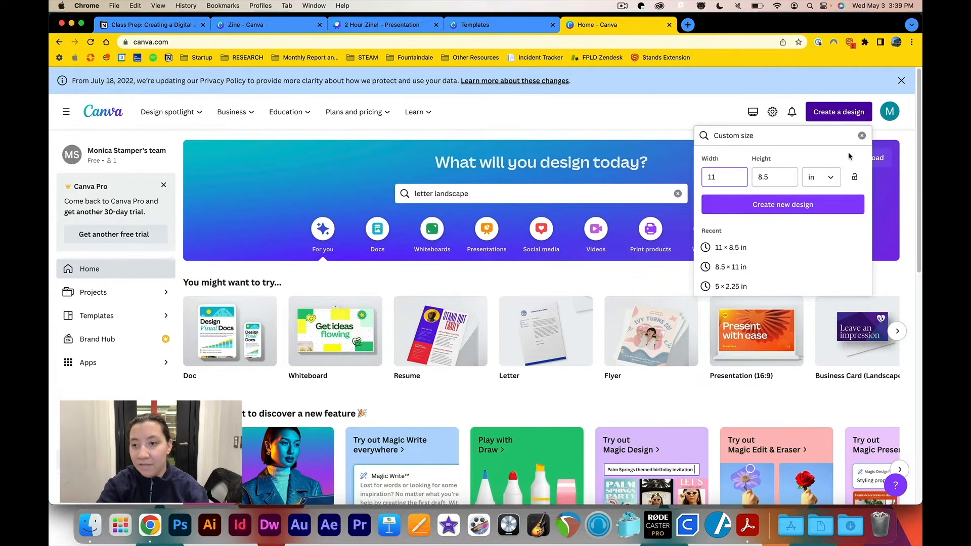
{"action": "left_click", "coordinate": [805, 208]}
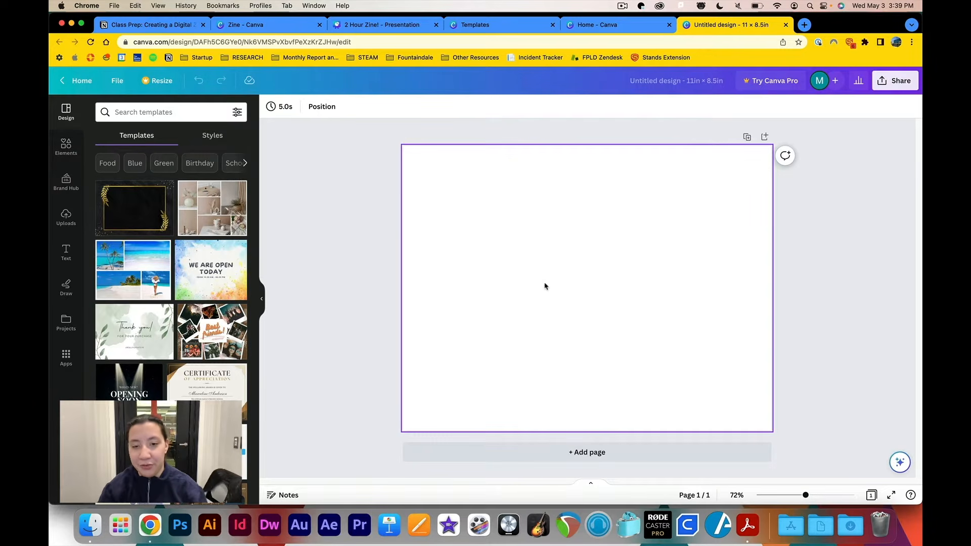
Switch to the already open Zine project folder
{"action": "left_click", "coordinate": [520, 26]}
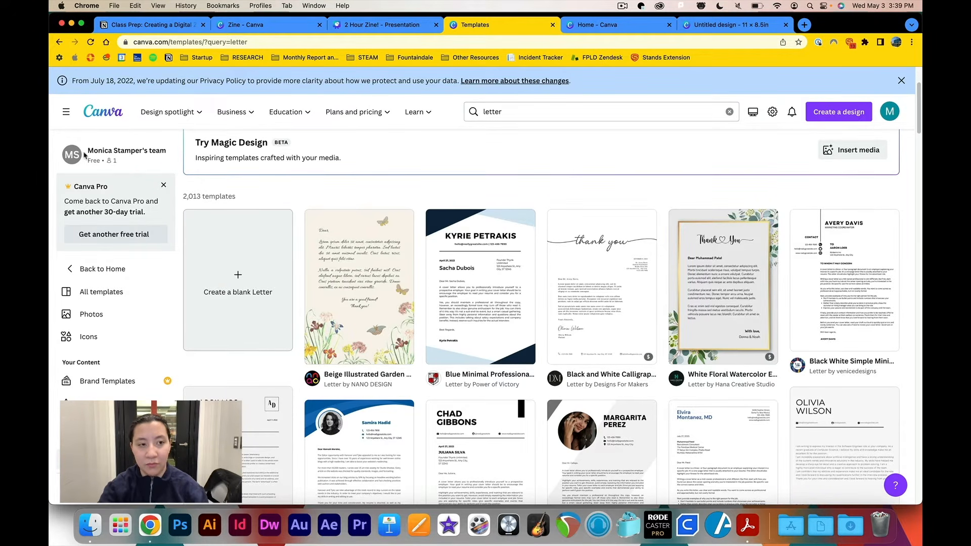
{"action": "left_click", "coordinate": [397, 27]}
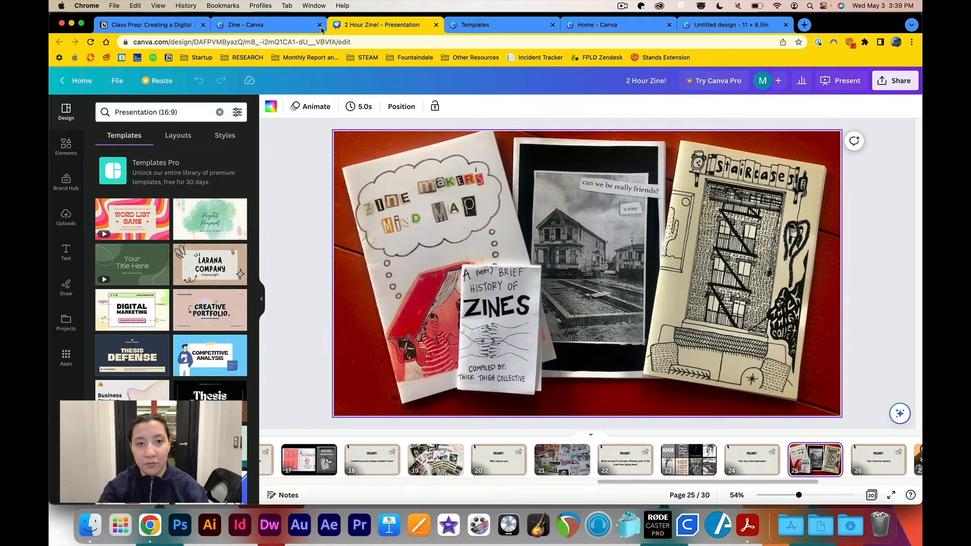
{"action": "left_click", "coordinate": [304, 28]}
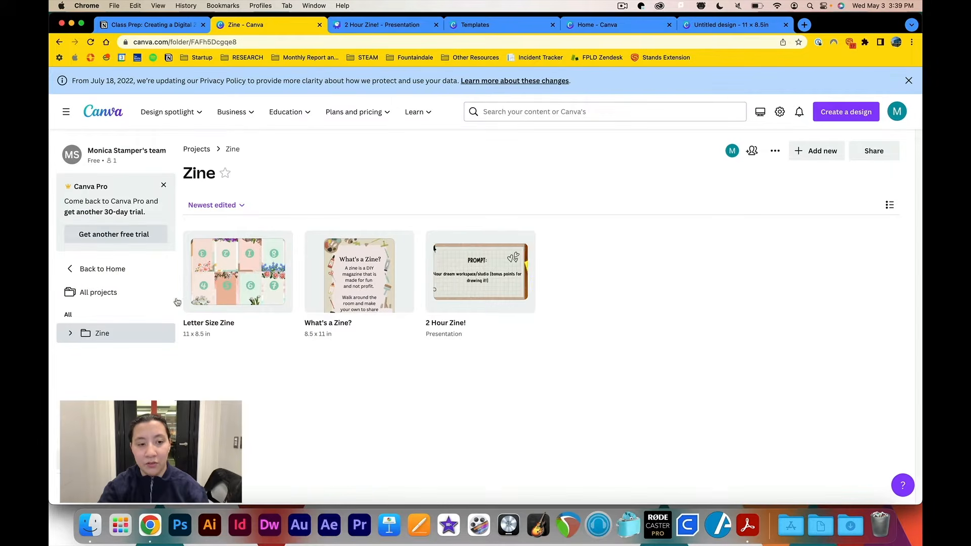
Open the Letter Size Zine example, place its tab beside the untitled 11 × 8.5 in design, and switch to that blank design
{"action": "left_click", "coordinate": [235, 292]}
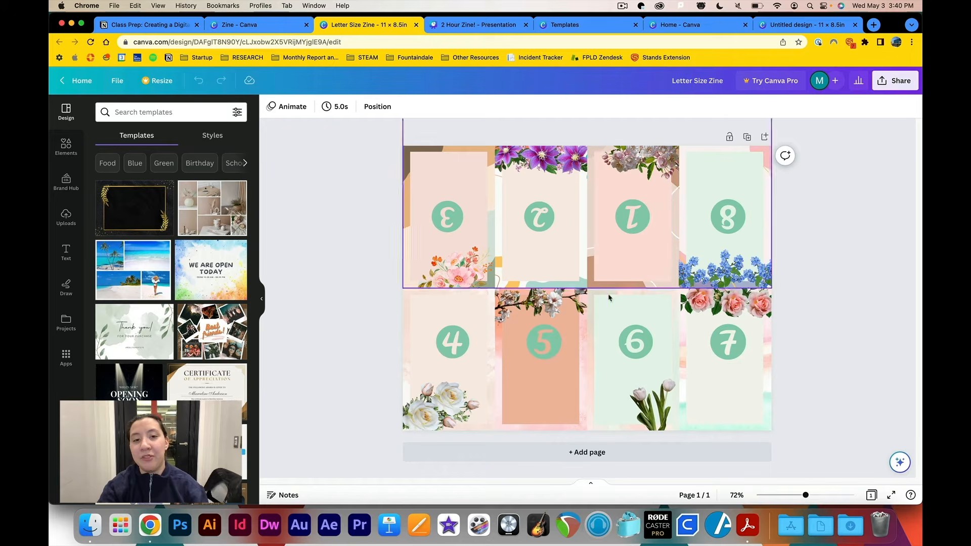
{"action": "left_click_drag", "start_coordinate": [369, 32], "coordinate": [589, 27]}
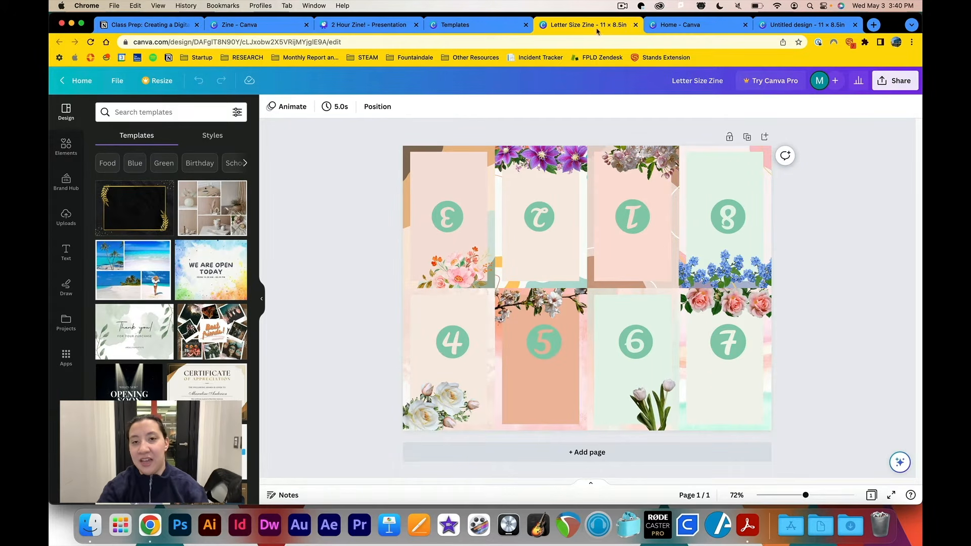
{"action": "left_click_drag", "start_coordinate": [602, 24], "coordinate": [711, 24]}
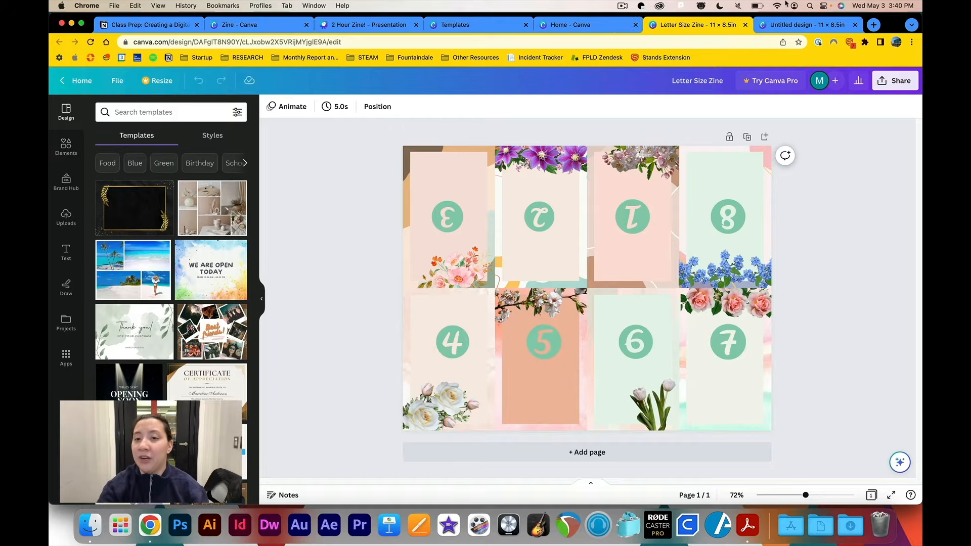
{"action": "left_click", "coordinate": [814, 24]}
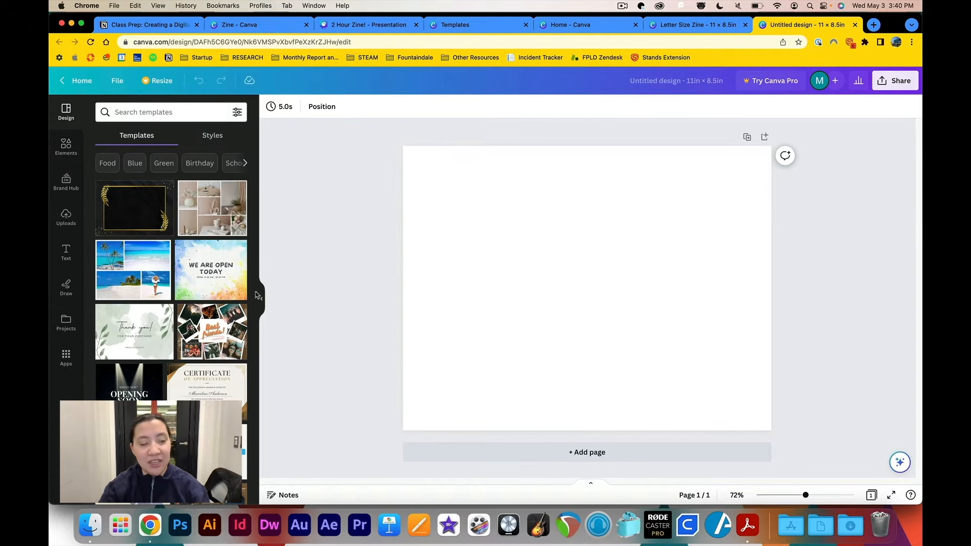
Browse the design elements and show the full collection of grids
{"action": "left_click", "coordinate": [66, 148]}
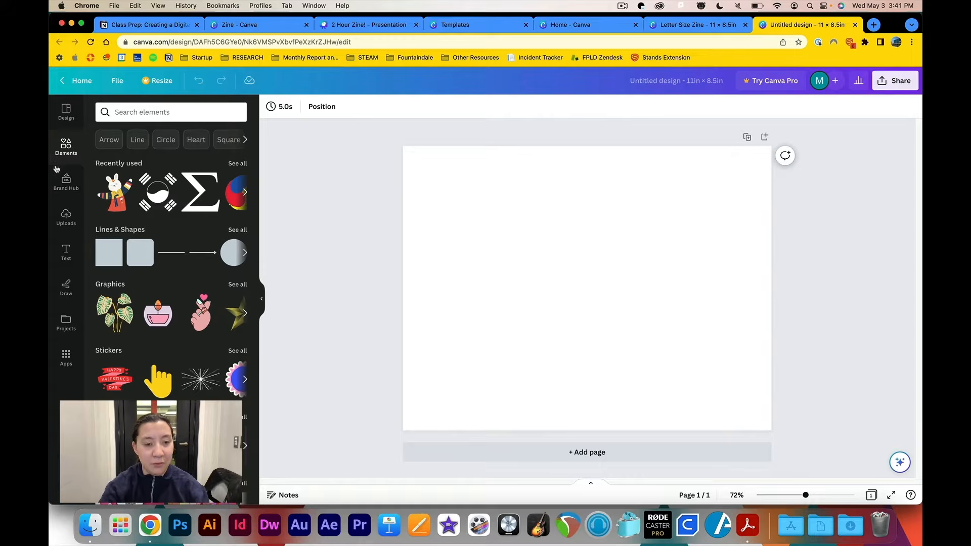
{"action": "scroll", "coordinate": [204, 323], "scroll_direction": "down", "scroll_amount": 8}
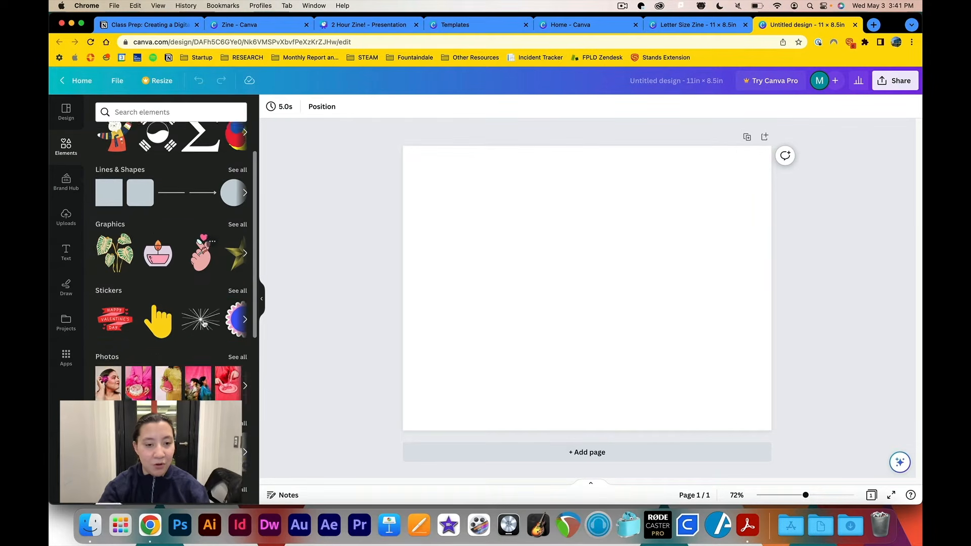
{"action": "scroll", "coordinate": [204, 324], "scroll_direction": "down", "scroll_amount": 5}
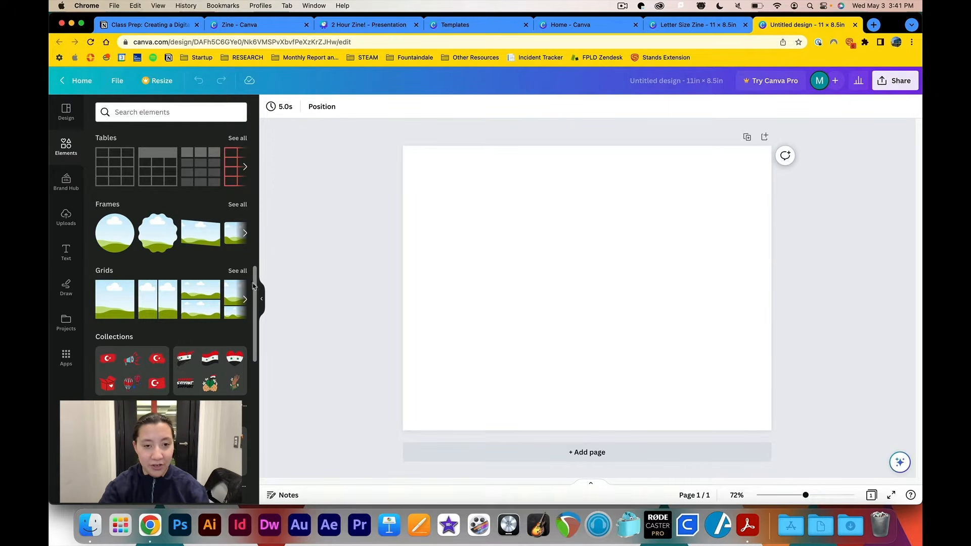
{"action": "left_click", "coordinate": [240, 272]}
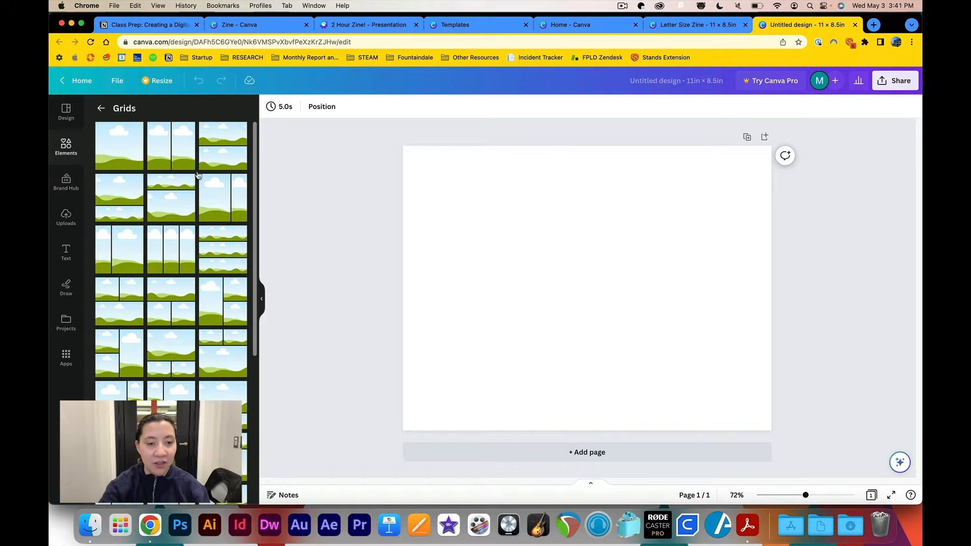
Try the single-cell and two-column grids on the blank page, and undo both
{"action": "left_click", "coordinate": [142, 152]}
{"action": "left_click", "coordinate": [176, 161]}
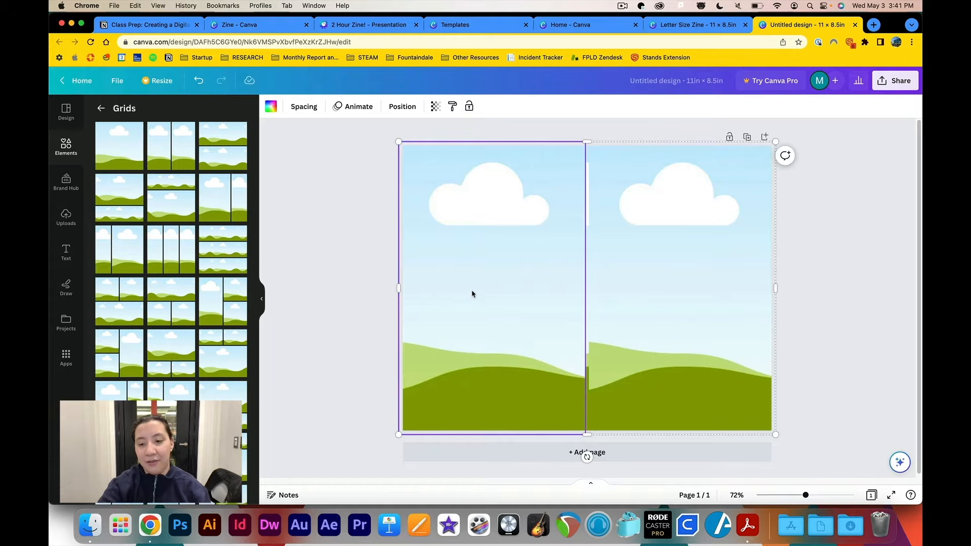
{"action": "key", "text": "super+z"}
{"action": "key", "text": "super+z"}
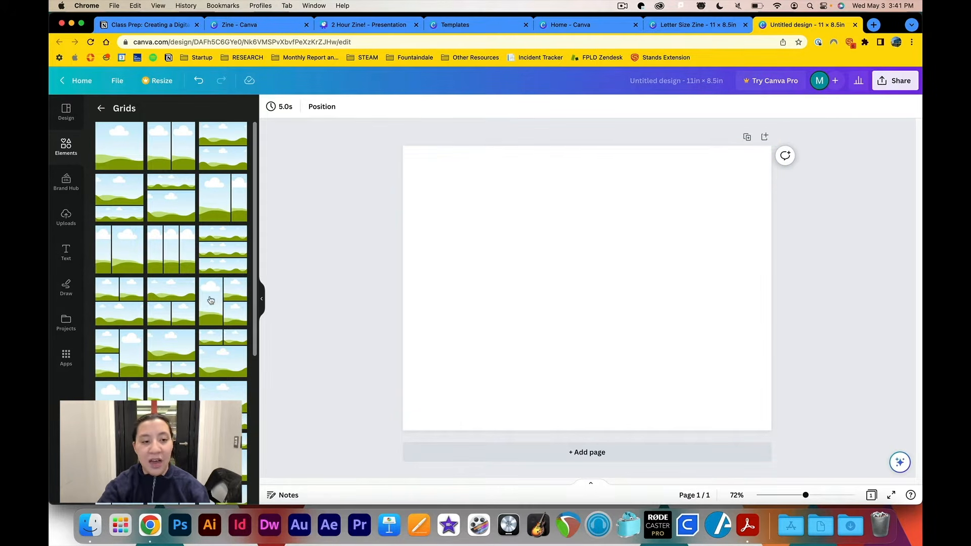
Fill the blank page with the grid that has one wide cell above four equal columns
{"action": "scroll", "coordinate": [184, 304], "scroll_direction": "down", "scroll_amount": 1}
{"action": "scroll", "coordinate": [184, 305], "scroll_direction": "down", "scroll_amount": 10}
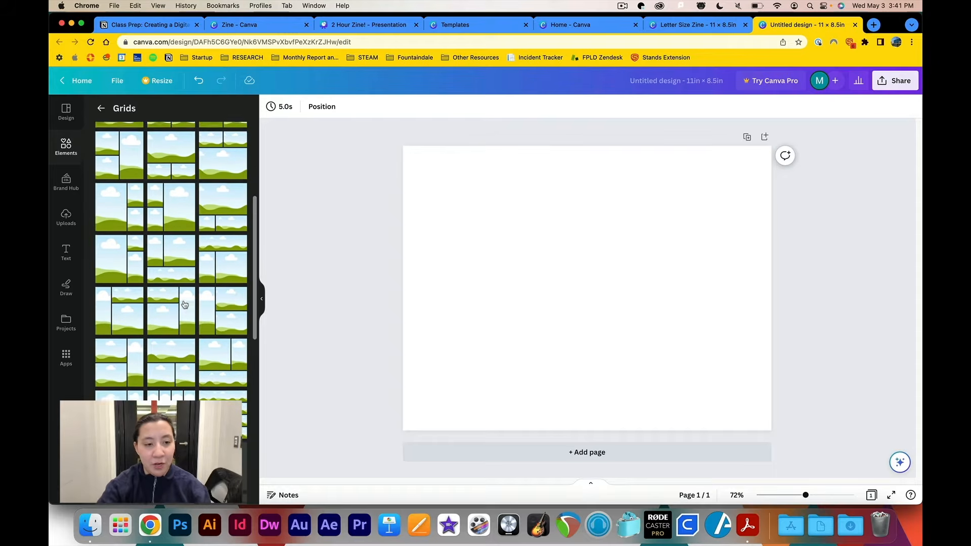
{"action": "scroll", "coordinate": [184, 305], "scroll_direction": "down", "scroll_amount": 8}
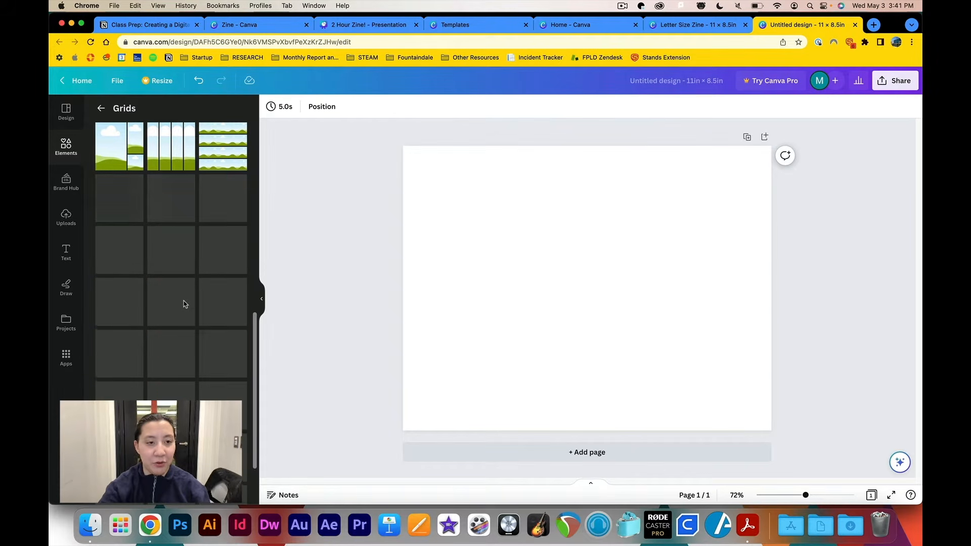
{"action": "scroll", "coordinate": [184, 205], "scroll_direction": "down", "scroll_amount": 5}
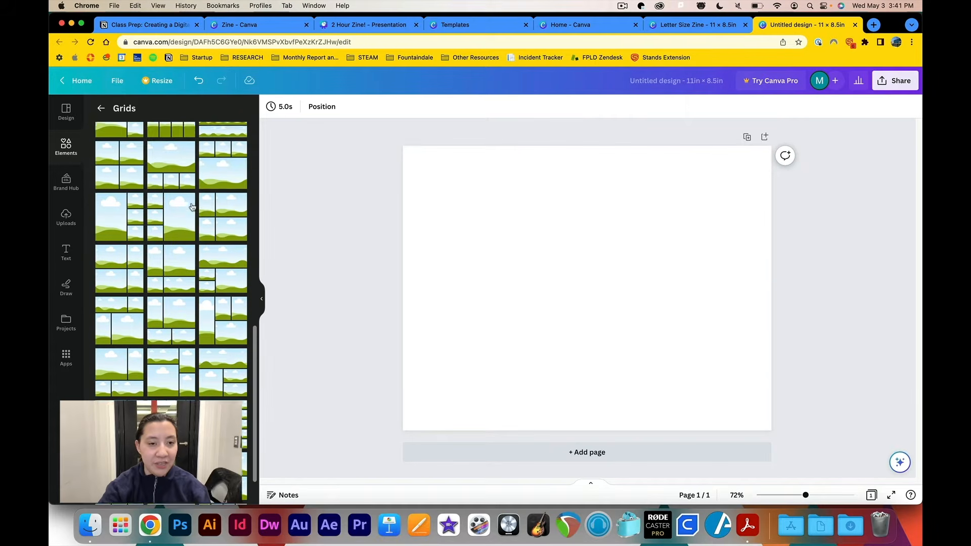
{"action": "scroll", "coordinate": [192, 207], "scroll_direction": "down", "scroll_amount": 5}
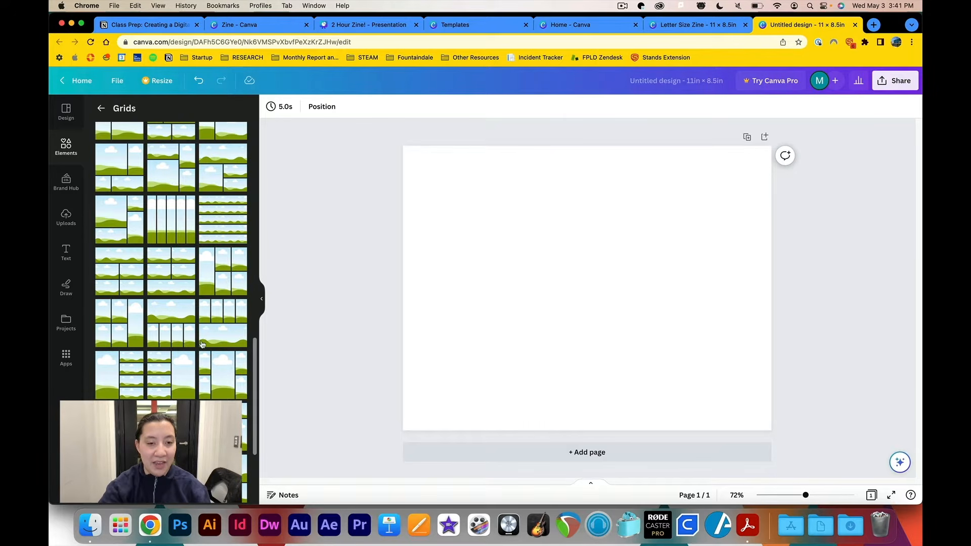
{"action": "left_click", "coordinate": [178, 314]}
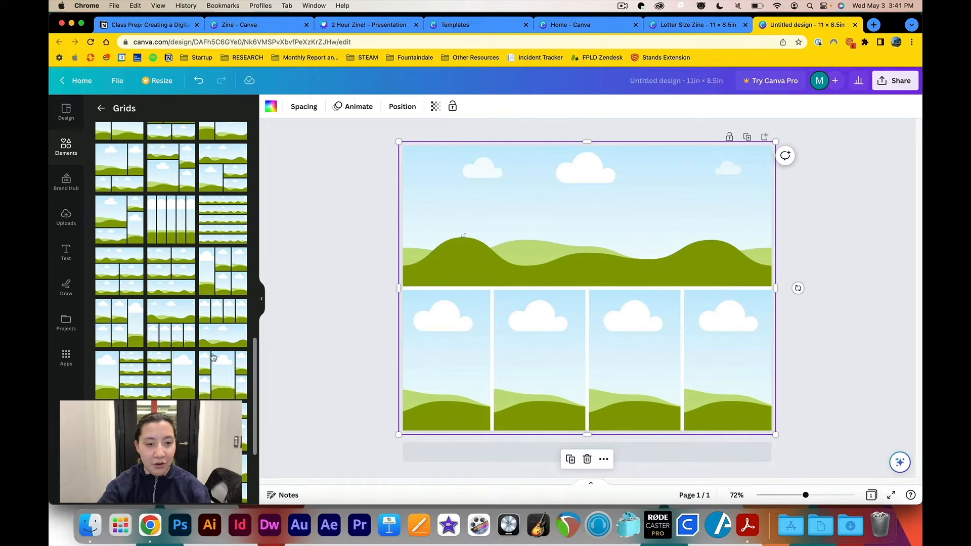
{"action": "key", "text": "Delete"}
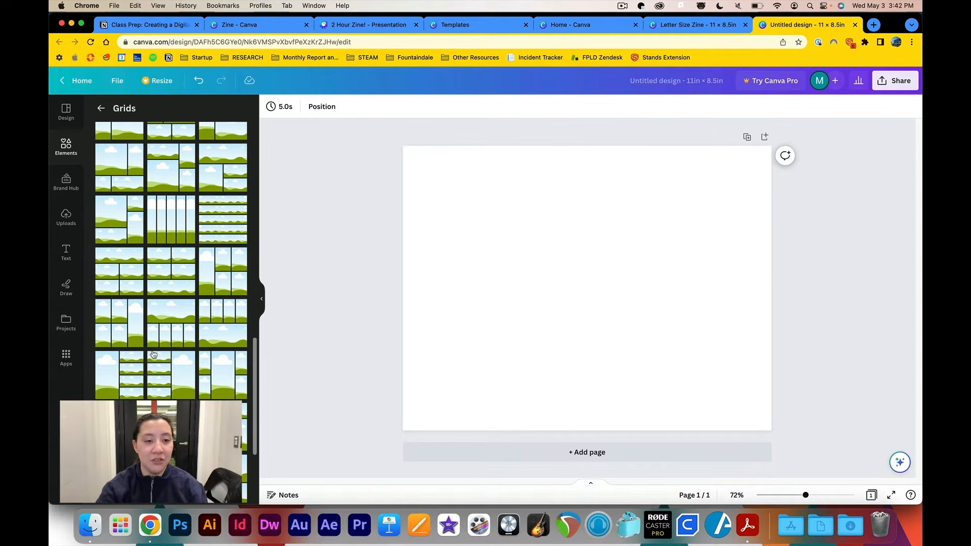
{"action": "left_click", "coordinate": [178, 332]}
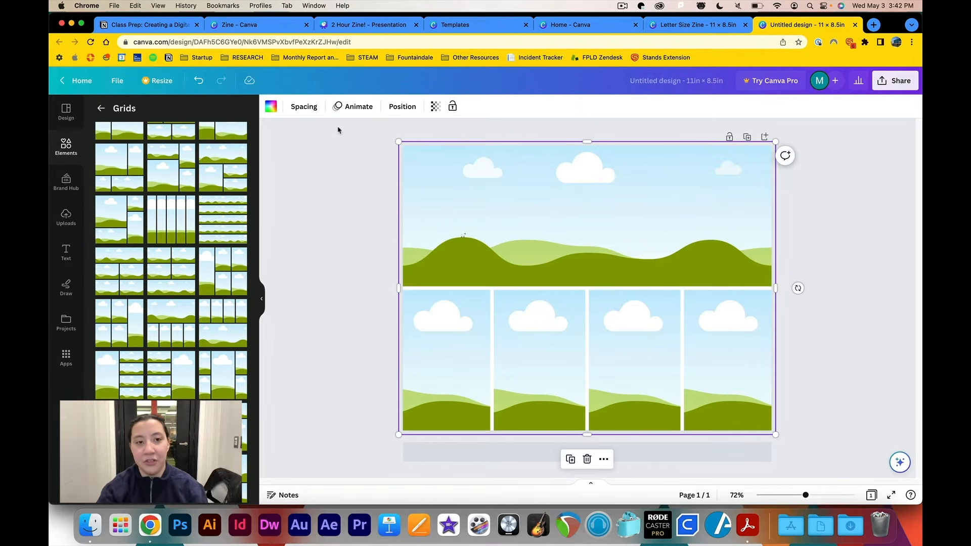
Set the grid spacing to 0 to remove the gaps between the cells
{"action": "left_click", "coordinate": [312, 108]}
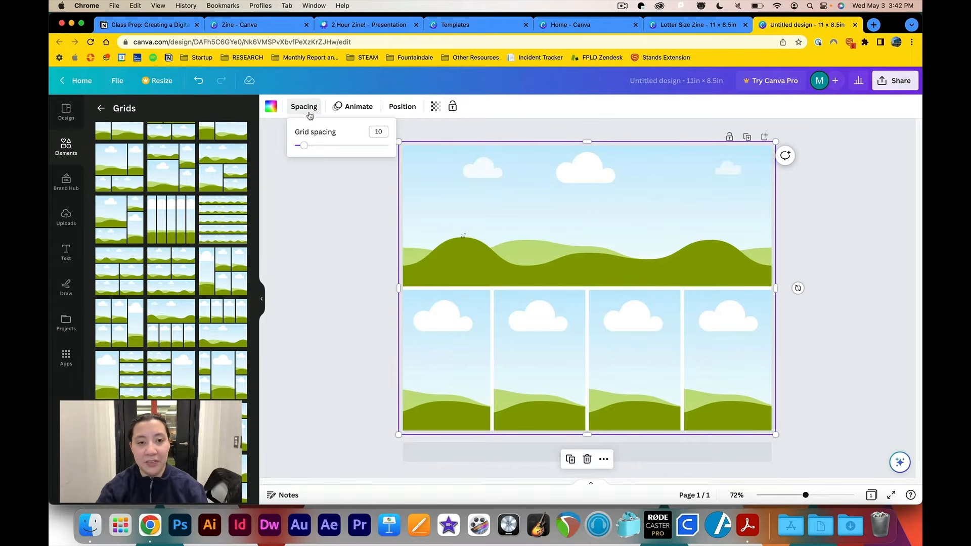
{"action": "left_click_drag", "start_coordinate": [305, 147], "coordinate": [284, 149]}
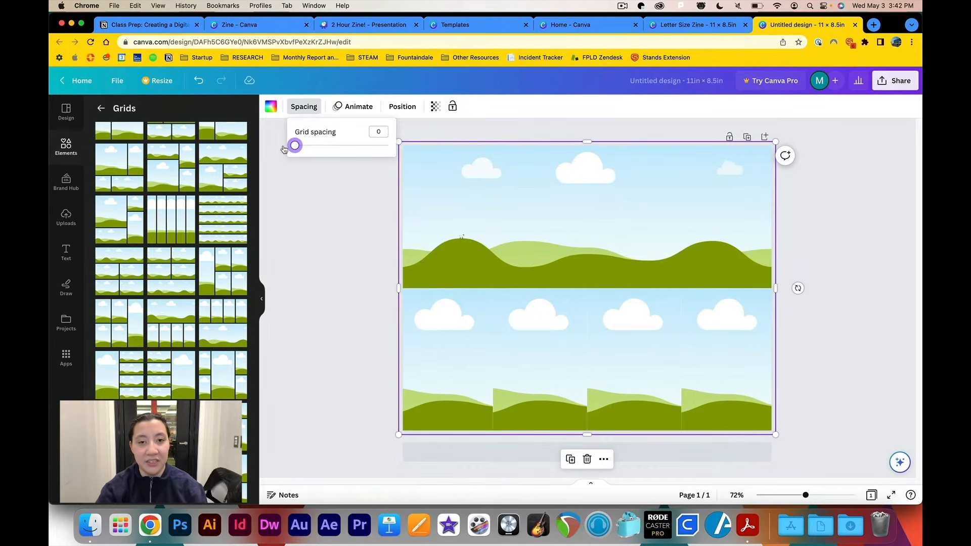
{"action": "left_click", "coordinate": [348, 284]}
{"action": "left_click", "coordinate": [382, 329]}
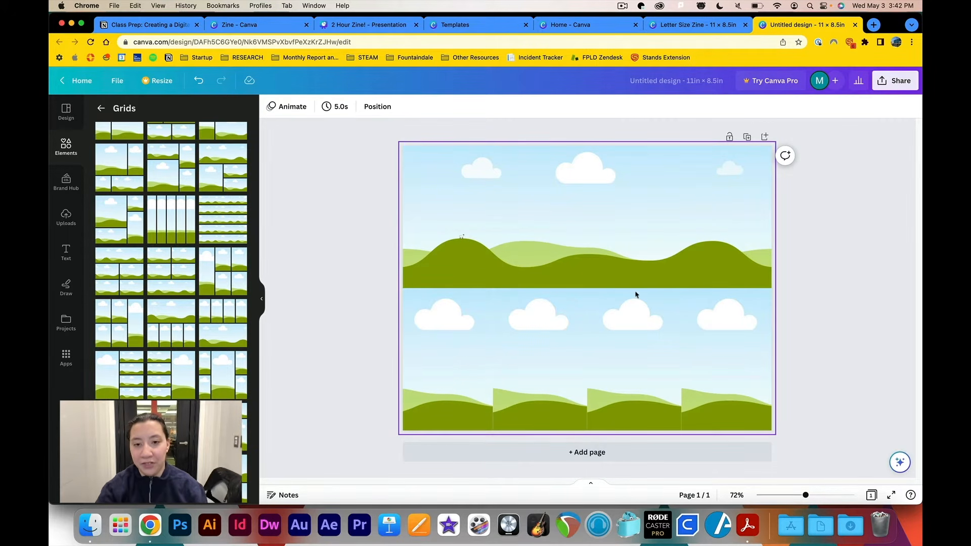
Duplicate the grid and move the copy up so its four columns cover the page's upper half, making eight panels
{"action": "left_click", "coordinate": [453, 315]}
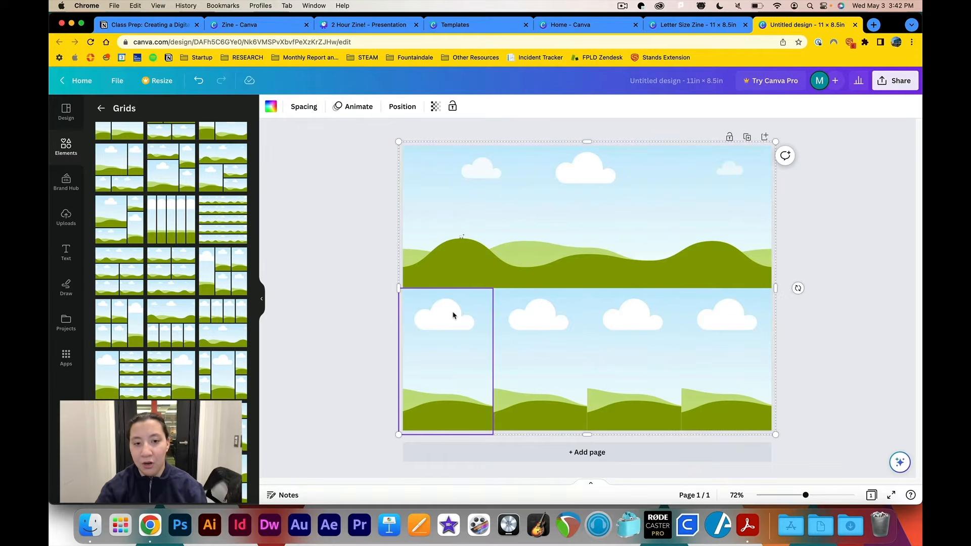
{"action": "left_click", "coordinate": [328, 290]}
{"action": "left_click", "coordinate": [514, 256]}
{"action": "left_click", "coordinate": [550, 364]}
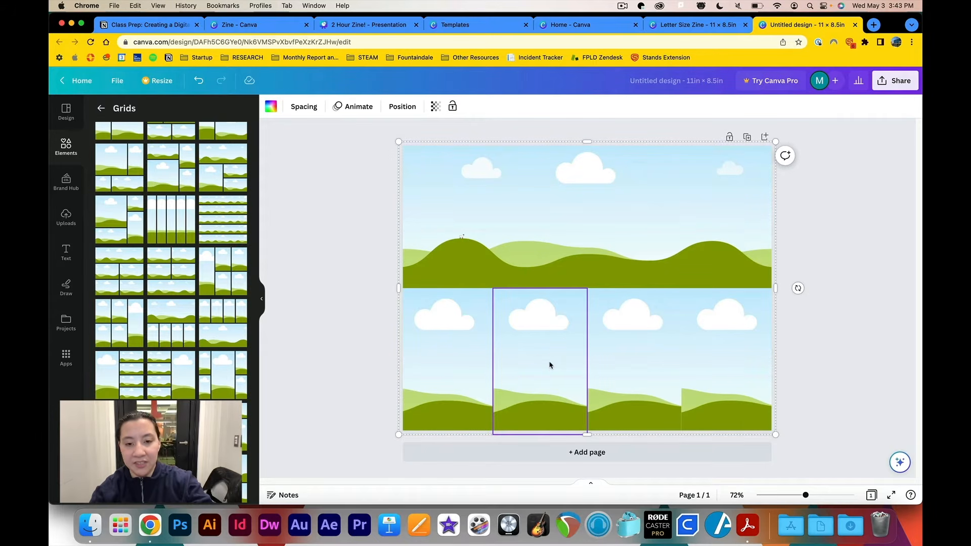
{"action": "key", "text": "super+c"}
{"action": "key", "text": "super+v"}
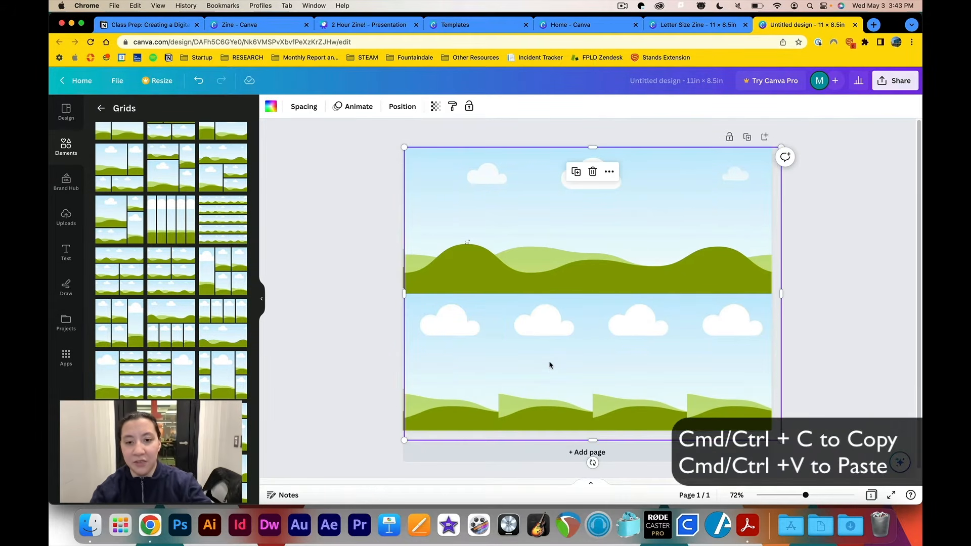
{"action": "left_click_drag", "start_coordinate": [549, 347], "coordinate": [548, 215]}
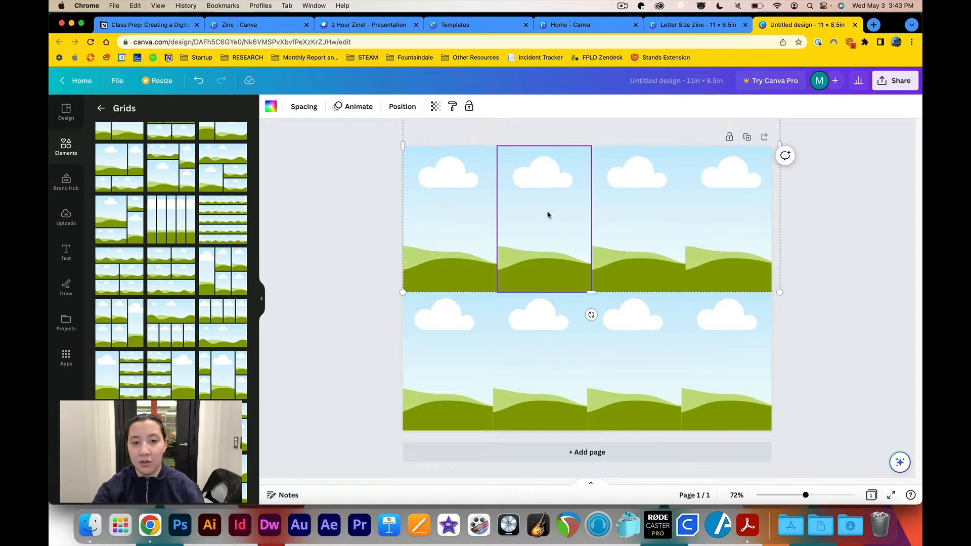
{"action": "left_click", "coordinate": [361, 241]}
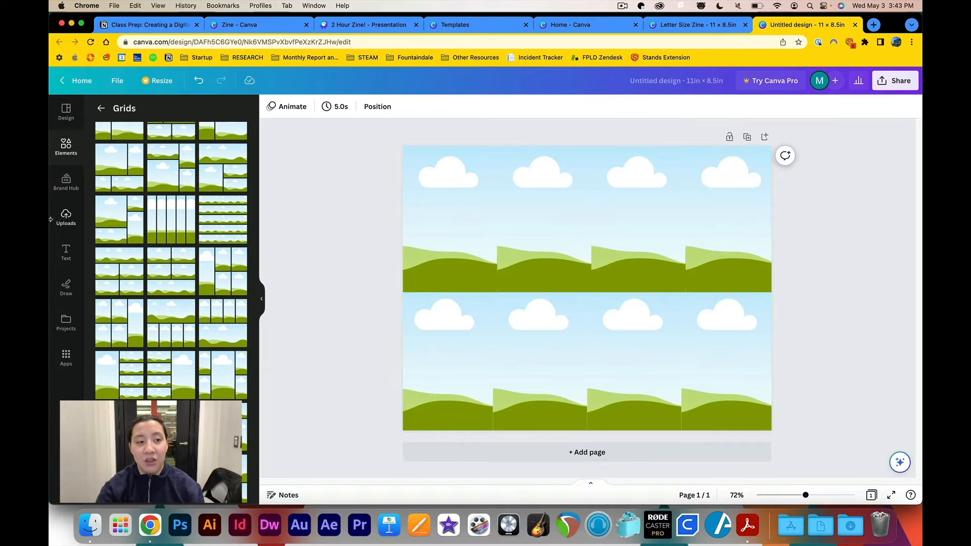
Look through the Brand Hub, the available design templates and the recent template searches
{"action": "left_click", "coordinate": [68, 191]}
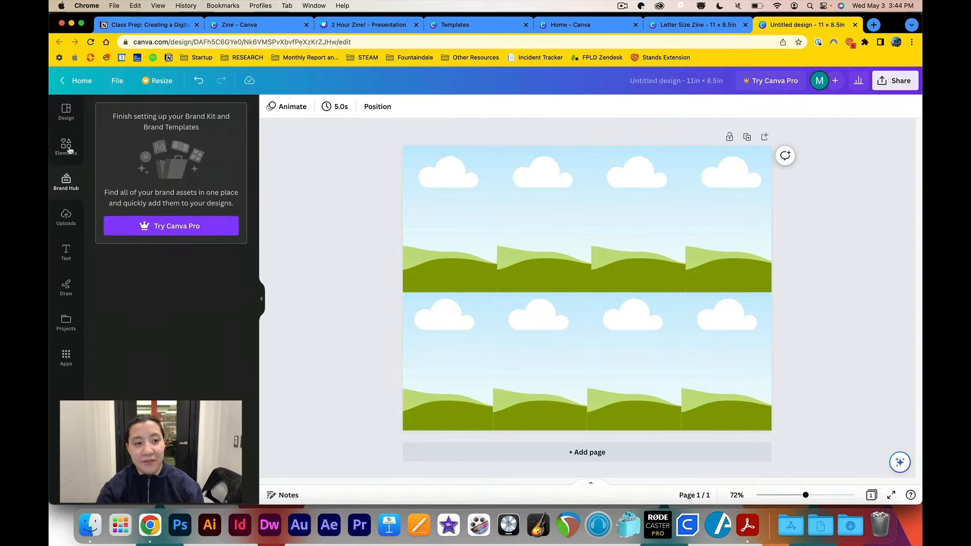
{"action": "left_click", "coordinate": [67, 116]}
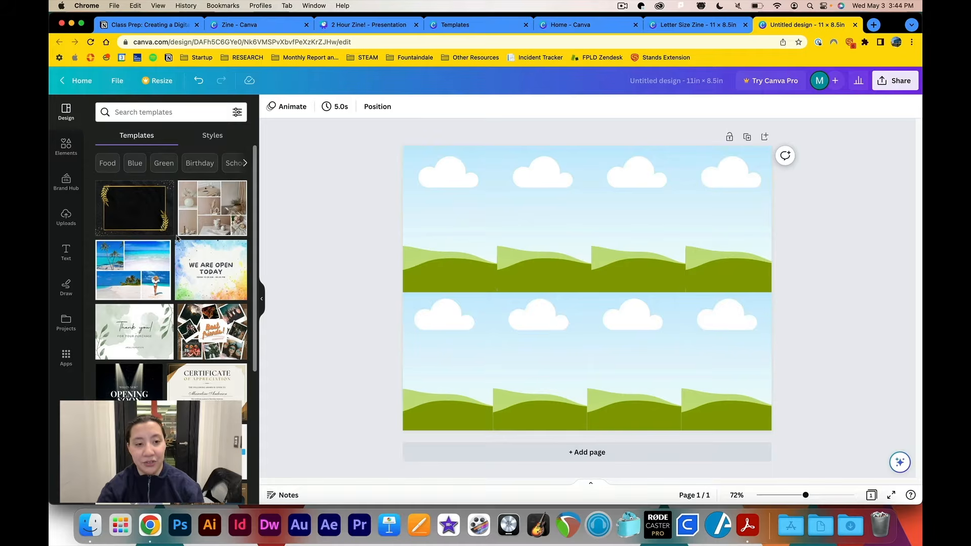
{"action": "scroll", "coordinate": [161, 354], "scroll_direction": "down", "scroll_amount": 5}
{"action": "scroll", "coordinate": [162, 360], "scroll_direction": "down", "scroll_amount": 5}
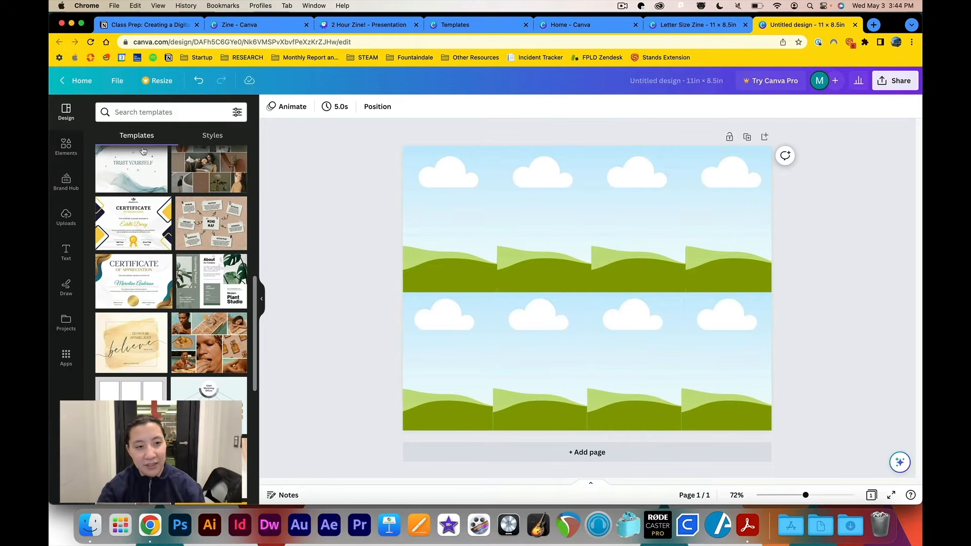
{"action": "left_click", "coordinate": [150, 116]}
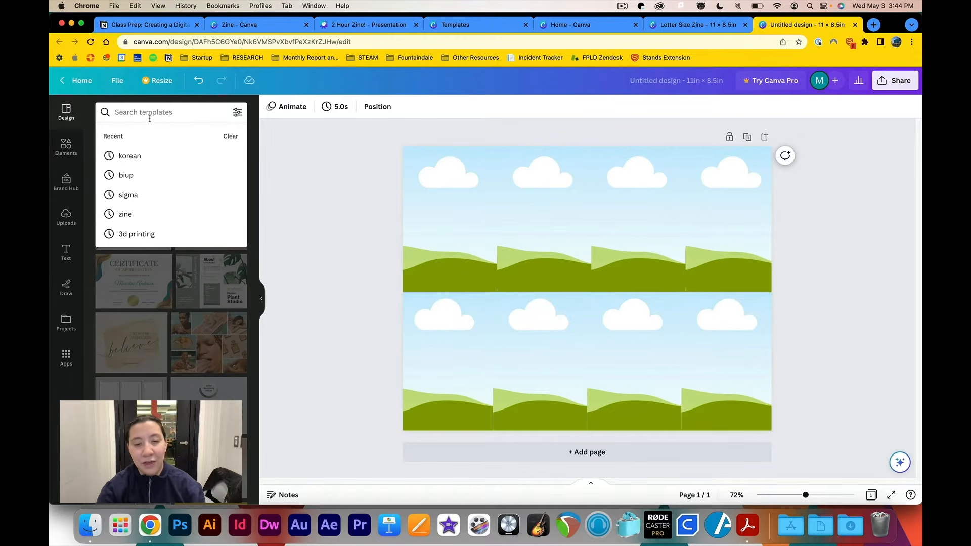
{"action": "left_click", "coordinate": [149, 118]}
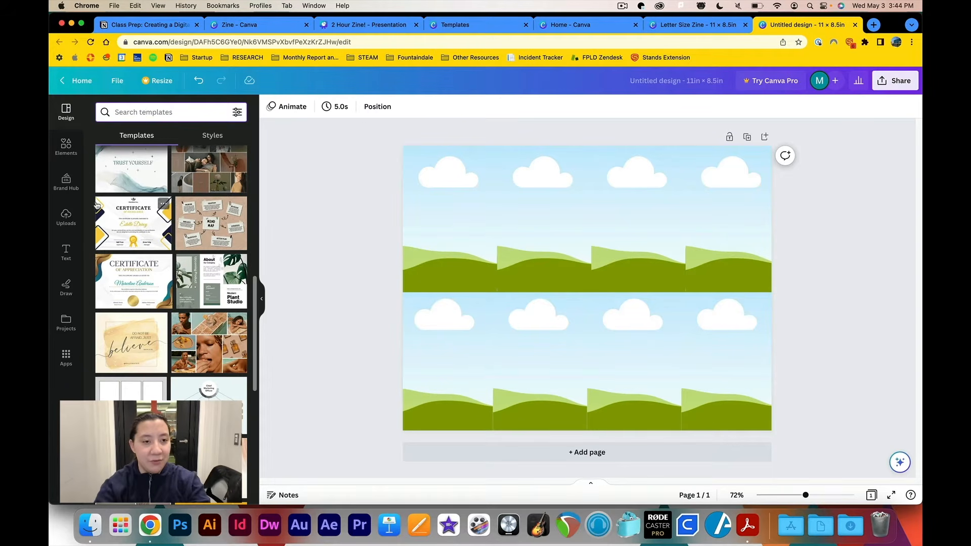
Leave the grid collection, search all elements for "flowers" and browse the results
{"action": "left_click", "coordinate": [66, 145]}
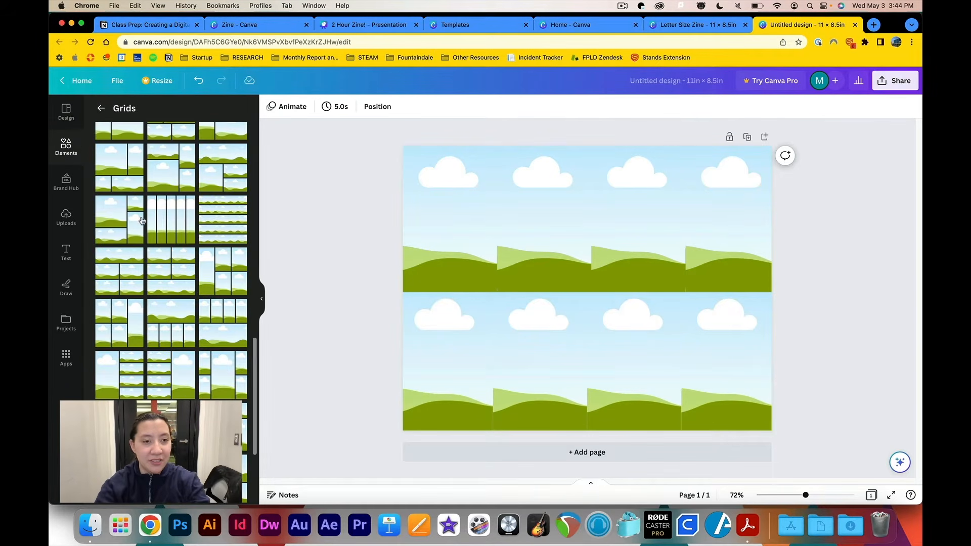
{"action": "left_click", "coordinate": [102, 108]}
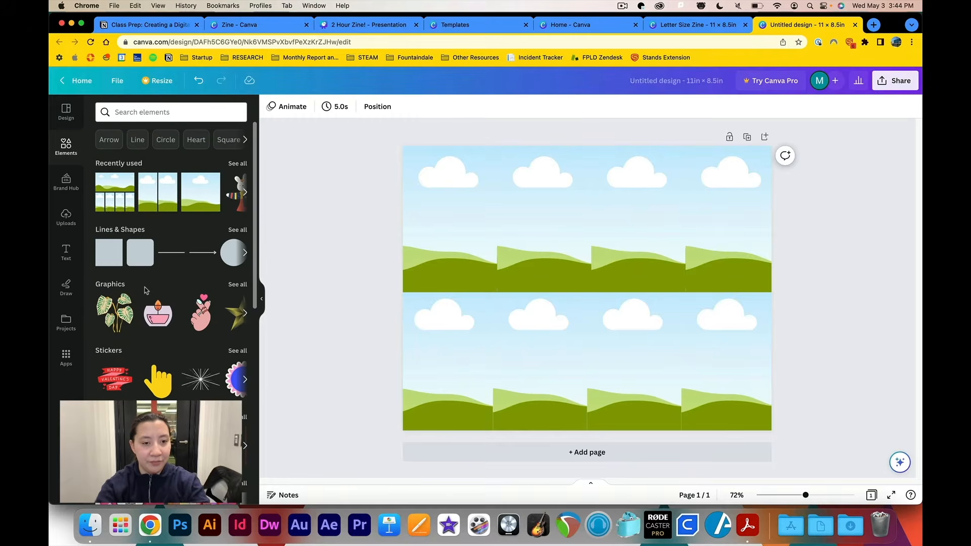
{"action": "left_click", "coordinate": [137, 113]}
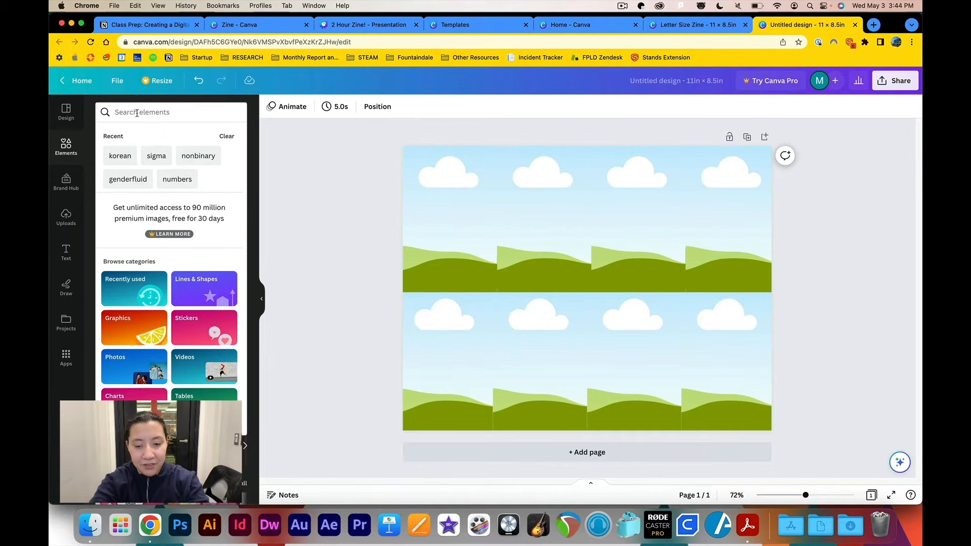
{"action": "type", "text": "flowers"}
{"action": "key", "text": "Return"}
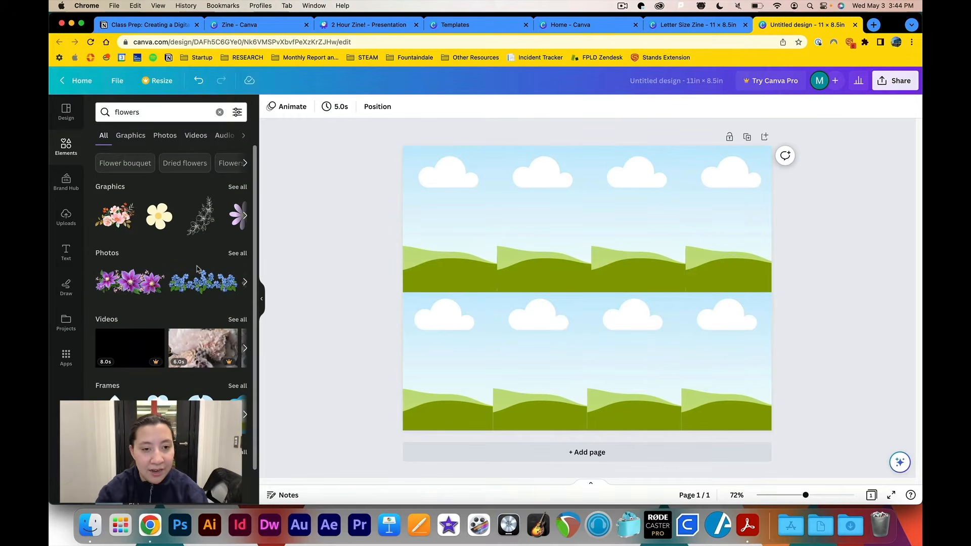
{"action": "scroll", "coordinate": [167, 339], "scroll_direction": "down", "scroll_amount": 2}
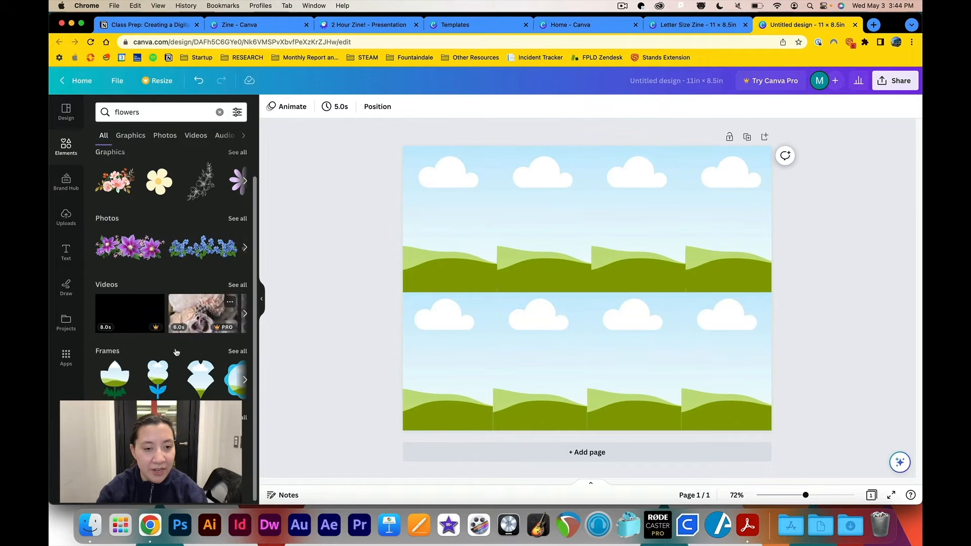
Restrict the flower results to photos and place the yellow tulips photo in the upper row's first panel
{"action": "scroll", "coordinate": [172, 253], "scroll_direction": "up", "scroll_amount": 2}
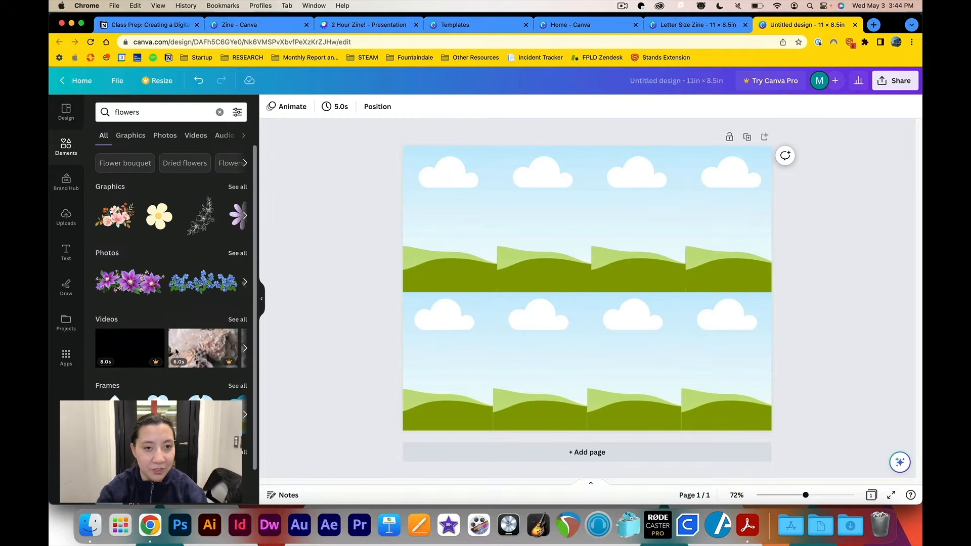
{"action": "left_click", "coordinate": [165, 136]}
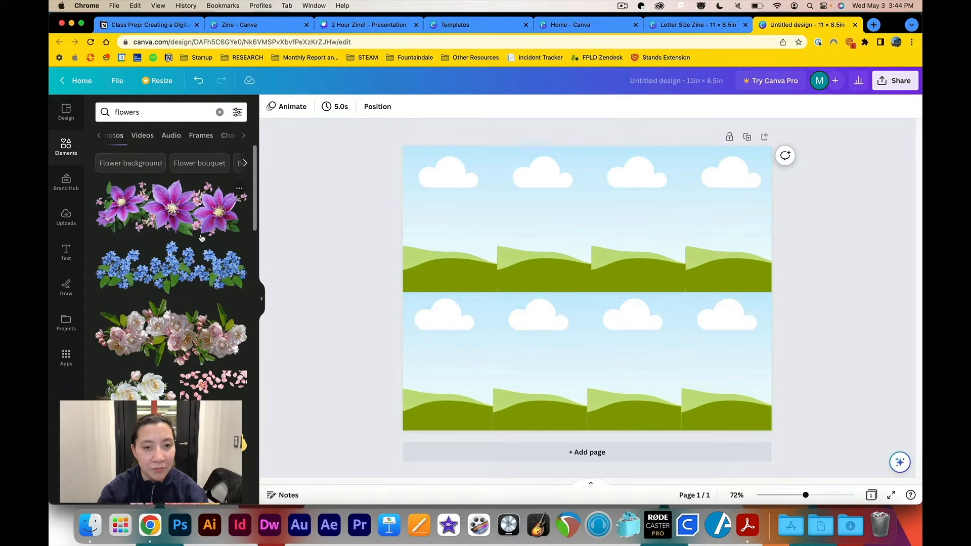
{"action": "scroll", "coordinate": [202, 238], "scroll_direction": "down", "scroll_amount": 15}
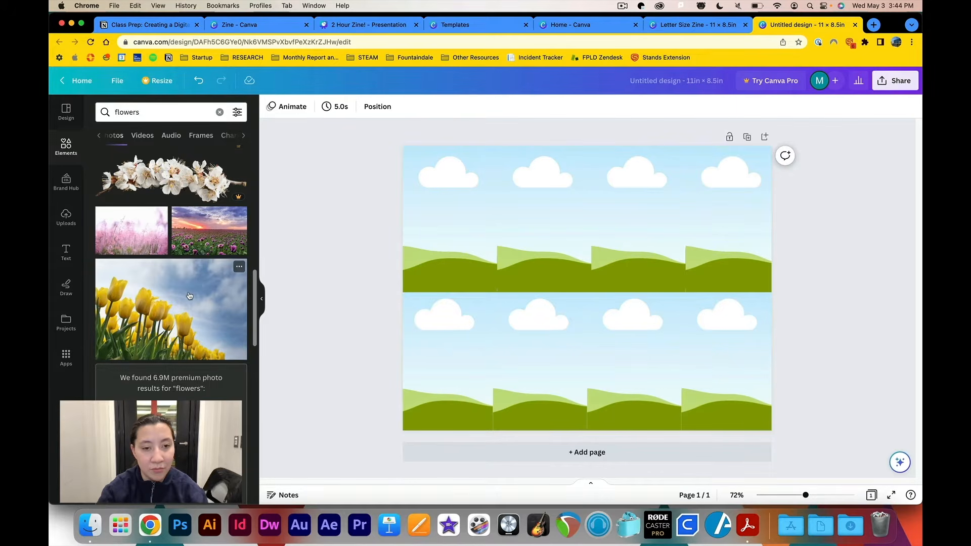
{"action": "left_click_drag", "start_coordinate": [184, 296], "coordinate": [461, 165]}
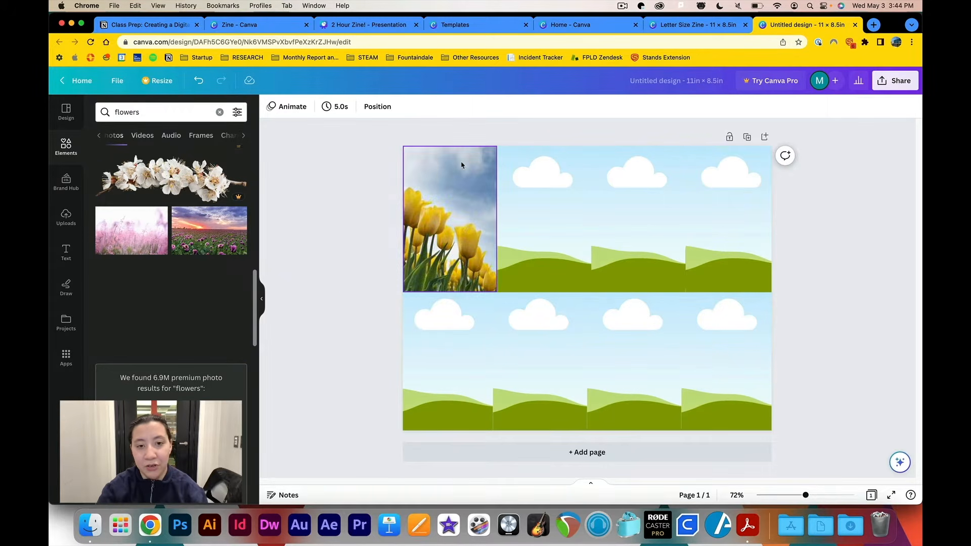
Reposition the yellow tulips photo inside its panel's crop to show more of the flowers
{"action": "left_click", "coordinate": [445, 187]}
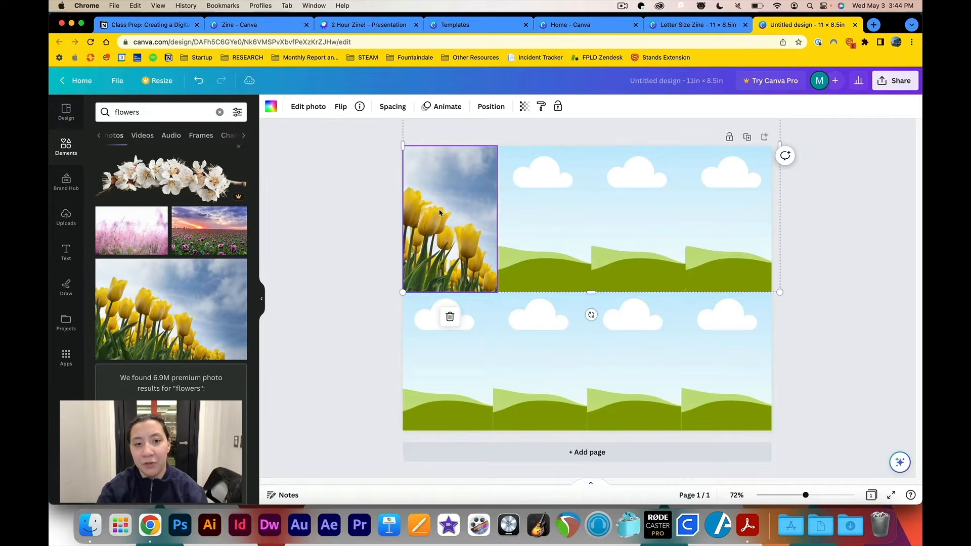
{"action": "double_click", "coordinate": [443, 192]}
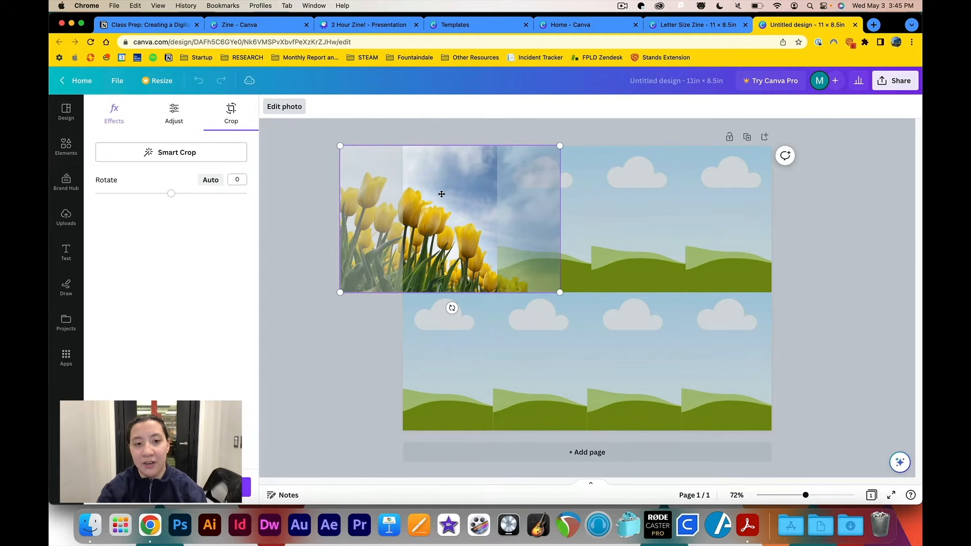
{"action": "left_click", "coordinate": [334, 338]}
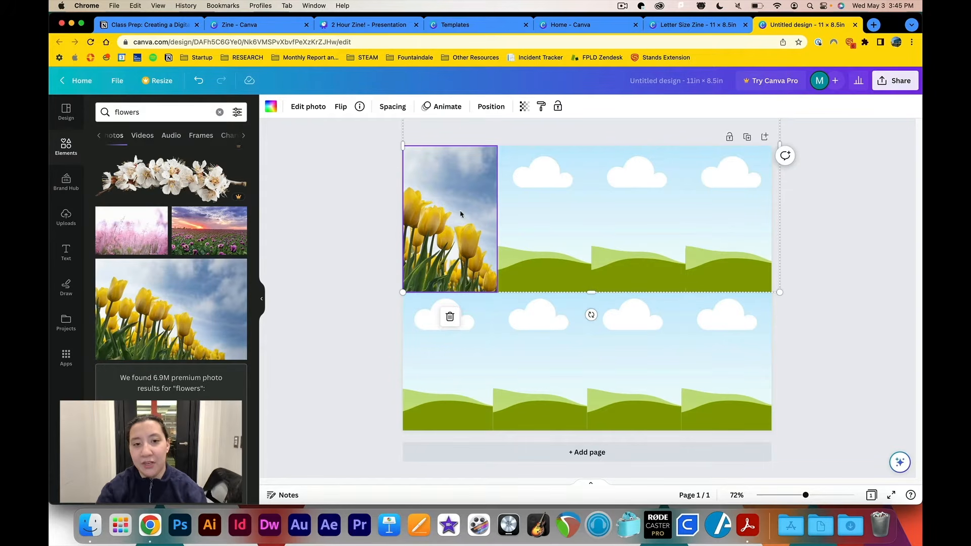
{"action": "double_click", "coordinate": [453, 227]}
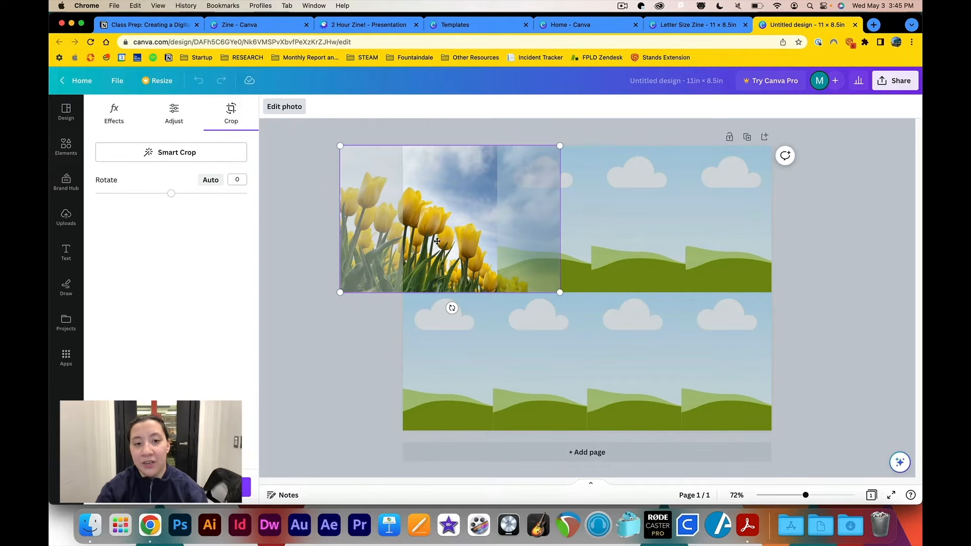
{"action": "mouse_move", "coordinate": [448, 236]}
{"action": "left_mouse_down"}
{"action": "mouse_move", "coordinate": [511, 237]}
{"action": "mouse_move", "coordinate": [448, 238]}
{"action": "left_mouse_up"}
Set the yellow tulips photo's contrast to -36 and try a tint of 50 and a negative tint
{"action": "left_click", "coordinate": [173, 118]}
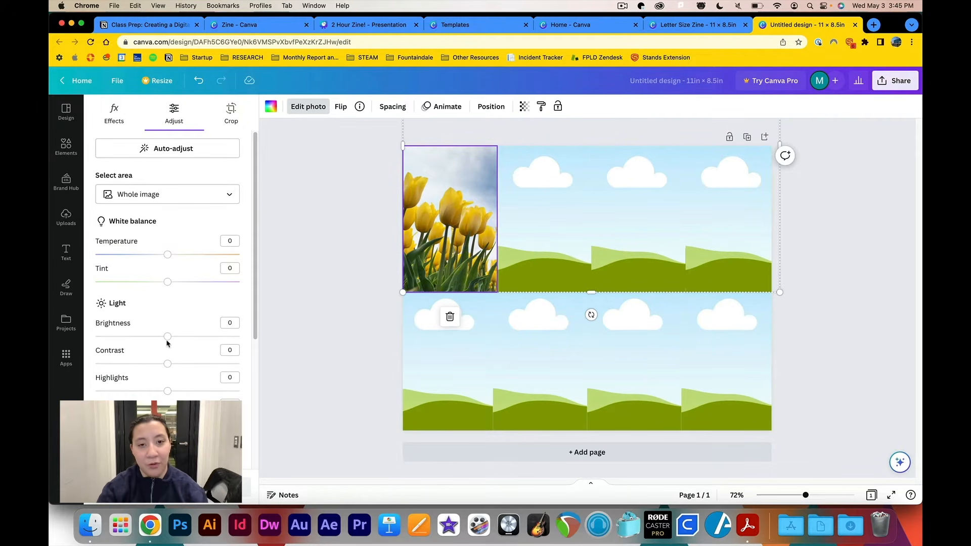
{"action": "left_click", "coordinate": [166, 364]}
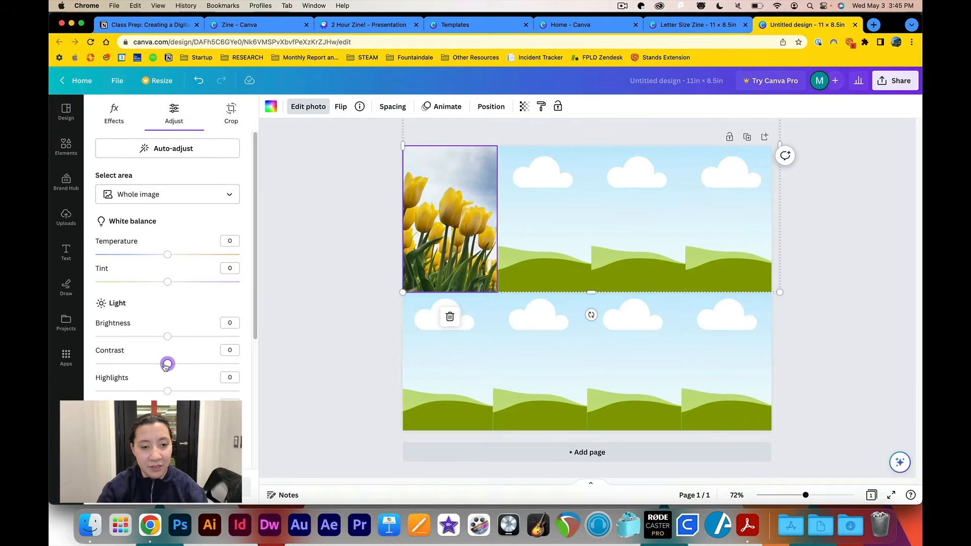
{"action": "left_click_drag", "start_coordinate": [142, 366], "coordinate": [141, 364]}
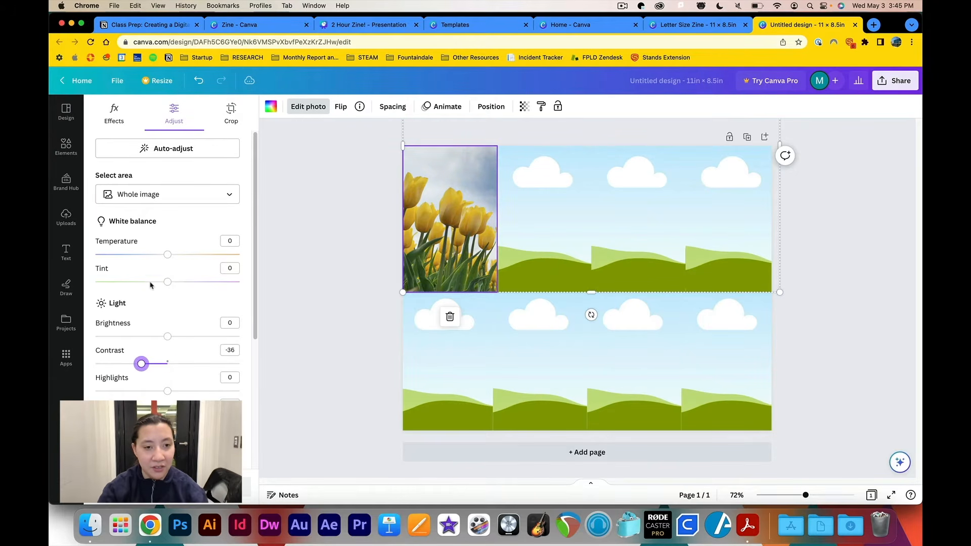
{"action": "left_click", "coordinate": [168, 255]}
{"action": "mouse_move", "coordinate": [168, 257]}
{"action": "left_mouse_down"}
{"action": "mouse_move", "coordinate": [232, 257]}
{"action": "mouse_move", "coordinate": [167, 256]}
{"action": "left_mouse_up"}
{"action": "left_click", "coordinate": [169, 284]}
{"action": "left_click", "coordinate": [202, 283]}
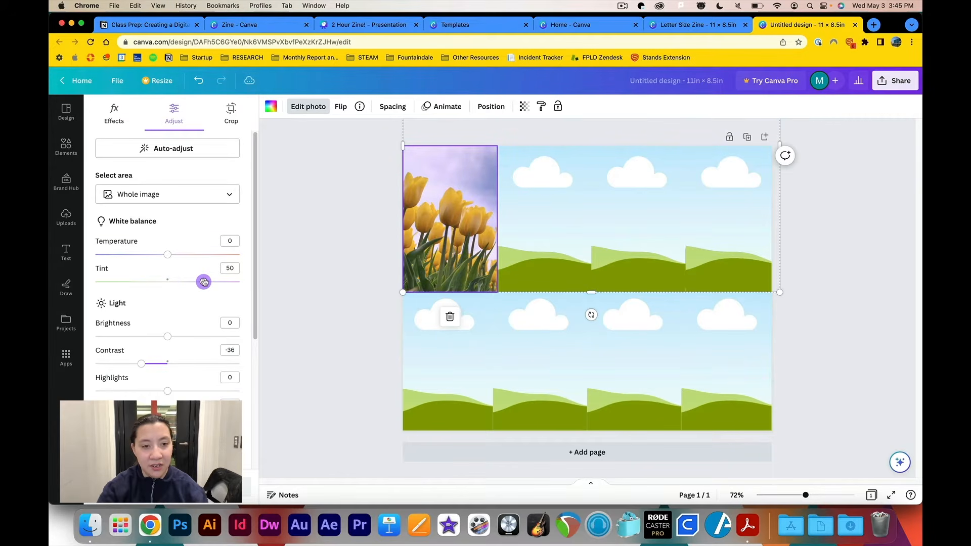
{"action": "left_click", "coordinate": [144, 282]}
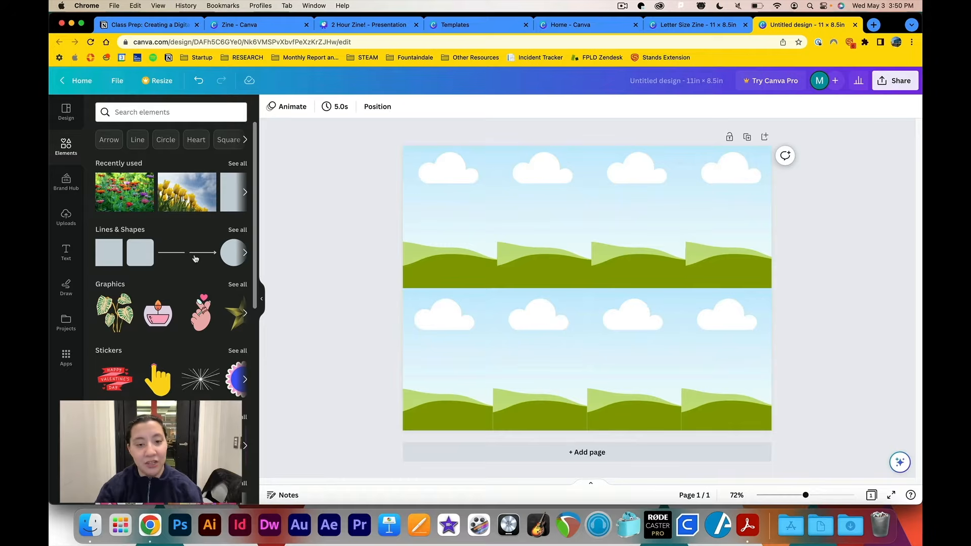
Check the panel layout in the Letter Size Zine design, return to the untitled design and search photos for "gardens"
{"action": "left_click", "coordinate": [679, 33]}
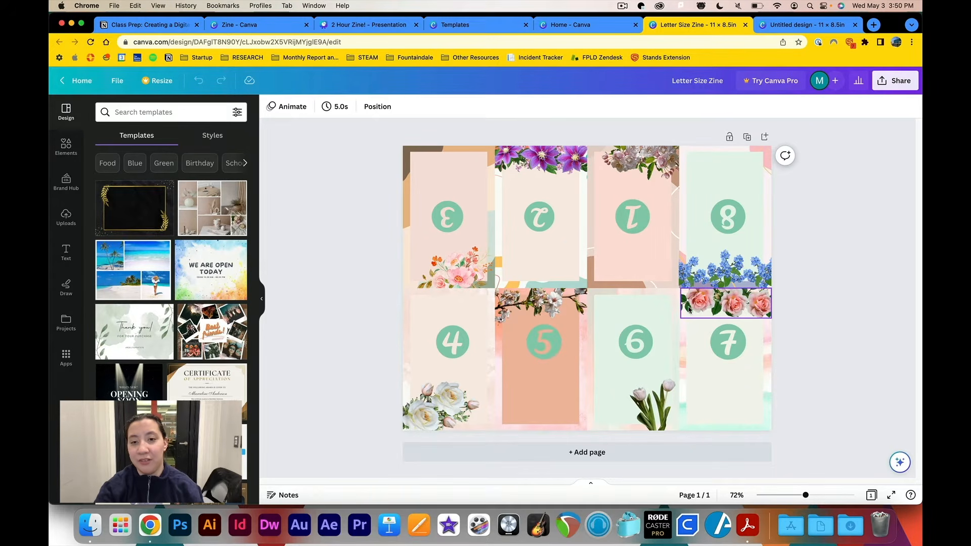
{"action": "left_click", "coordinate": [793, 32]}
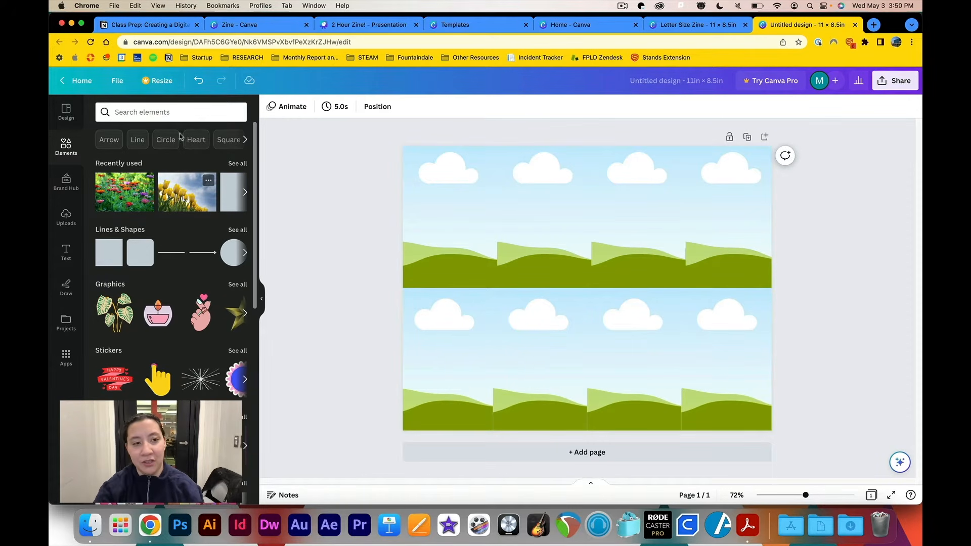
{"action": "left_click", "coordinate": [170, 113]}
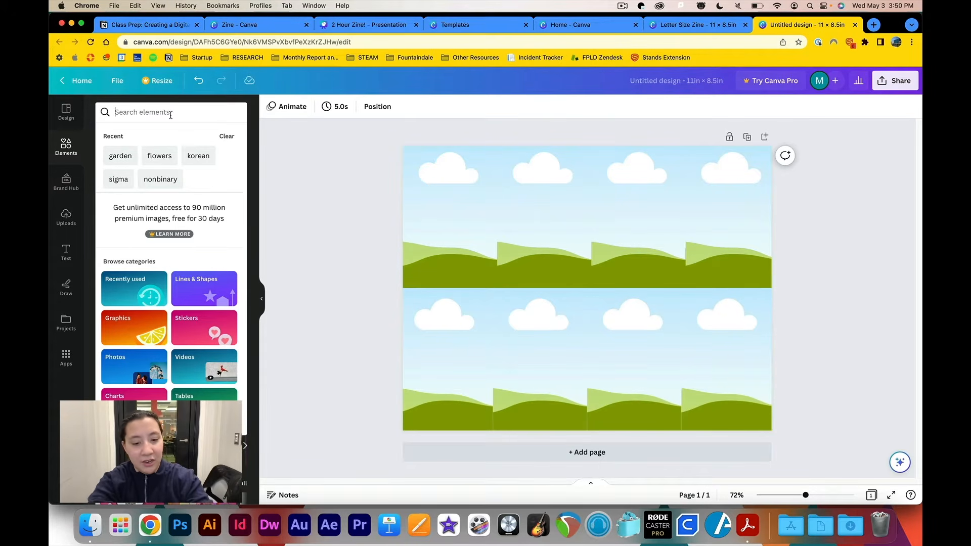
{"action": "type", "text": "gardens"}
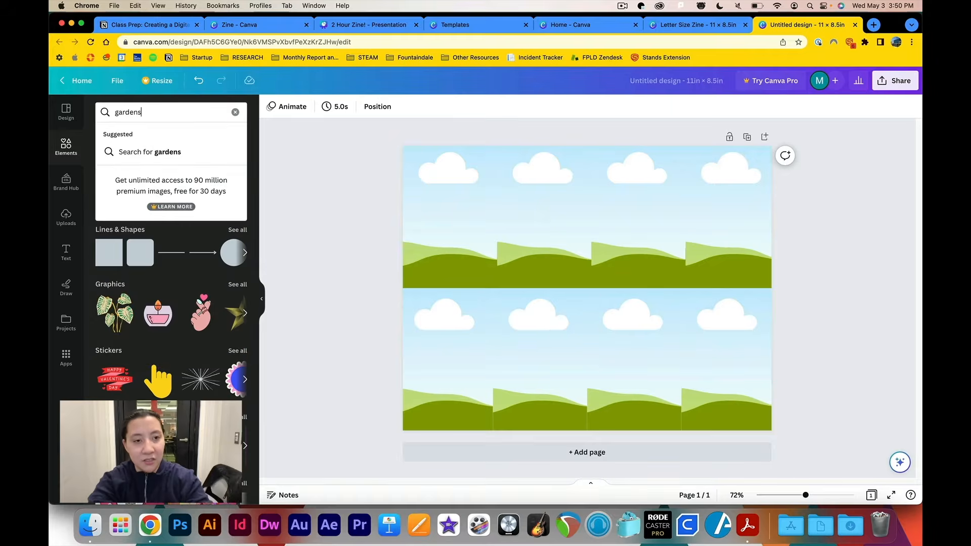
{"action": "key", "text": "Return"}
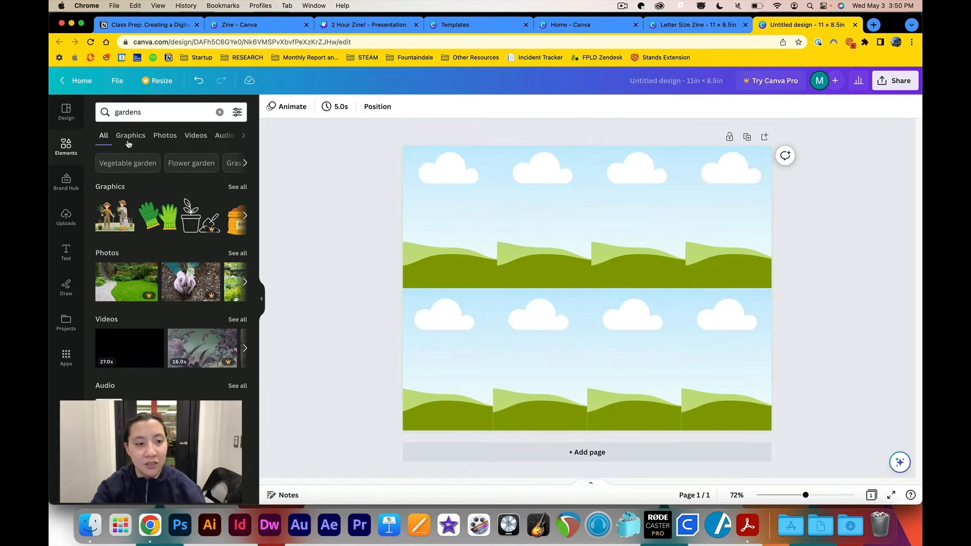
{"action": "left_click", "coordinate": [169, 136]}
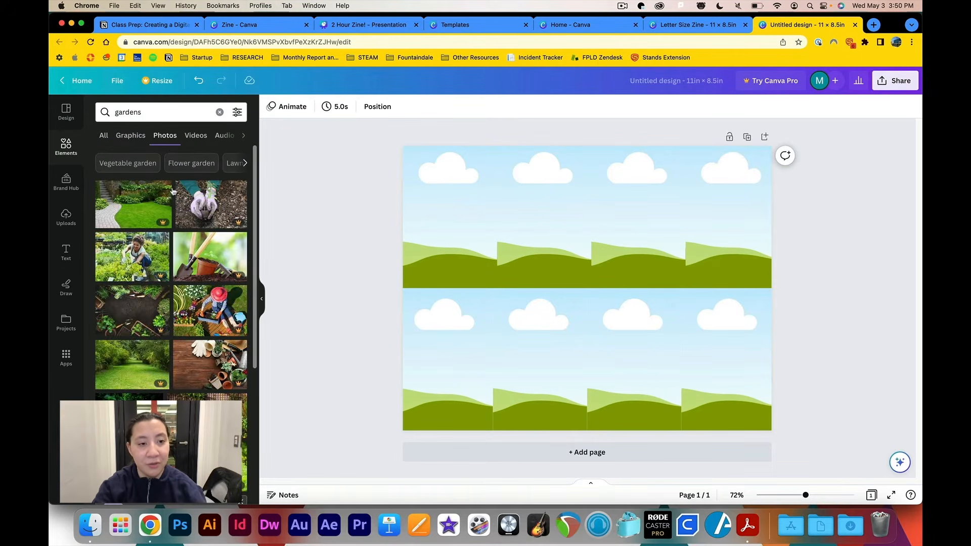
Place the red, orange and purple tulip field photo in the upper row's first panel
{"action": "scroll", "coordinate": [159, 203], "scroll_direction": "down", "scroll_amount": 5}
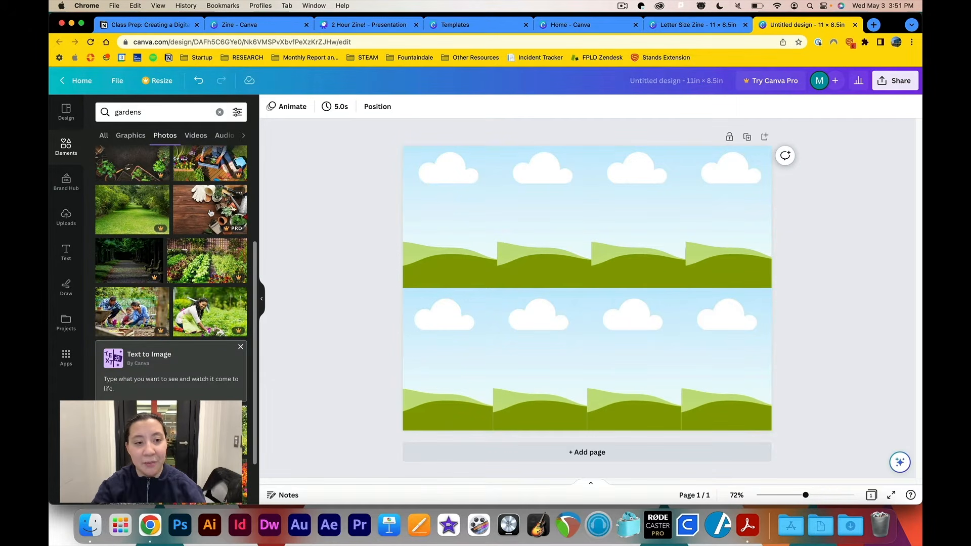
{"action": "scroll", "coordinate": [217, 354], "scroll_direction": "down", "scroll_amount": 3}
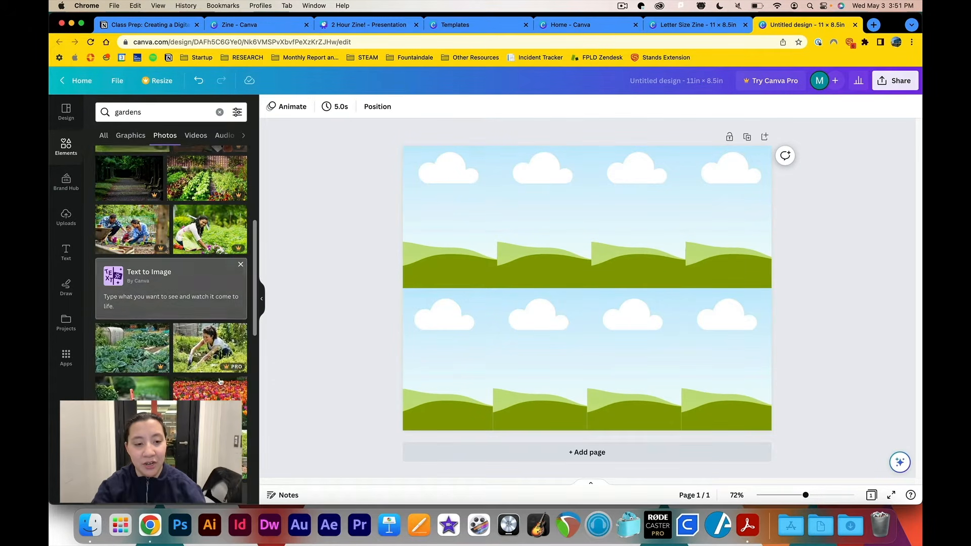
{"action": "left_click", "coordinate": [214, 389]}
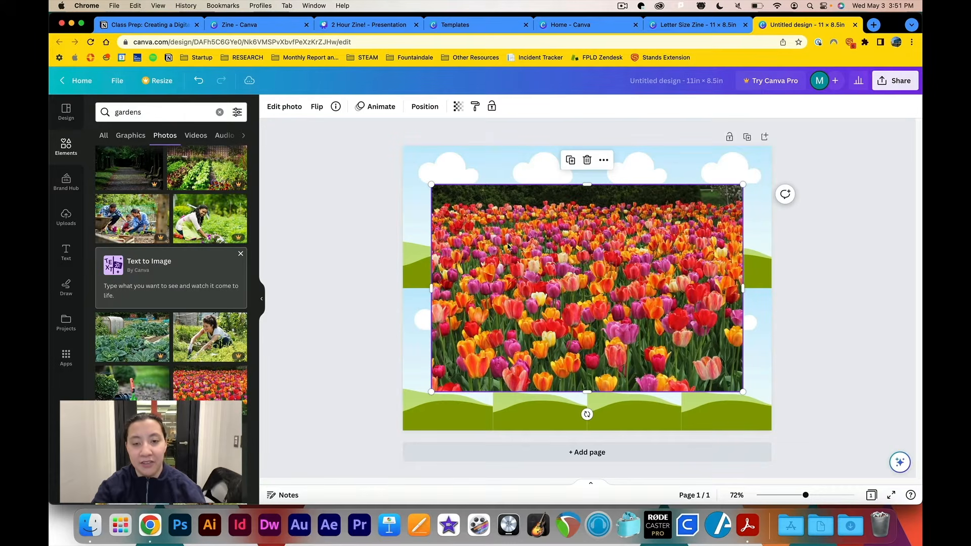
{"action": "left_click_drag", "start_coordinate": [538, 259], "coordinate": [464, 215]}
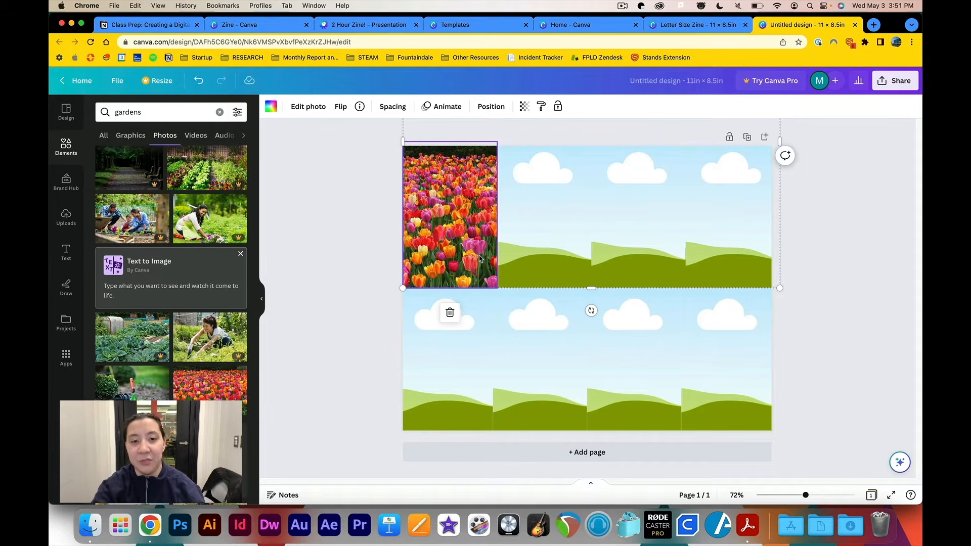
Rotate the tulip field photo by -180° inside its panel so that it is upside down
{"action": "double_click", "coordinate": [465, 232]}
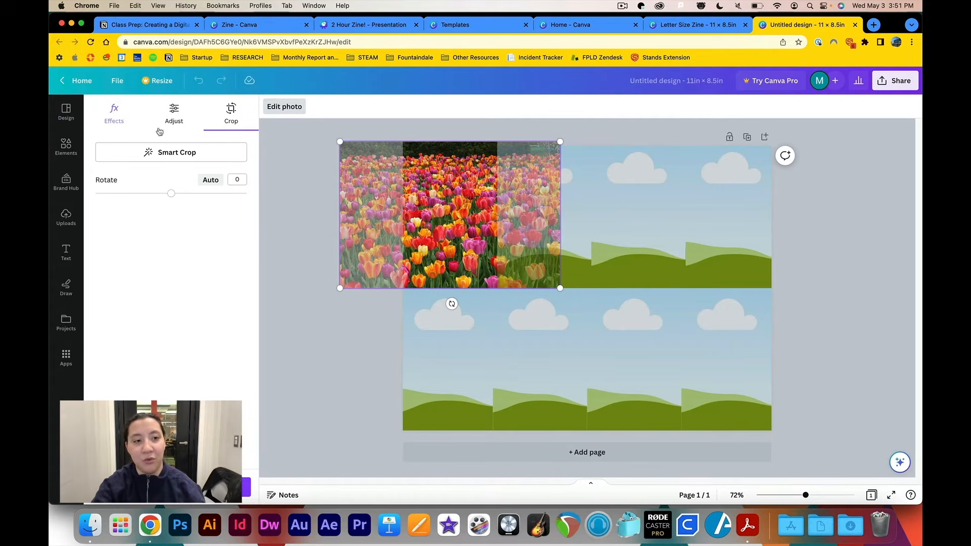
{"action": "key", "text": "Return"}
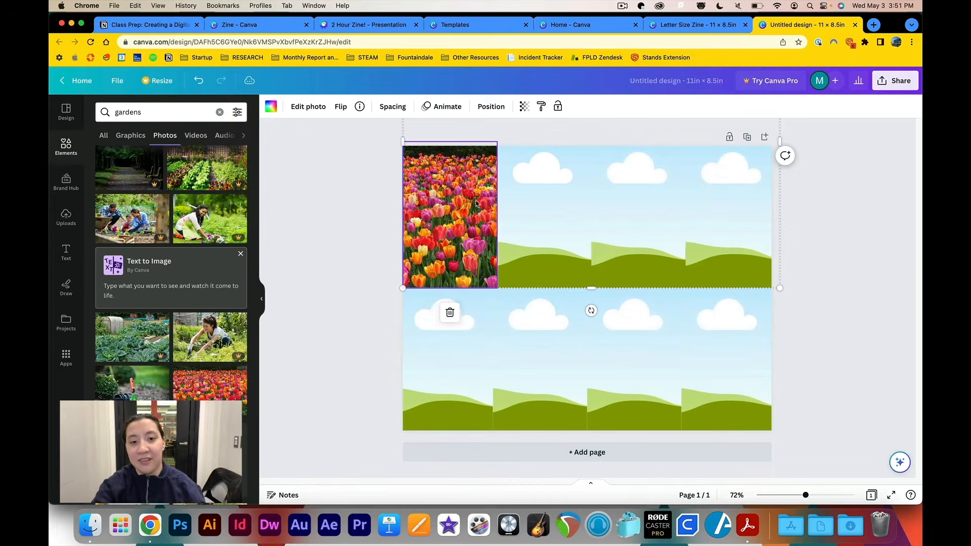
{"action": "double_click", "coordinate": [473, 279]}
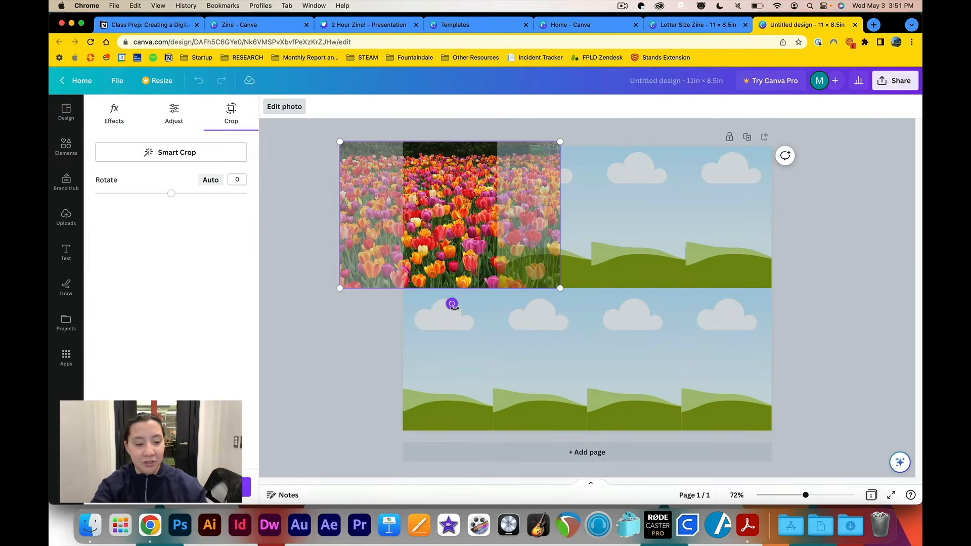
{"action": "left_click_drag", "start_coordinate": [452, 304], "coordinate": [446, 145]}
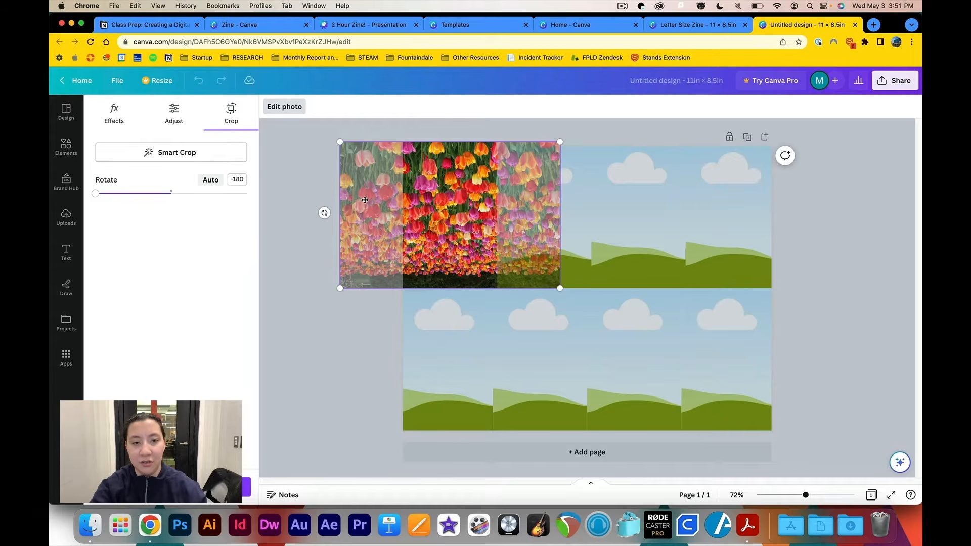
{"action": "left_click", "coordinate": [373, 320]}
{"action": "left_click", "coordinate": [376, 318]}
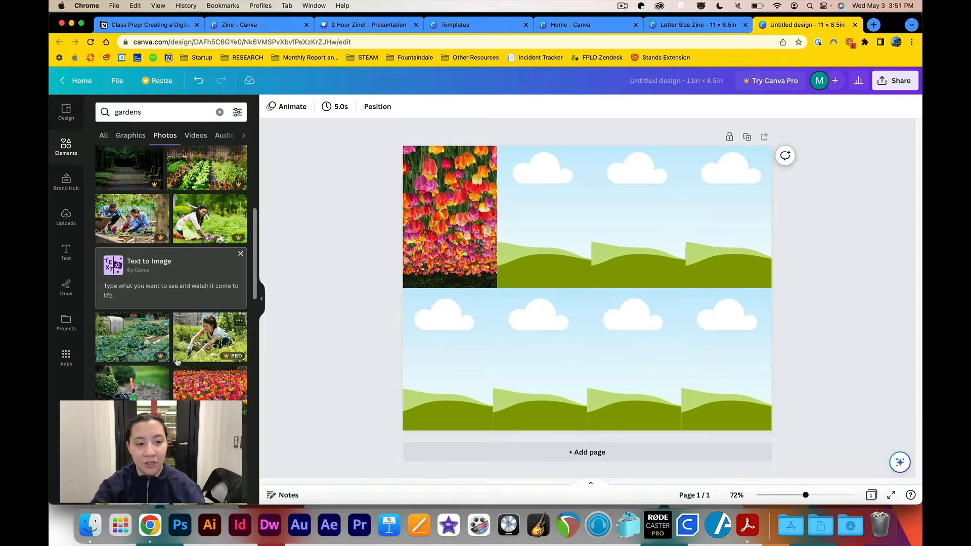
Add the photo of a woman gardening to the page and delete it
{"action": "left_click", "coordinate": [226, 340]}
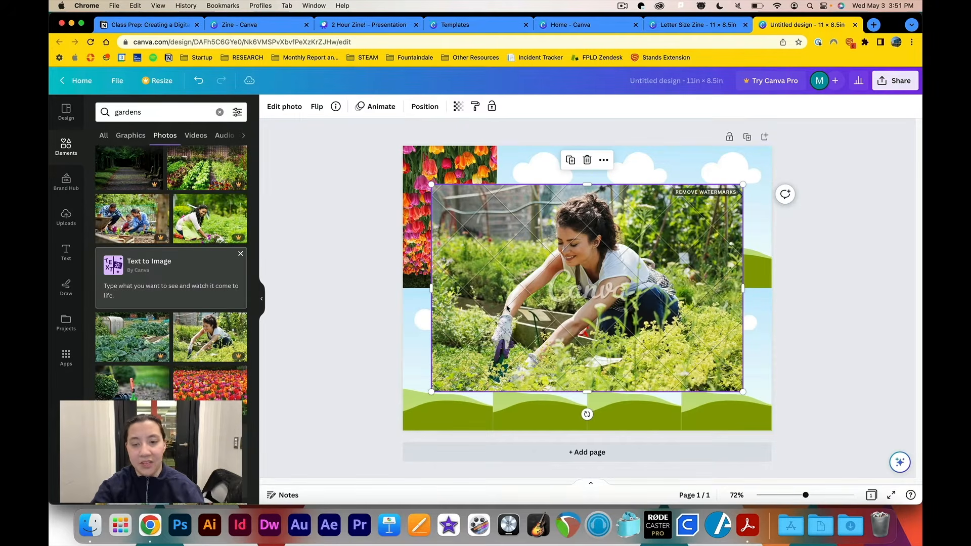
{"action": "key", "text": "BackSpace"}
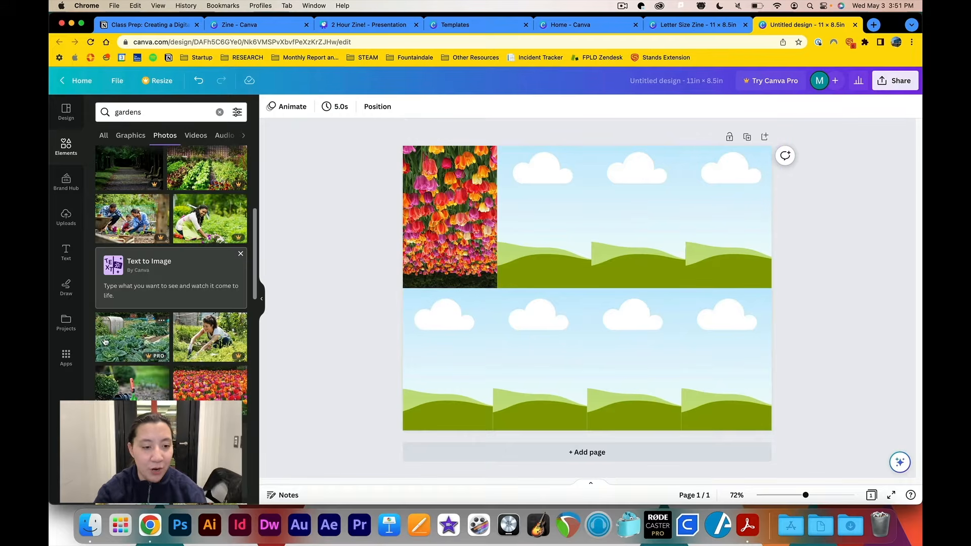
Narrow the photo search to "Vegetable garden" and place the vegetable beds photo in the upper row's second panel
{"action": "scroll", "coordinate": [106, 341], "scroll_direction": "down", "scroll_amount": 6}
{"action": "scroll", "coordinate": [106, 341], "scroll_direction": "down", "scroll_amount": 3}
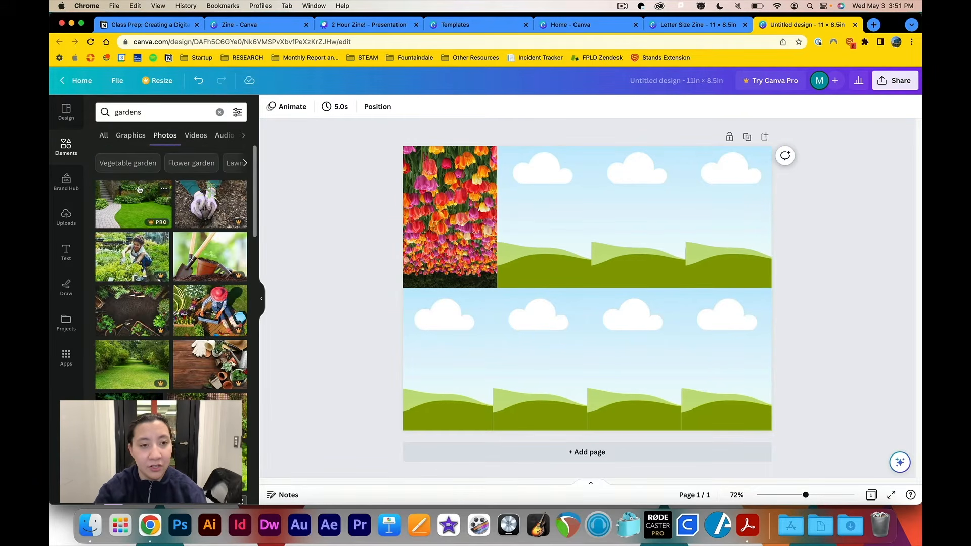
{"action": "left_click", "coordinate": [127, 162]}
{"action": "left_click", "coordinate": [137, 202]}
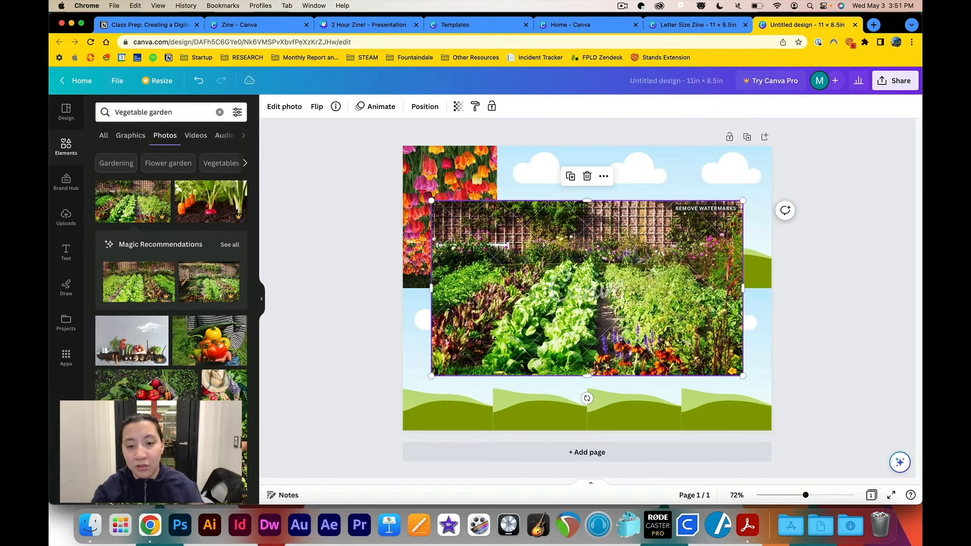
{"action": "left_click_drag", "start_coordinate": [570, 354], "coordinate": [548, 249]}
Turn the vegetable beds photo upside down inside its panel with a -180° rotation
{"action": "double_click", "coordinate": [549, 249]}
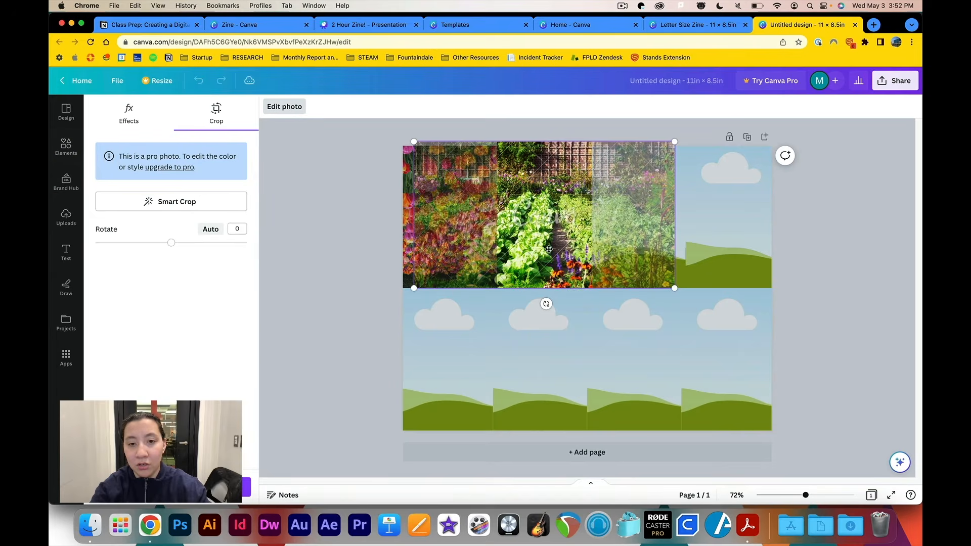
{"action": "left_click_drag", "start_coordinate": [546, 304], "coordinate": [544, 145]}
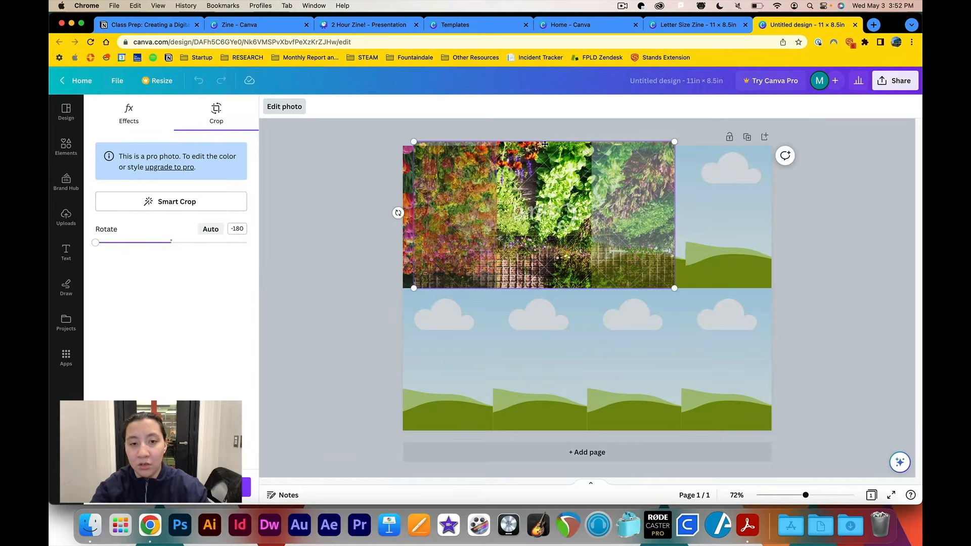
{"action": "left_click", "coordinate": [369, 274]}
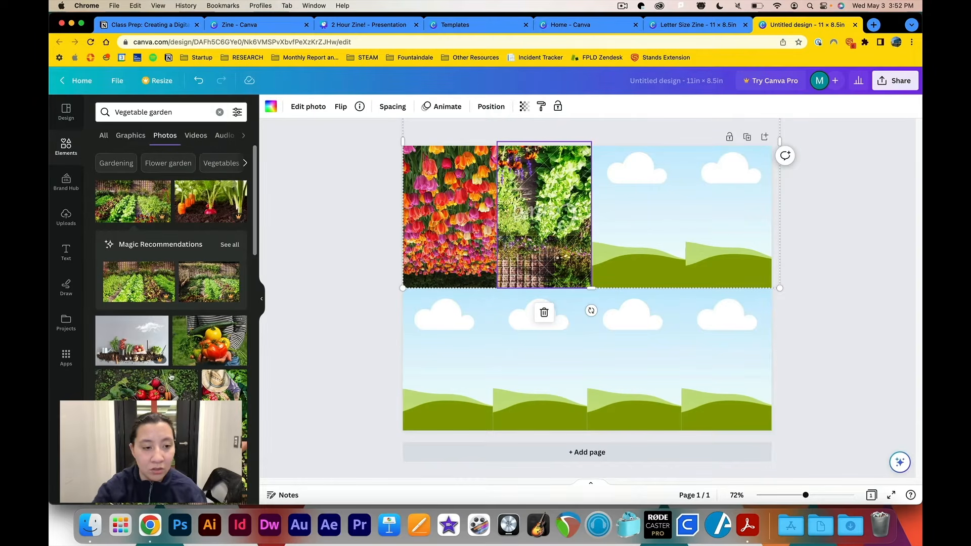
Narrow a "flowers" photo search to "Flower background" and place the daisy and pink blossom photos in the upper row's third and fourth panels
{"action": "triple_click", "coordinate": [164, 112]}
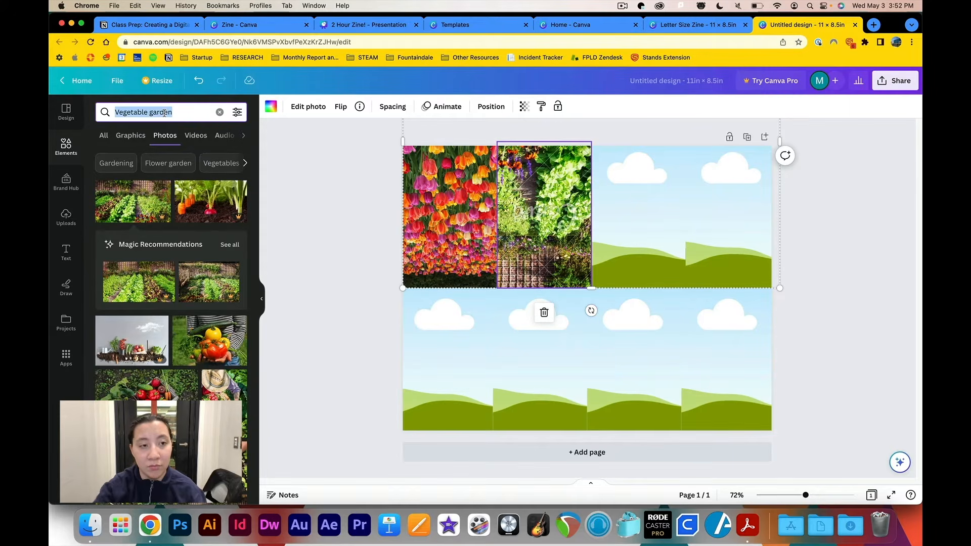
{"action": "type", "text": "flowers"}
{"action": "key", "text": "Return"}
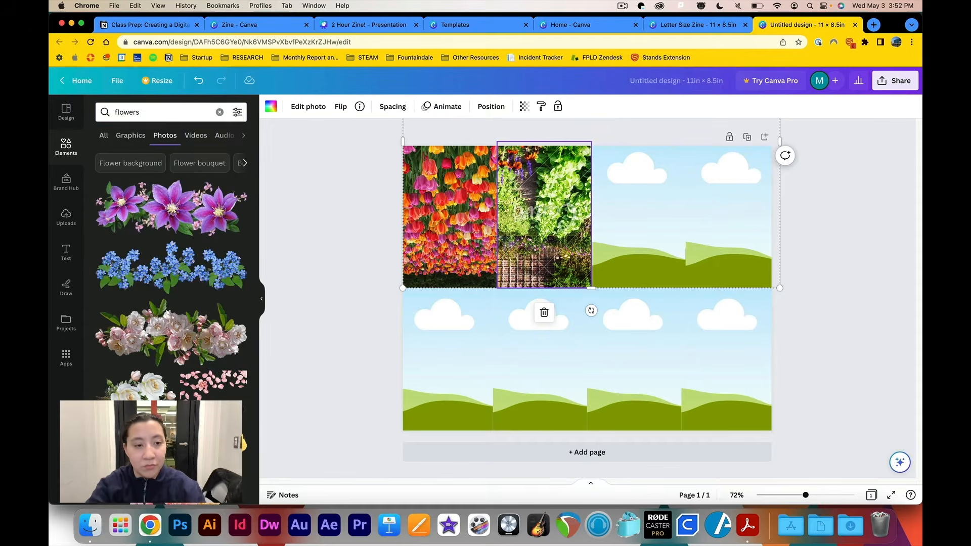
{"action": "left_click", "coordinate": [130, 163]}
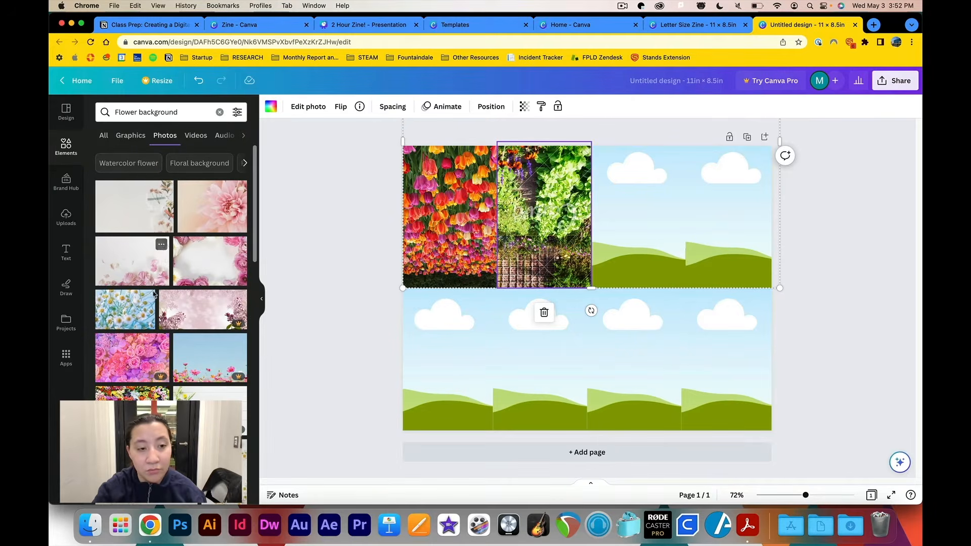
{"action": "left_click", "coordinate": [129, 310]}
{"action": "left_click_drag", "start_coordinate": [568, 278], "coordinate": [637, 217]}
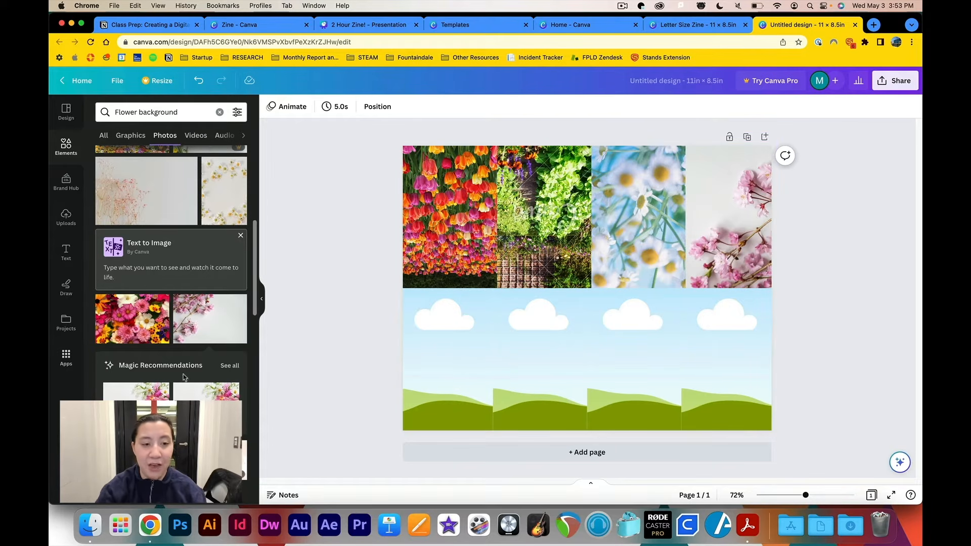
Place the dark photo of red and white flowers in the lower row's third panel
{"action": "scroll", "coordinate": [152, 371], "scroll_direction": "down", "scroll_amount": 3}
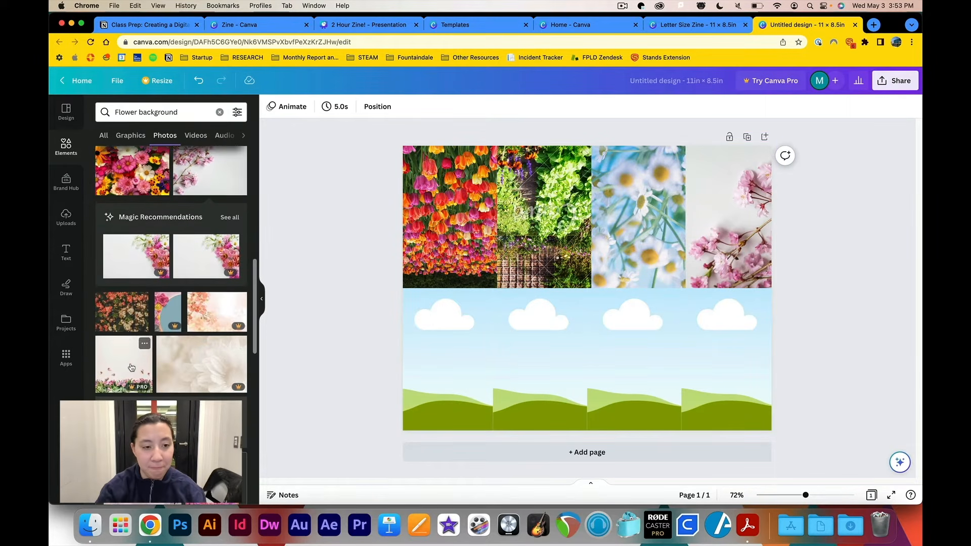
{"action": "left_click_drag", "start_coordinate": [121, 312], "coordinate": [452, 354]}
{"action": "double_click", "coordinate": [452, 354]}
{"action": "key", "text": "Escape"}
{"action": "left_click_drag", "start_coordinate": [385, 323], "coordinate": [634, 354]}
Search the photos for "garden"
{"action": "left_click", "coordinate": [170, 115]}
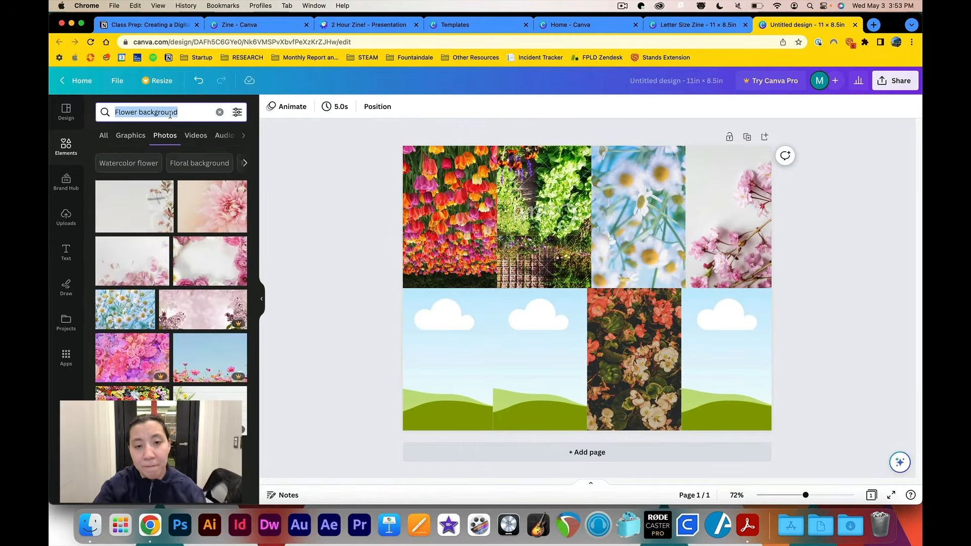
{"action": "type", "text": "garden"}
{"action": "key", "text": "Return"}
{"action": "scroll", "coordinate": [171, 279], "scroll_direction": "down", "scroll_amount": 5}
{"action": "left_click", "coordinate": [131, 302]}
{"action": "left_click_drag", "start_coordinate": [497, 314], "coordinate": [632, 360]}
{"action": "key", "text": "ctrl+z"}
{"action": "scroll", "coordinate": [171, 253], "scroll_direction": "down", "scroll_amount": 2}
{"action": "left_click", "coordinate": [210, 275]}
{"action": "left_click_drag", "start_coordinate": [585, 294], "coordinate": [747, 332]}
{"action": "left_click", "coordinate": [748, 333]}
{"action": "key", "text": "Delete"}
Place the sunlit pink flowers photo in the lower row's fourth panel and the green archway tunnel photo in its second panel
{"action": "left_click", "coordinate": [132, 276]}
{"action": "left_click_drag", "start_coordinate": [585, 298], "coordinate": [729, 349]}
{"action": "scroll", "coordinate": [175, 233], "scroll_direction": "down", "scroll_amount": 5}
{"action": "scroll", "coordinate": [175, 232], "scroll_direction": "down", "scroll_amount": 8}
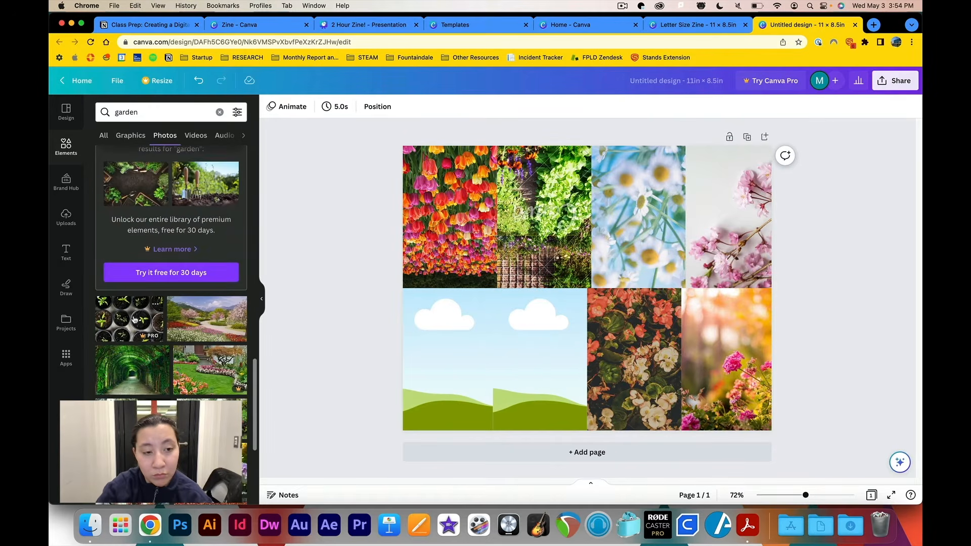
{"action": "left_click_drag", "start_coordinate": [145, 371], "coordinate": [540, 359]}
Place the winding stone garden path photo in the lower row's first panel
{"action": "scroll", "coordinate": [191, 354], "scroll_direction": "down", "scroll_amount": 5}
{"action": "left_click", "coordinate": [130, 235]}
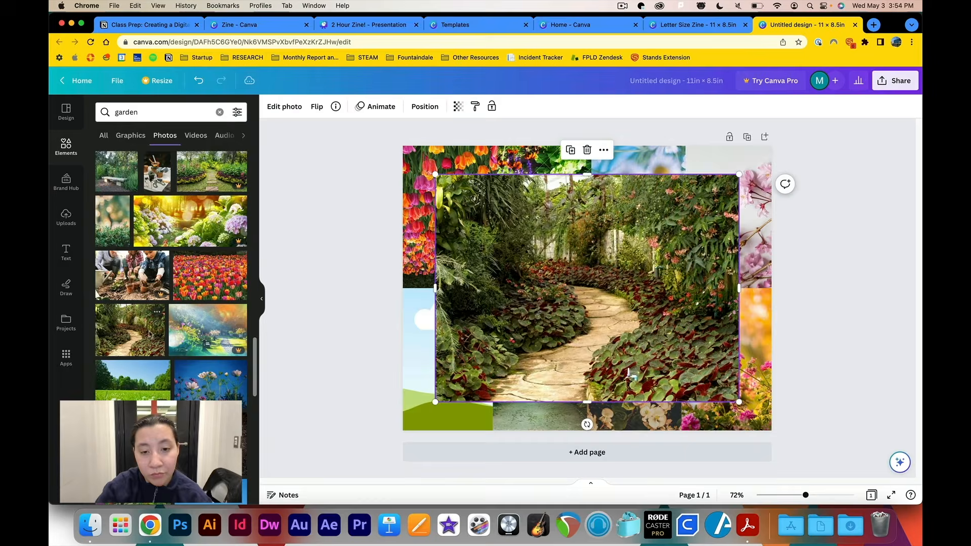
{"action": "left_click_drag", "start_coordinate": [586, 297], "coordinate": [459, 398]}
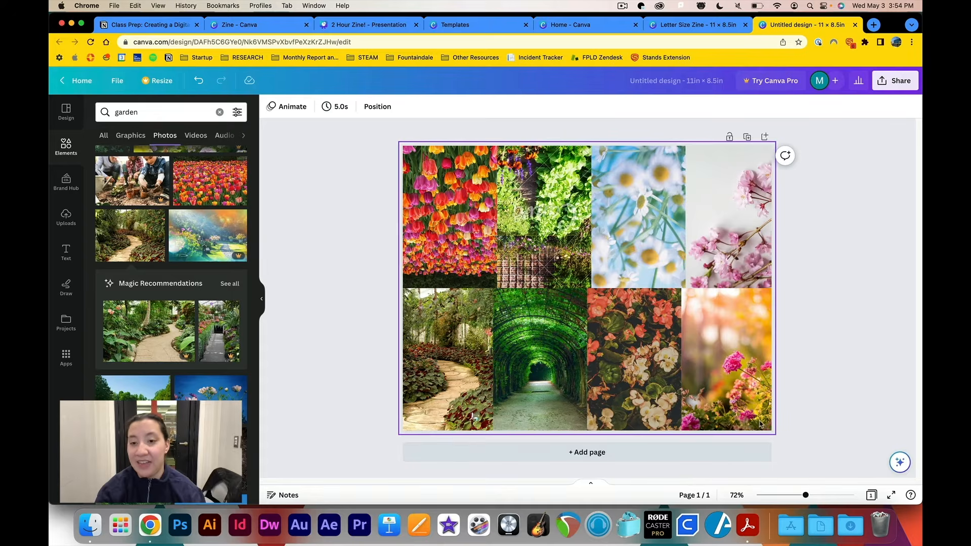
Add a square shape and stretch it over the tulip panel, leaving a narrow border of the photo around it
{"action": "left_click", "coordinate": [66, 147]}
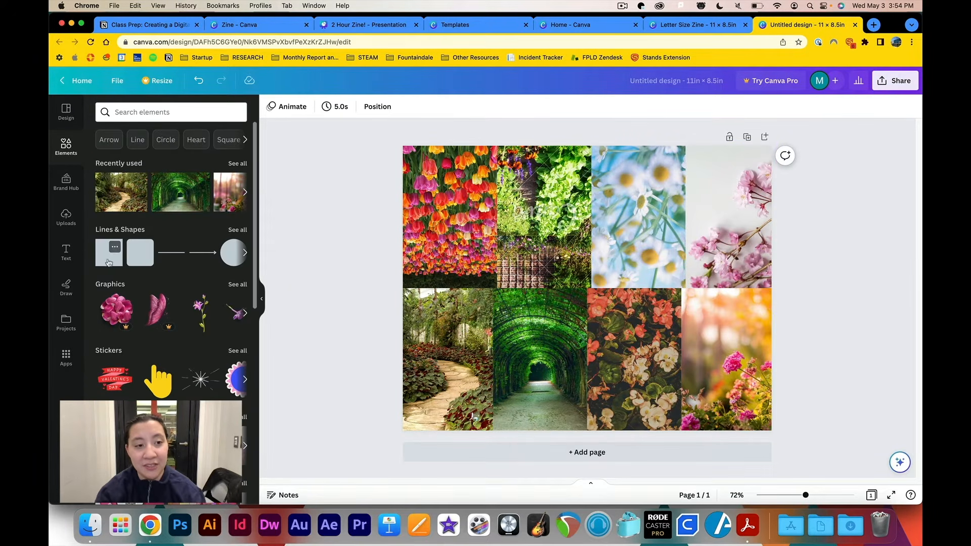
{"action": "left_click", "coordinate": [101, 259]}
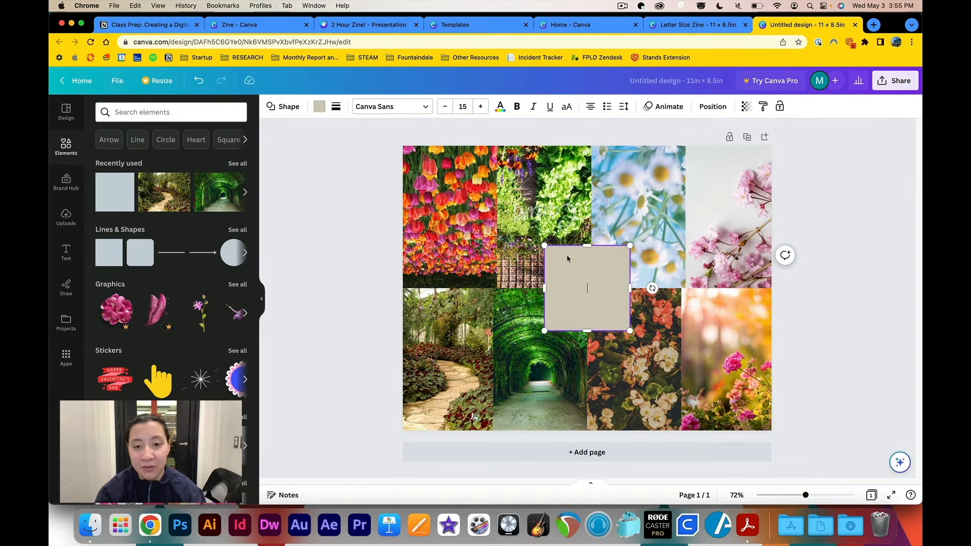
{"action": "left_click", "coordinate": [237, 230]}
{"action": "scroll", "coordinate": [143, 297], "scroll_direction": "down", "scroll_amount": 2}
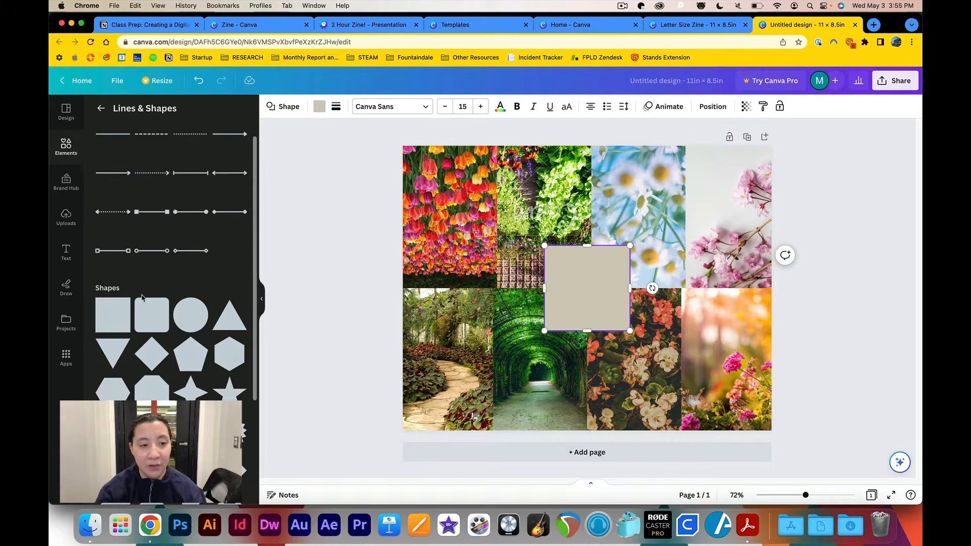
{"action": "scroll", "coordinate": [143, 299], "scroll_direction": "down", "scroll_amount": 5}
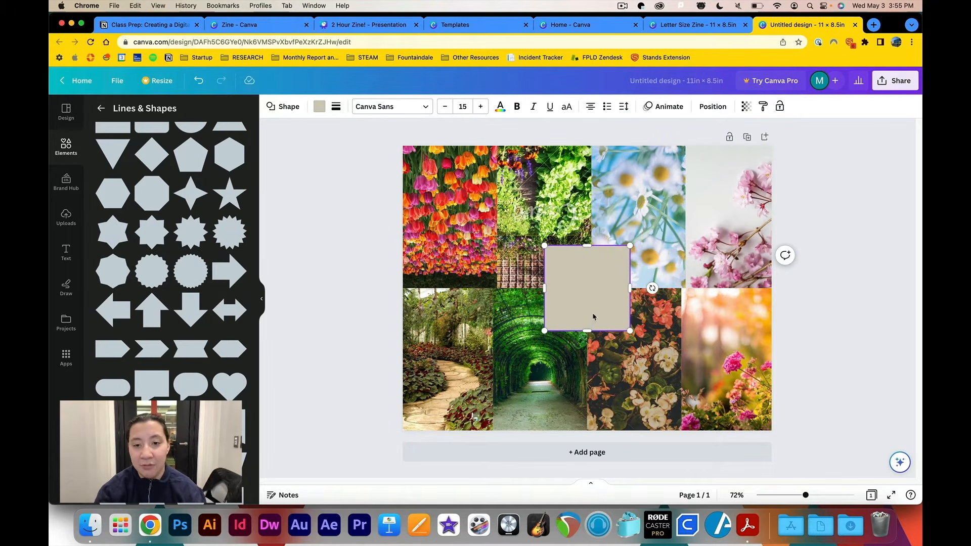
{"action": "left_click_drag", "start_coordinate": [594, 317], "coordinate": [492, 281]}
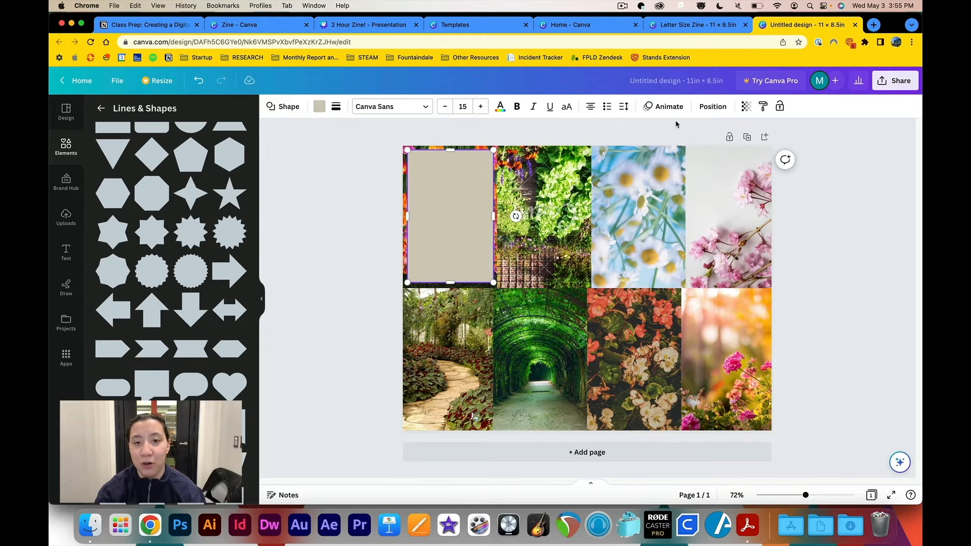
Set the transparency of the beige rectangle over the tulips to 68
{"action": "left_click", "coordinate": [746, 108]}
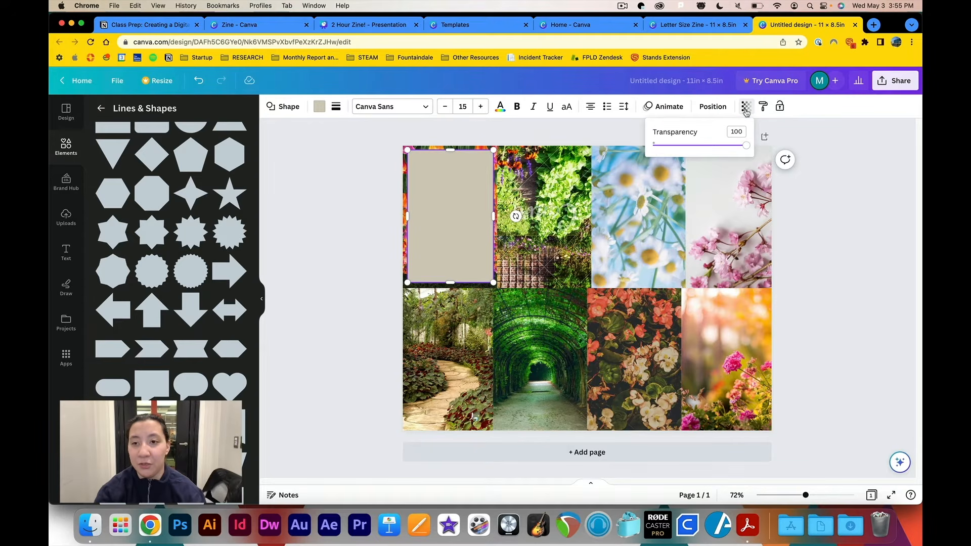
{"action": "mouse_move", "coordinate": [734, 146]}
{"action": "left_mouse_down"}
{"action": "mouse_move", "coordinate": [710, 145]}
{"action": "mouse_move", "coordinate": [718, 146]}
{"action": "left_mouse_up"}
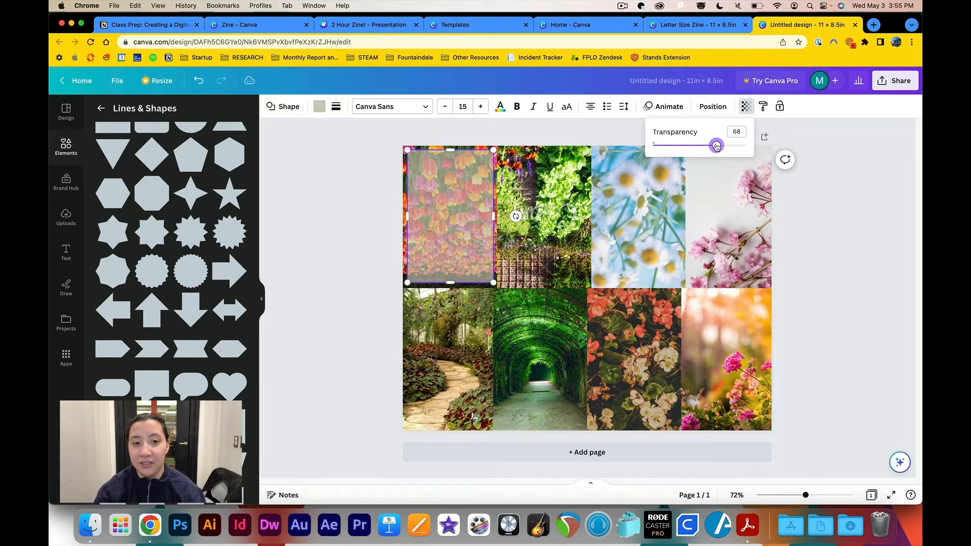
{"action": "left_click", "coordinate": [347, 186]}
{"action": "left_click", "coordinate": [347, 186]}
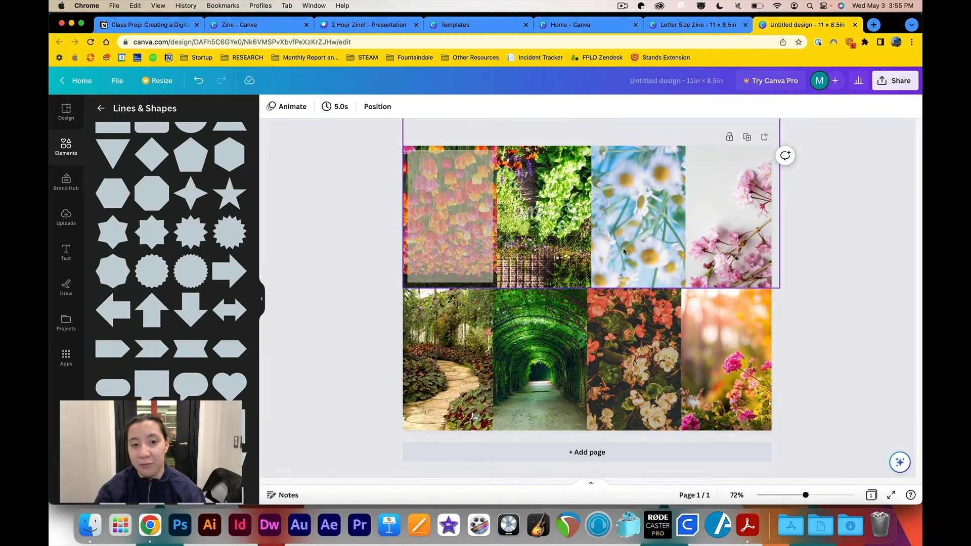
Add a second square over the vegetable beds panel and stretch it to about 2.55 × 3.96 in
{"action": "scroll", "coordinate": [147, 273], "scroll_direction": "up", "scroll_amount": 3}
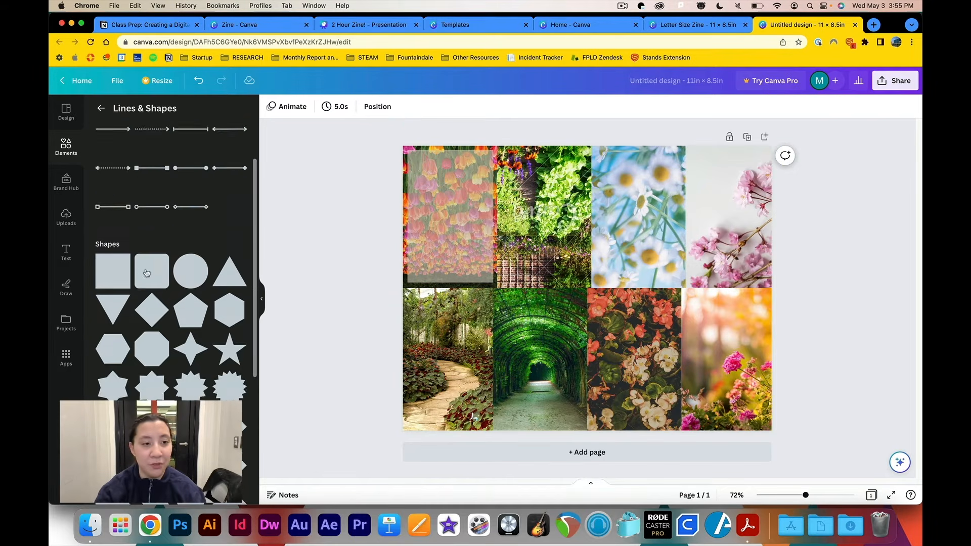
{"action": "scroll", "coordinate": [147, 273], "scroll_direction": "up", "scroll_amount": 2}
{"action": "left_click", "coordinate": [116, 343]}
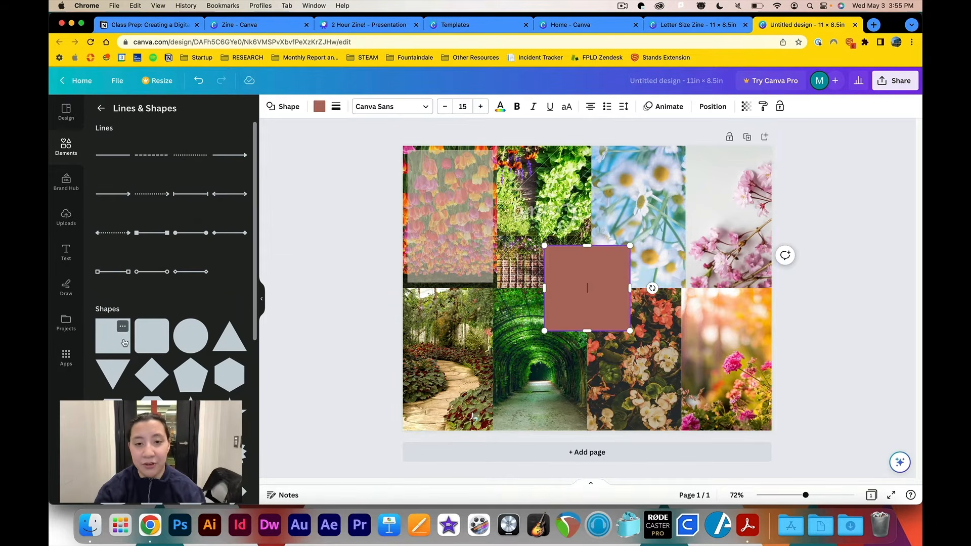
{"action": "left_click_drag", "start_coordinate": [565, 279], "coordinate": [522, 183]}
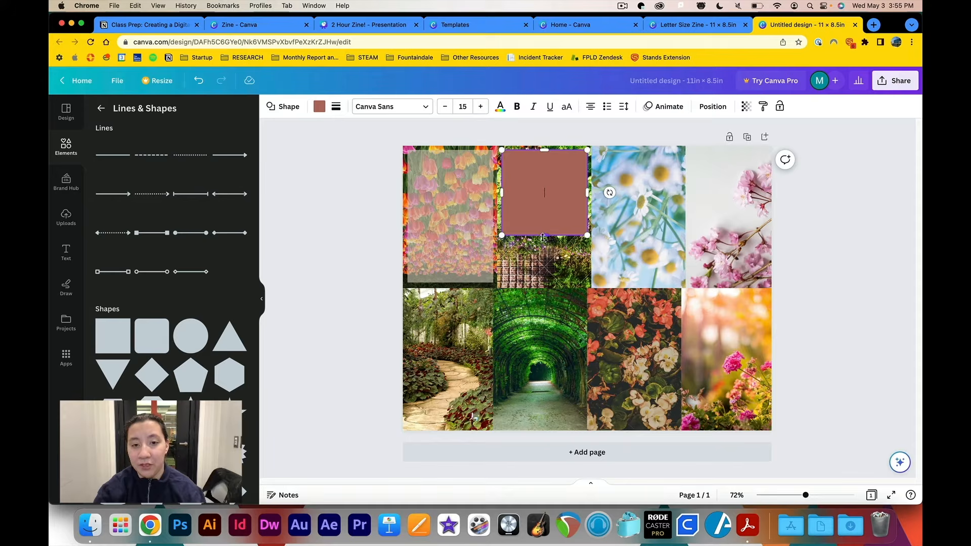
{"action": "left_click_drag", "start_coordinate": [543, 237], "coordinate": [536, 284]}
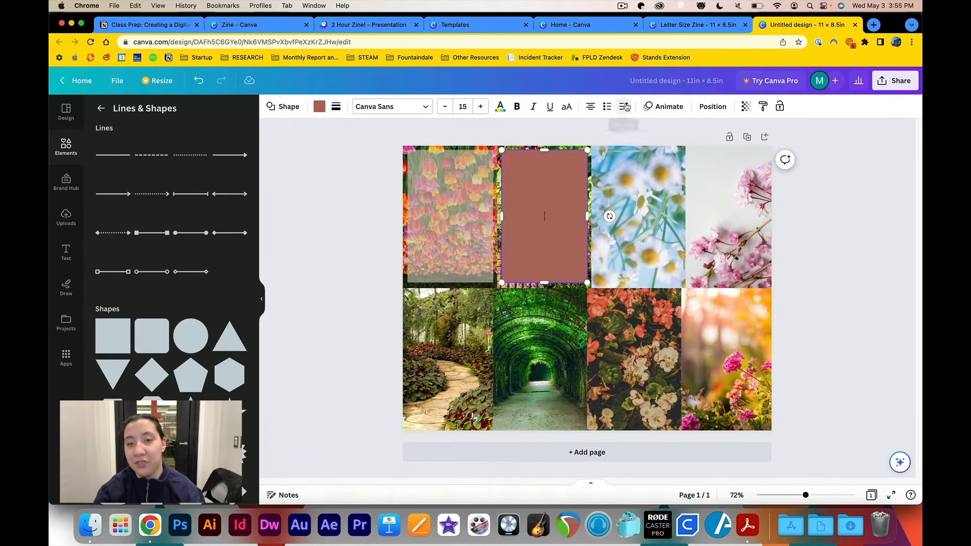
Set the transparency of the rectangle over the vegetable beds photo to 54
{"action": "left_click", "coordinate": [713, 107]}
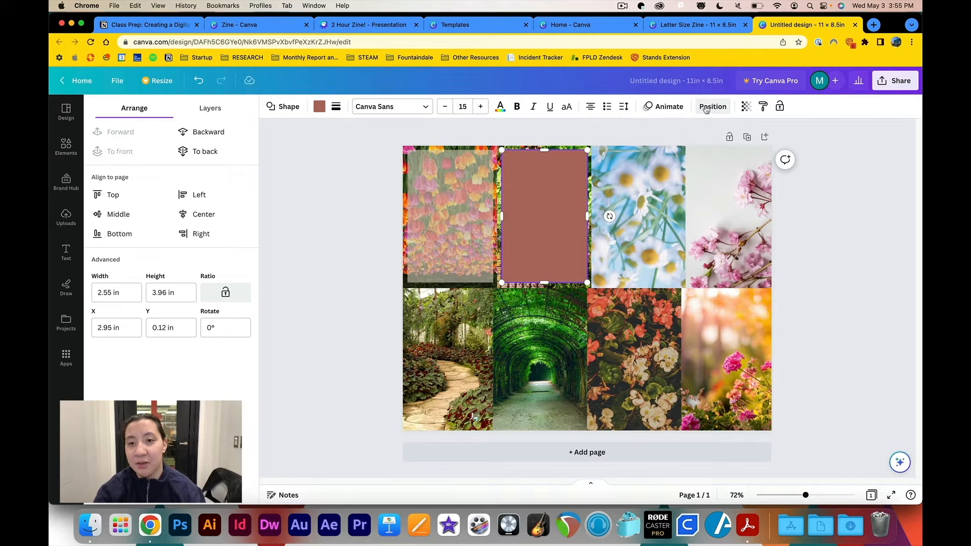
{"action": "left_click", "coordinate": [746, 106]}
{"action": "left_click", "coordinate": [723, 146]}
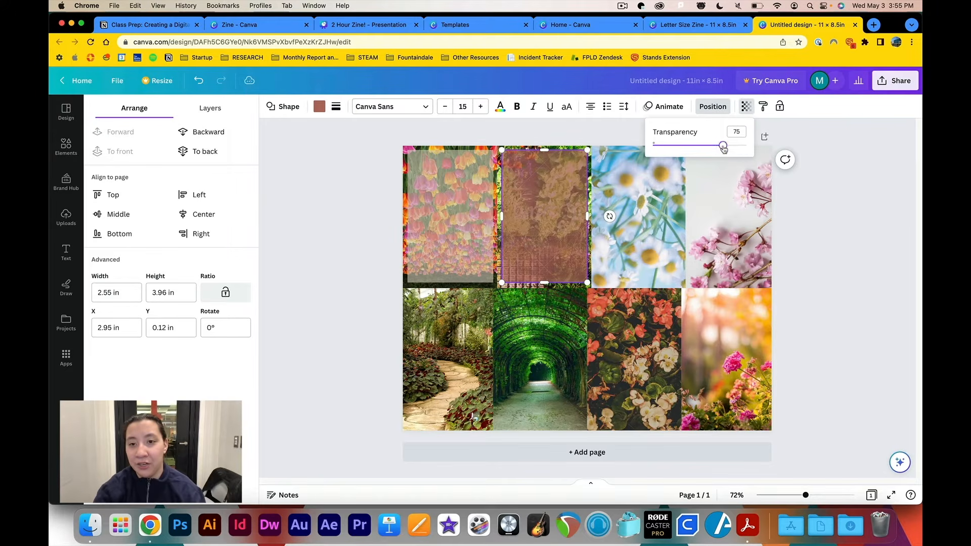
{"action": "left_click_drag", "start_coordinate": [724, 146], "coordinate": [704, 148]}
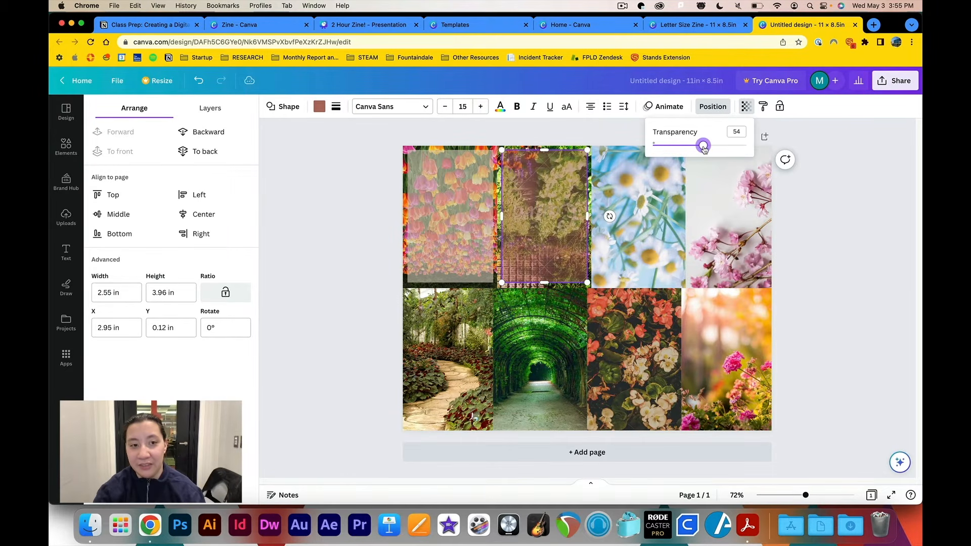
{"action": "left_click", "coordinate": [302, 167]}
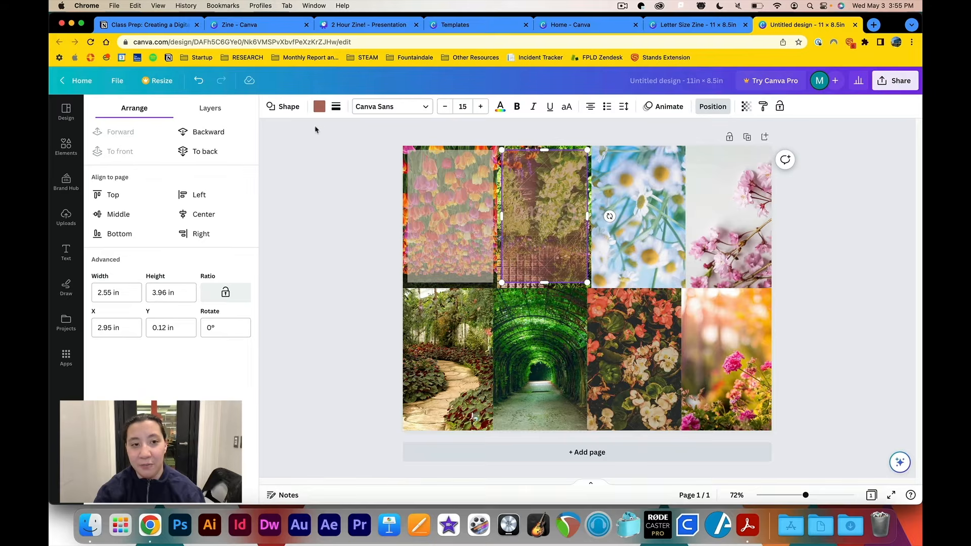
Try several photo colors on the vegetable beds rectangle and settle on the olive green from the garden path photo
{"action": "left_click", "coordinate": [319, 107]}
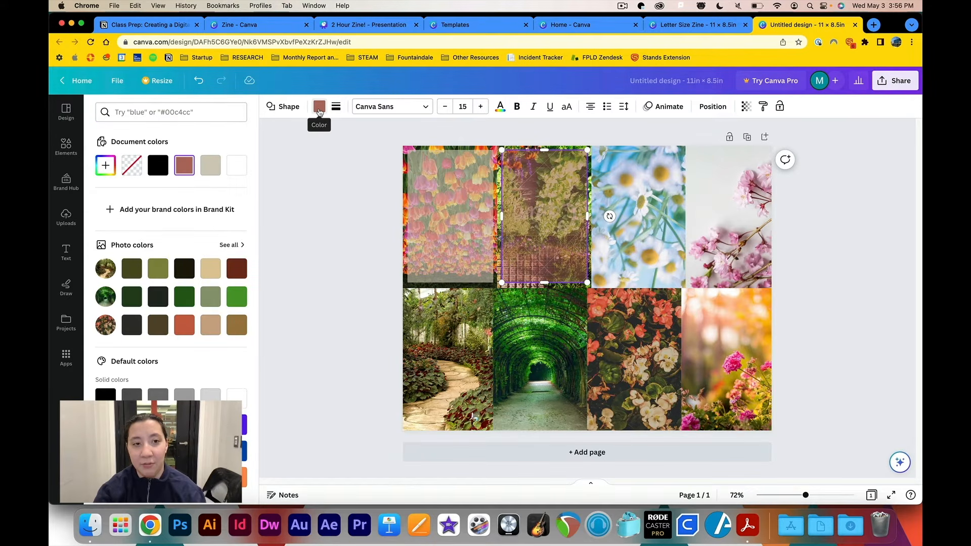
{"action": "left_click", "coordinate": [236, 298]}
{"action": "left_click", "coordinate": [183, 299]}
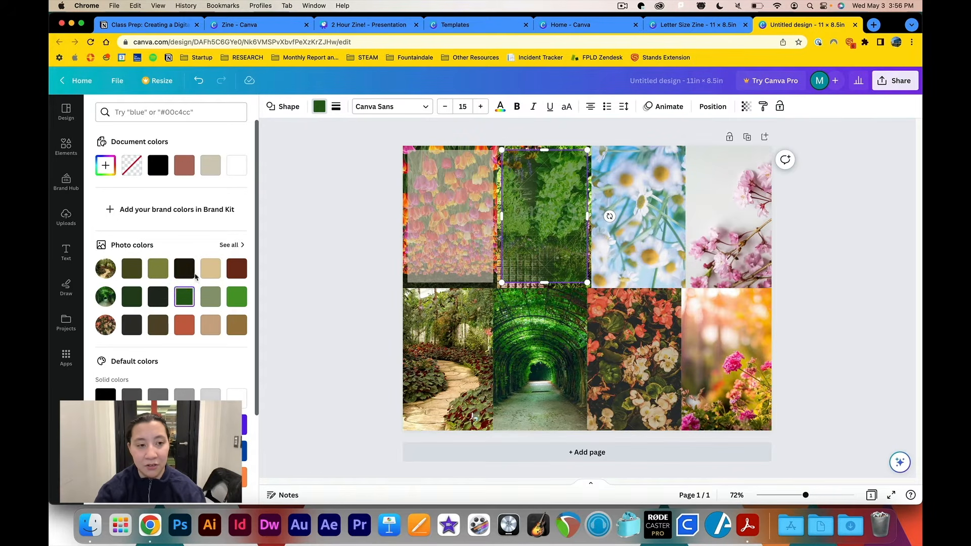
{"action": "left_click", "coordinate": [161, 272]}
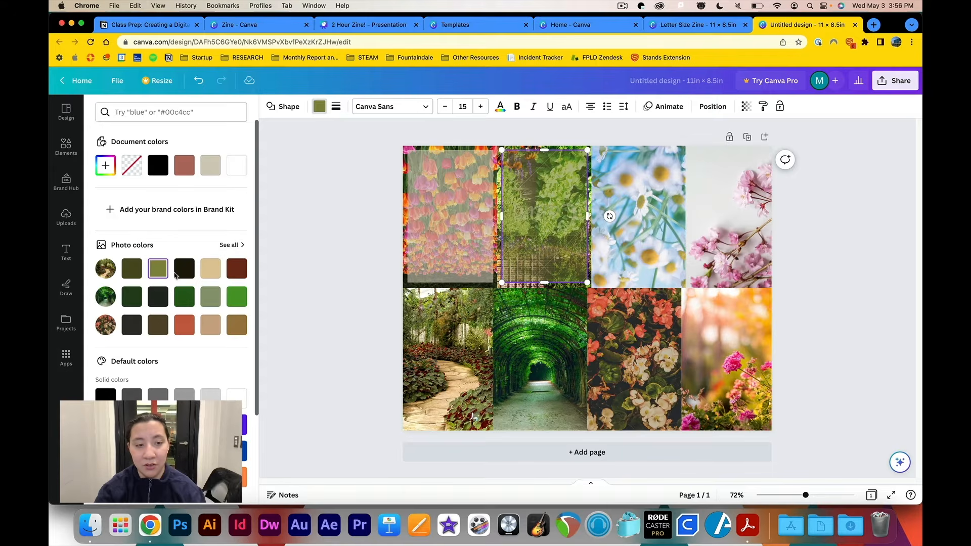
{"action": "left_click", "coordinate": [211, 270]}
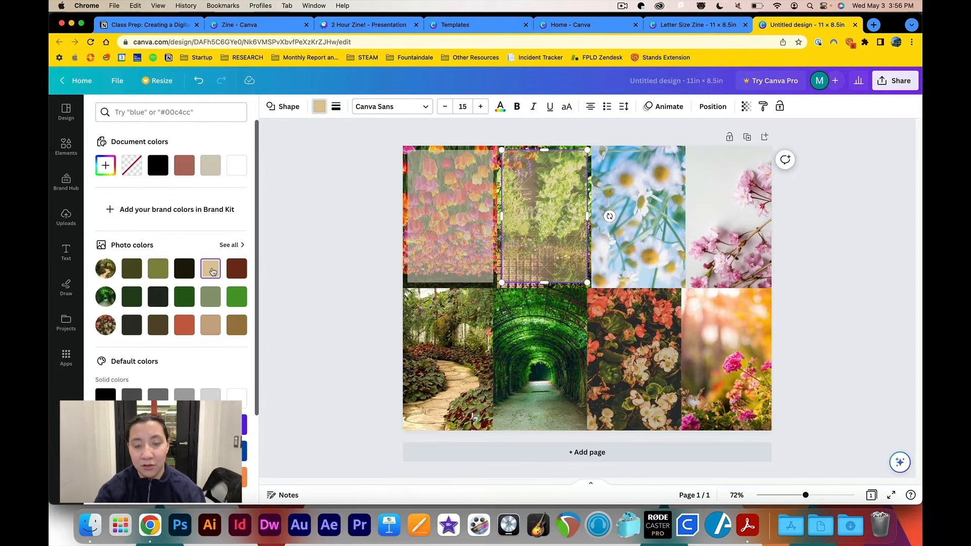
{"action": "left_click", "coordinate": [181, 272]}
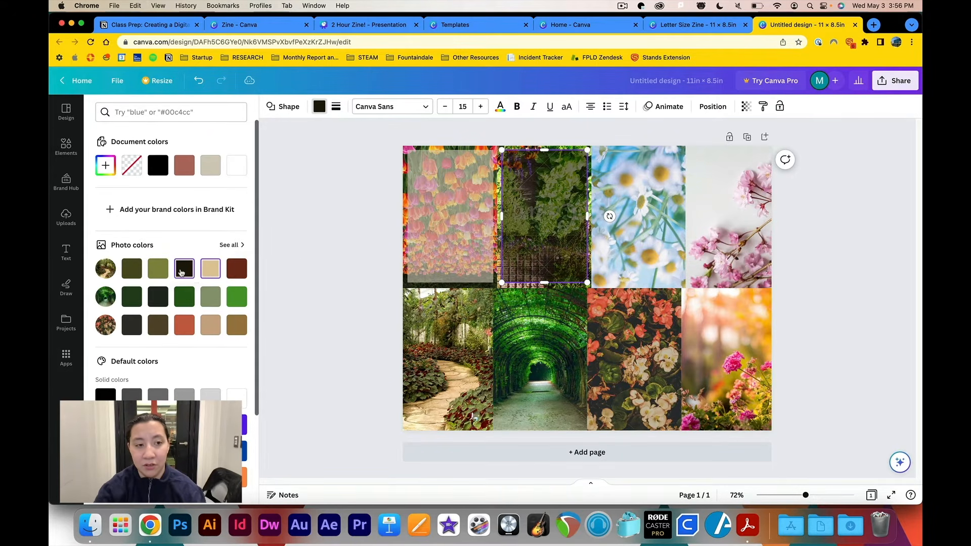
{"action": "left_click", "coordinate": [159, 273]}
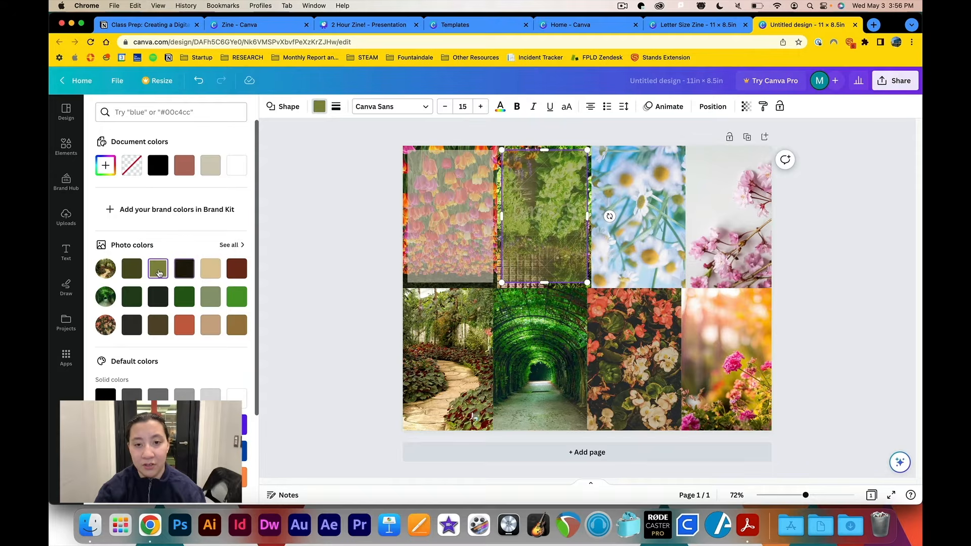
{"action": "left_click", "coordinate": [367, 296]}
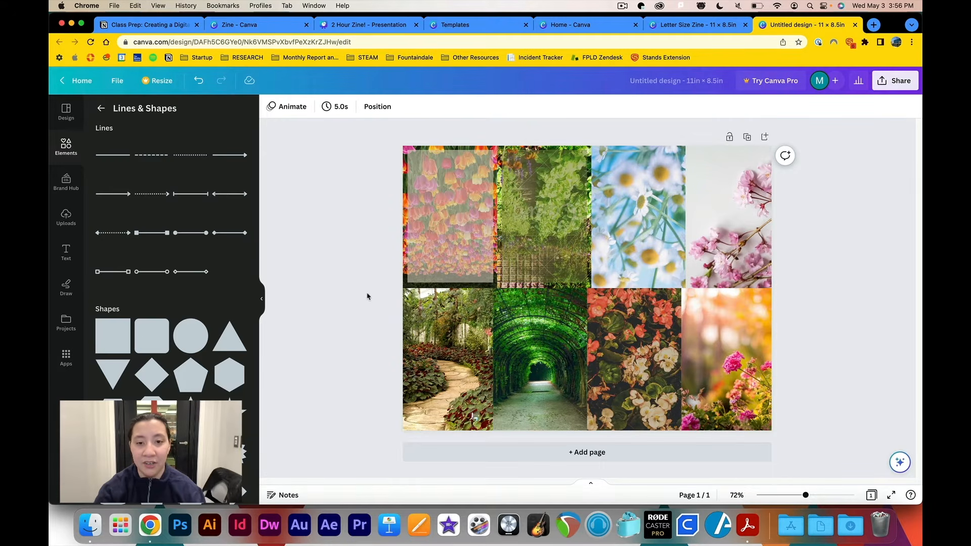
{"action": "double_click", "coordinate": [472, 253]}
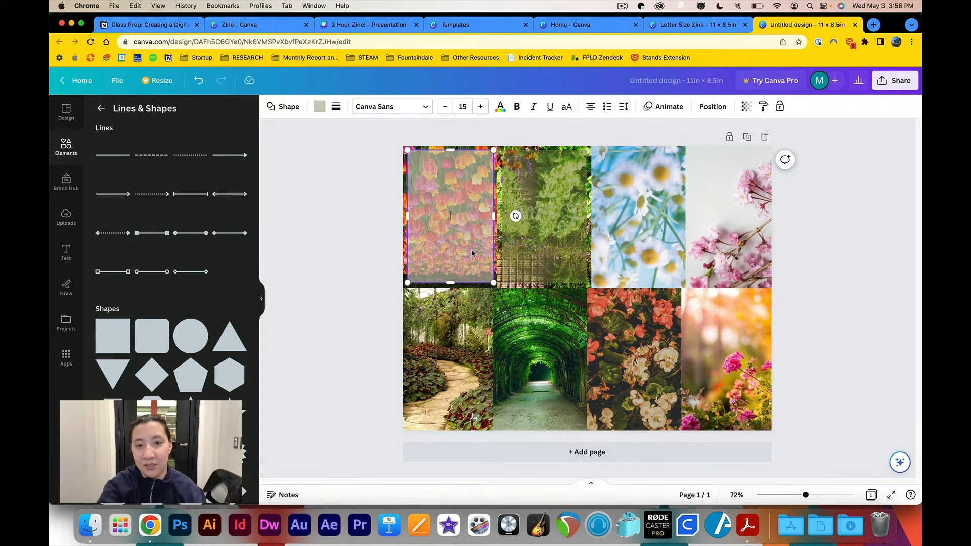
{"action": "left_click_drag", "start_coordinate": [458, 240], "coordinate": [457, 239]}
{"action": "left_click", "coordinate": [405, 244]}
{"action": "left_click", "coordinate": [389, 244]}
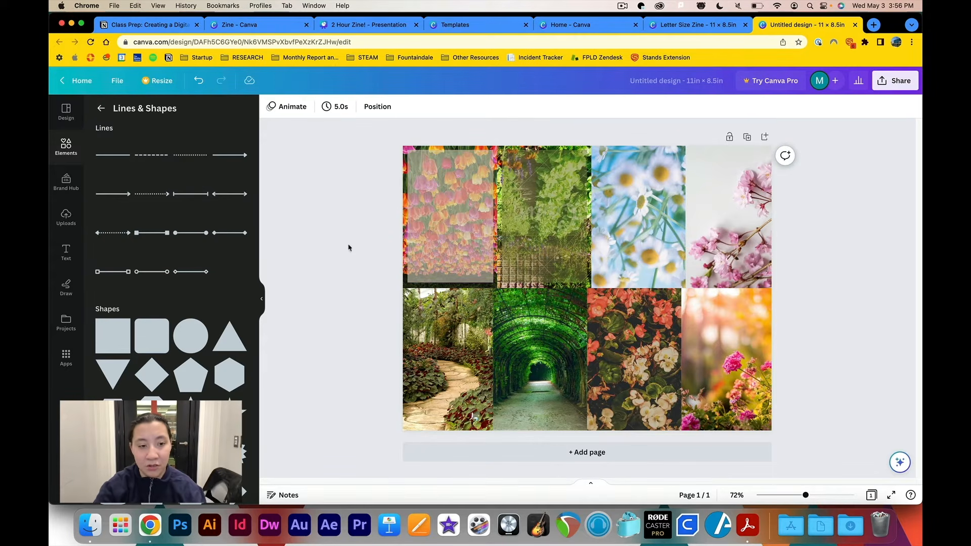
Duplicate the olive green rectangle and position the copy over the daisy photo in the upper row's third panel
{"action": "left_click", "coordinate": [553, 221]}
{"action": "key", "text": "super+c"}
{"action": "key", "text": "super+v"}
{"action": "left_click_drag", "start_coordinate": [549, 221], "coordinate": [635, 214]}
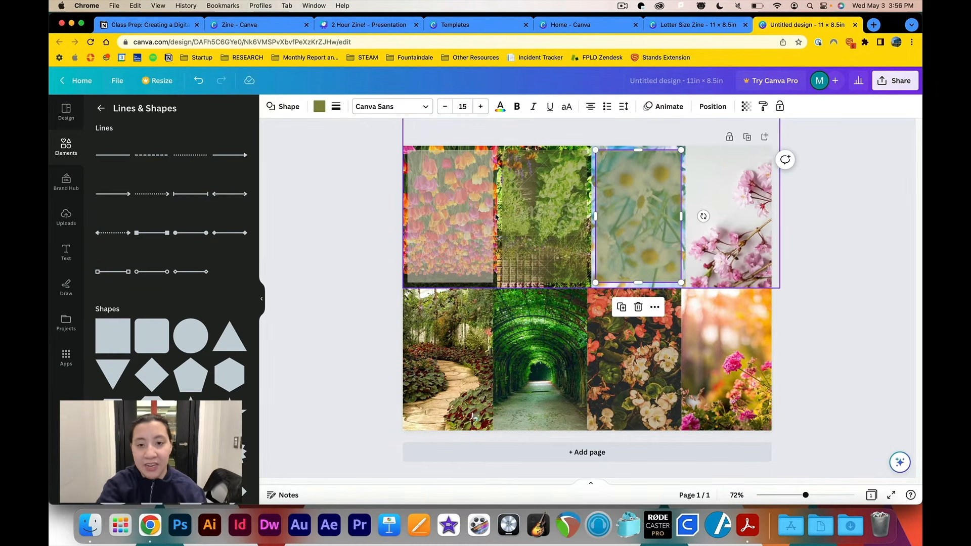
Place copies of the olive green rectangle over the cherry blossom photo and the garden path photo
{"action": "left_click", "coordinate": [511, 219]}
{"action": "left_click_drag", "start_coordinate": [569, 241], "coordinate": [750, 236]}
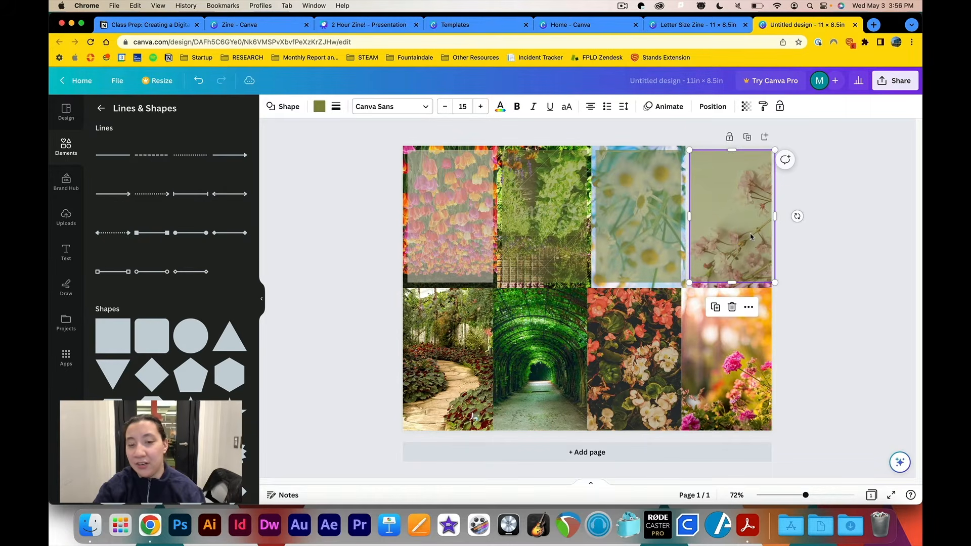
{"action": "key", "text": "super+v"}
{"action": "left_click_drag", "start_coordinate": [563, 239], "coordinate": [463, 376]}
{"action": "left_click", "coordinate": [398, 366]}
Paste the olive green rectangle over the tunnel, begonia and pink flower photos, and nudge the cherry blossom rectangle inside the page edge
{"action": "key", "text": "super+v"}
{"action": "left_click_drag", "start_coordinate": [565, 237], "coordinate": [554, 374]}
{"action": "key", "text": "super+v"}
{"action": "left_click_drag", "start_coordinate": [565, 240], "coordinate": [724, 347]}
{"action": "key", "text": "super+v"}
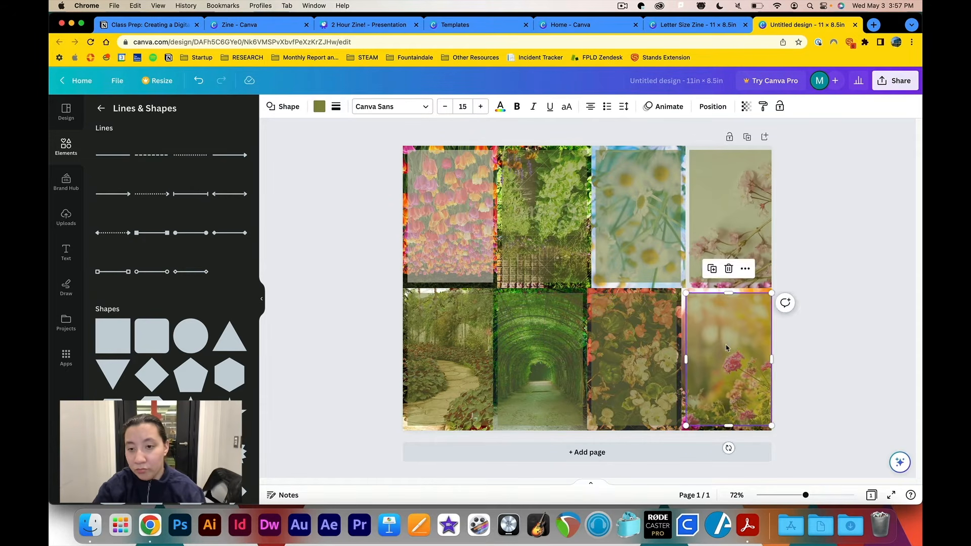
{"action": "left_click_drag", "start_coordinate": [742, 229], "coordinate": [737, 229]}
{"action": "left_click", "coordinate": [813, 221]}
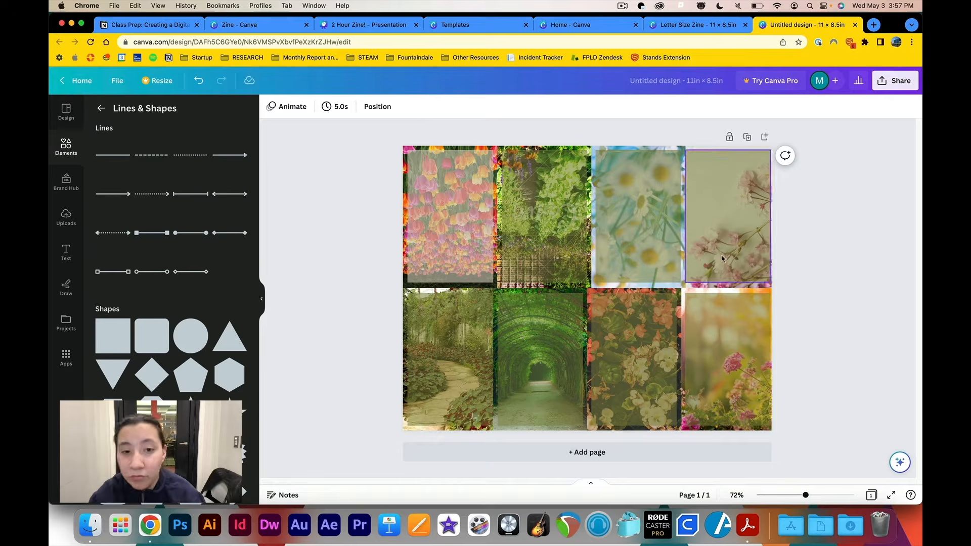
Recolor the daisy rectangle with the begonia photo's terracotta and the cherry blossom rectangle with the garden path photo's dark olive
{"action": "left_click", "coordinate": [639, 205]}
{"action": "left_click", "coordinate": [318, 106]}
{"action": "left_click", "coordinate": [184, 351]}
{"action": "left_click", "coordinate": [729, 218]}
{"action": "left_click", "coordinate": [319, 106]}
{"action": "left_click", "coordinate": [237, 294]}
{"action": "left_click", "coordinate": [210, 323]}
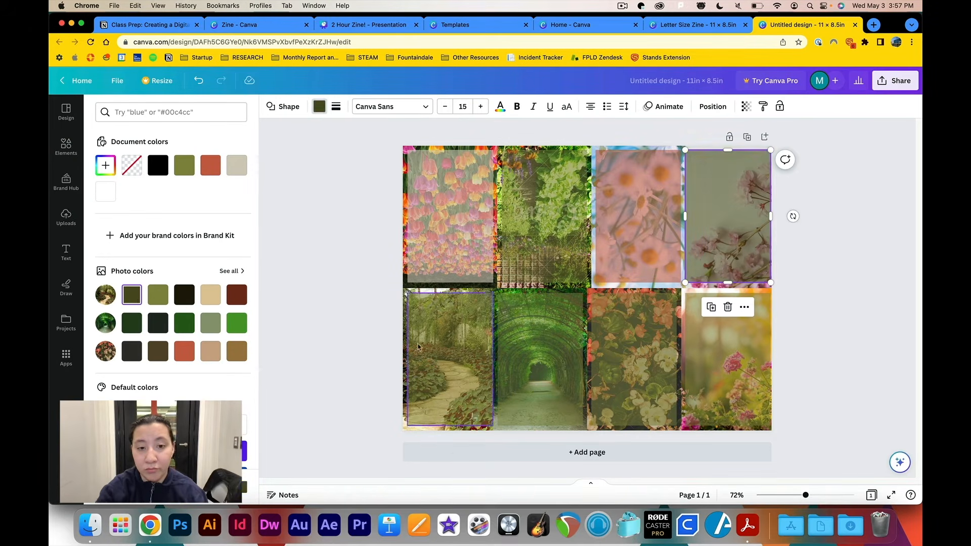
Recolor the lower-row rectangles from the photo colors: terracotta on the path, green on the tunnel, dark green on the begonias, brown on the pink flowers
{"action": "left_click", "coordinate": [450, 354]}
{"action": "left_click", "coordinate": [184, 351]}
{"action": "left_click", "coordinate": [539, 359]}
{"action": "left_click", "coordinate": [184, 323]}
{"action": "left_click", "coordinate": [634, 359]}
{"action": "left_click", "coordinate": [131, 322]}
{"action": "left_click", "coordinate": [727, 359]}
{"action": "left_click", "coordinate": [157, 295]}
{"action": "left_click", "coordinate": [237, 351]}
{"action": "key", "text": "Escape"}
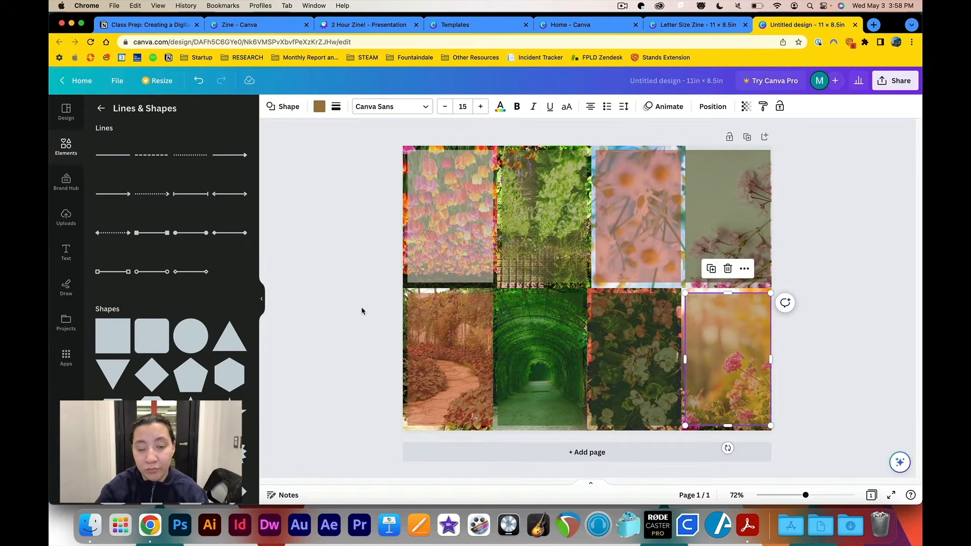
{"action": "left_click", "coordinate": [360, 280]}
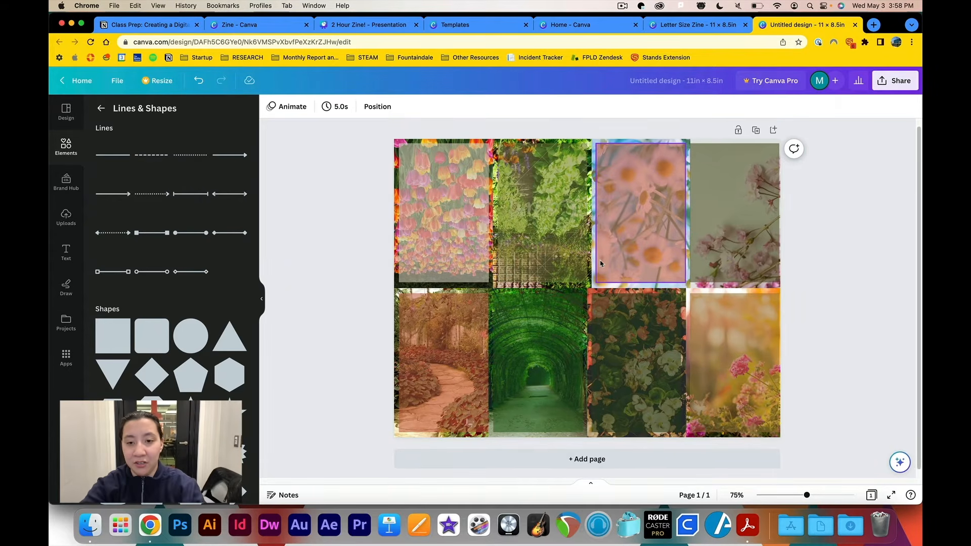
Select all four upper-row rectangles together and shift them slightly within their panels
{"action": "scroll", "coordinate": [600, 263], "scroll_direction": "up", "scroll_amount": 3}
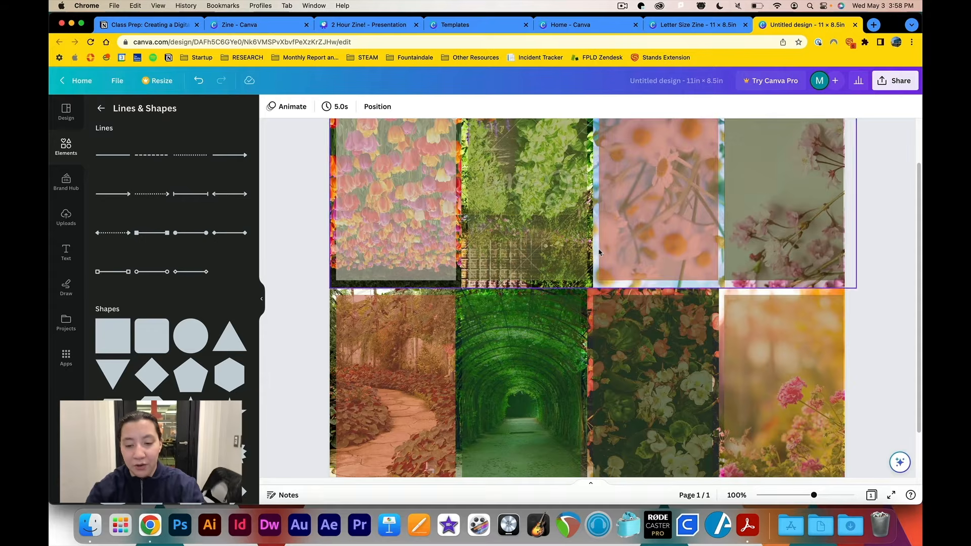
{"action": "scroll", "coordinate": [602, 258], "scroll_direction": "up", "scroll_amount": 2}
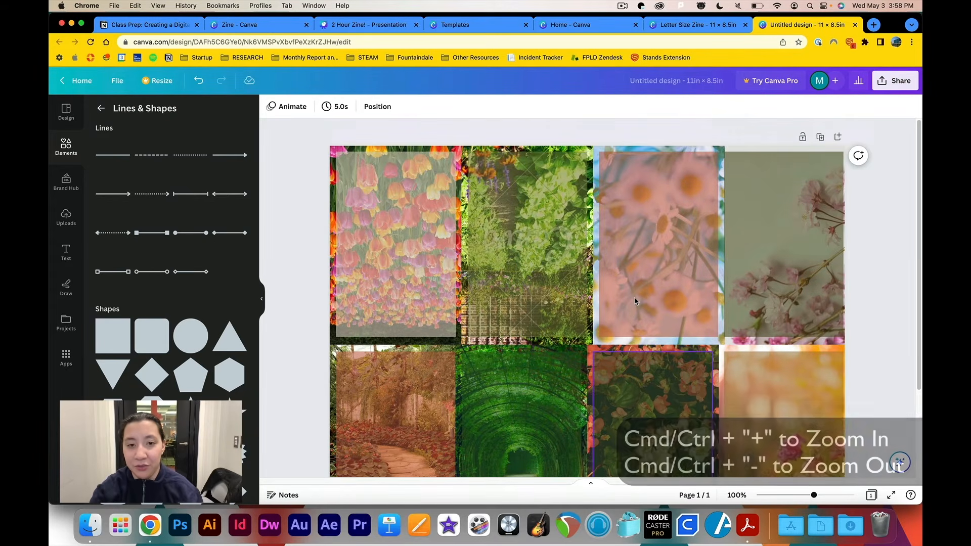
{"action": "left_click", "coordinate": [435, 246]}
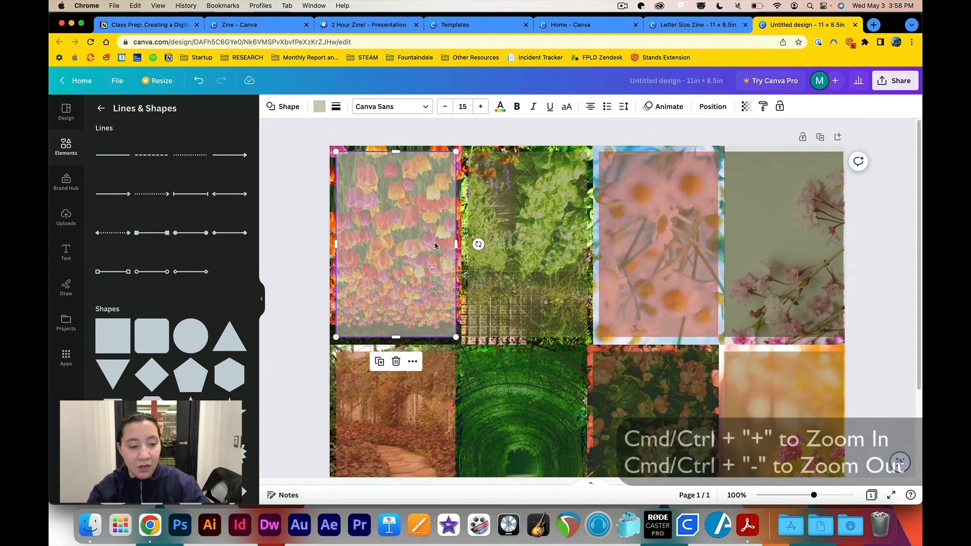
{"action": "left_click", "coordinate": [520, 247], "text": "shift"}
{"action": "left_click", "coordinate": [655, 249], "text": "shift"}
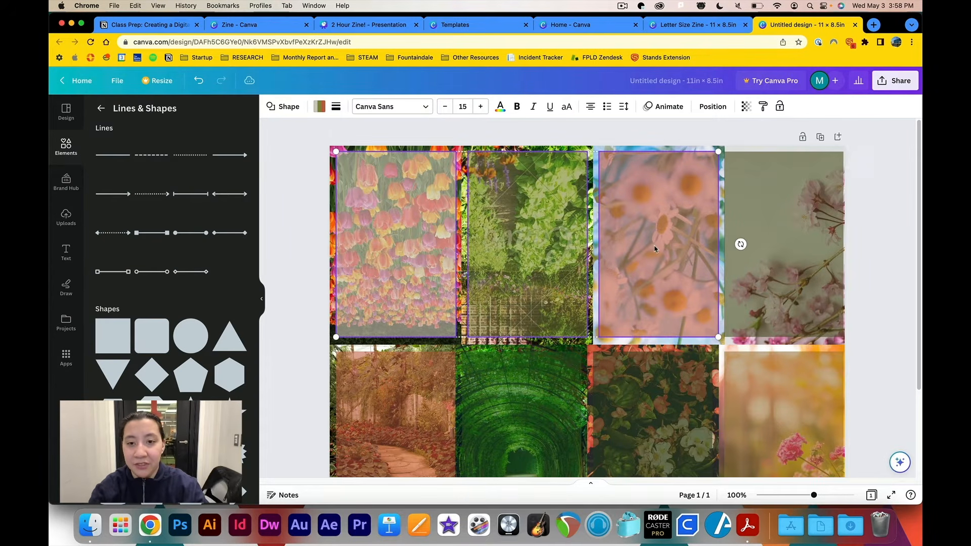
{"action": "left_click", "coordinate": [772, 249], "text": "shift"}
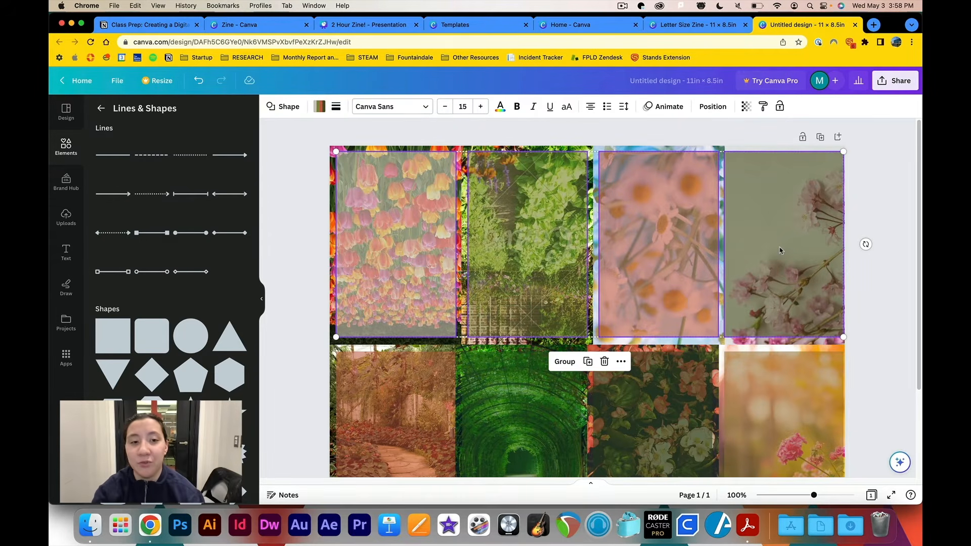
{"action": "left_click_drag", "start_coordinate": [780, 253], "coordinate": [778, 256]}
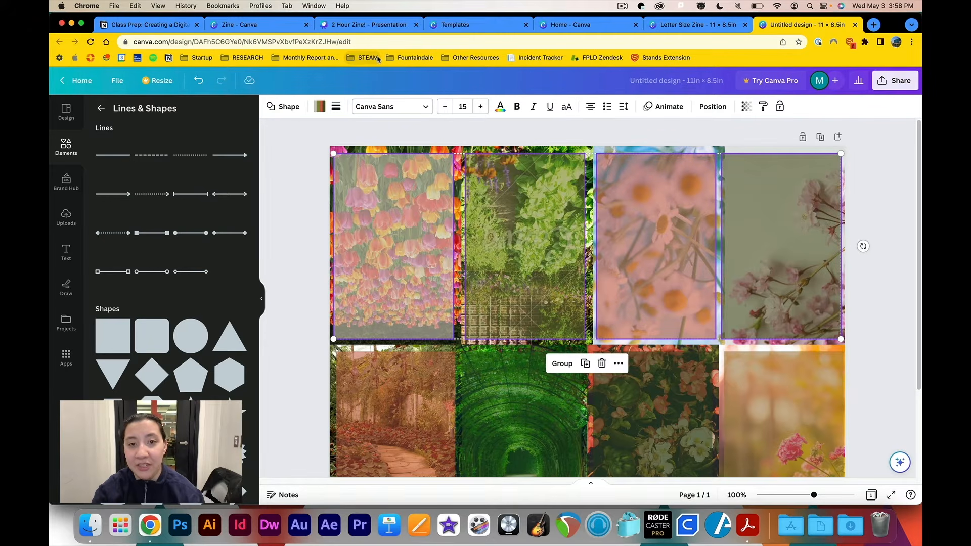
Try center-aligning the four upper-row rectangles, undo it, and space them evenly horizontally instead
{"action": "left_click", "coordinate": [712, 107]}
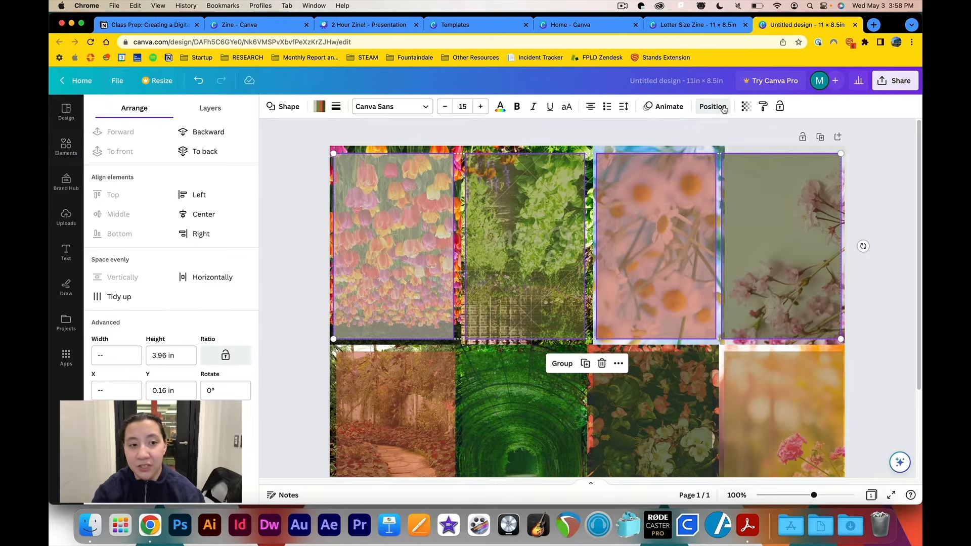
{"action": "left_click", "coordinate": [205, 214]}
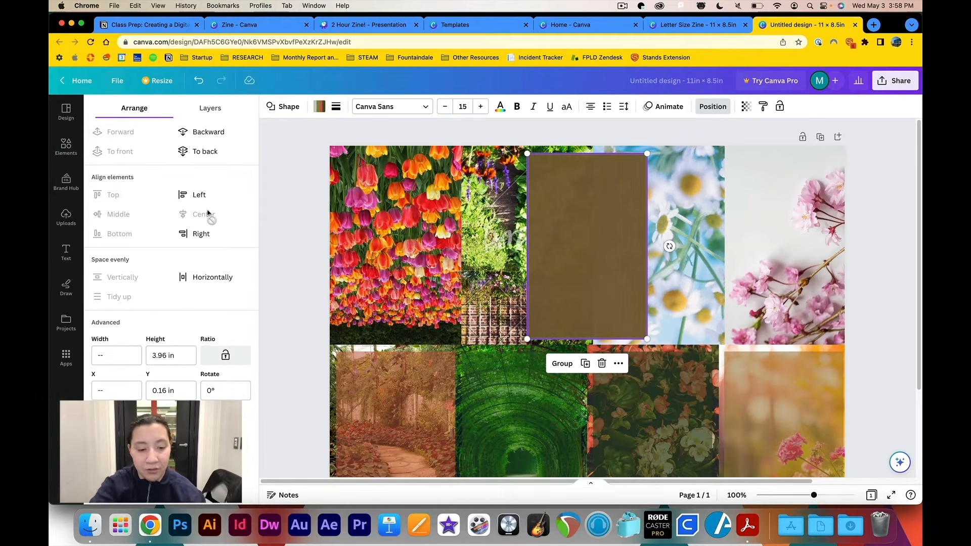
{"action": "key", "text": "super+z"}
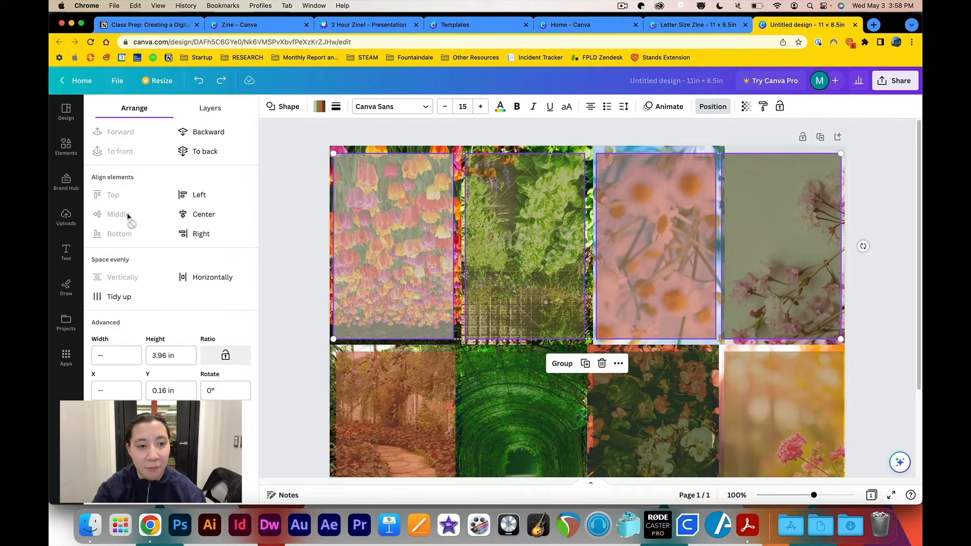
{"action": "left_click", "coordinate": [219, 283]}
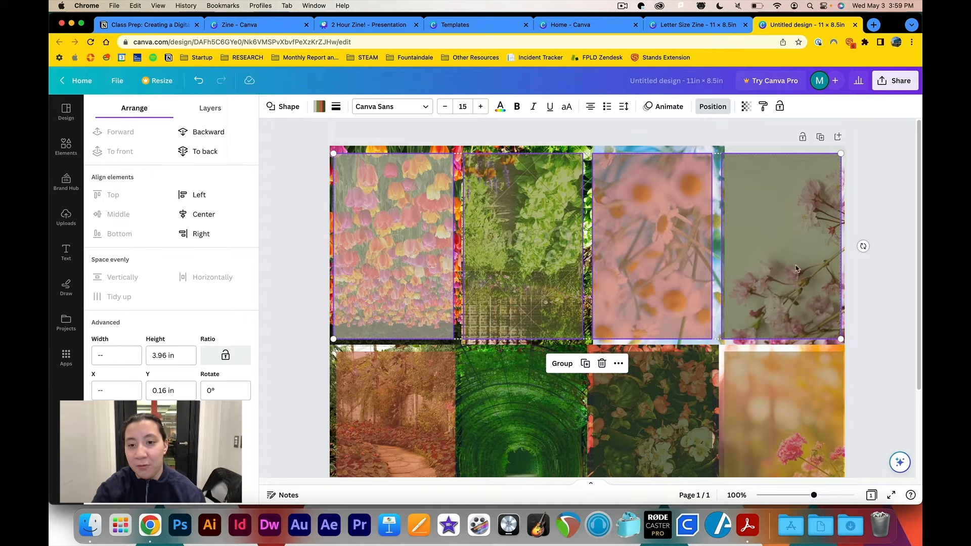
{"action": "left_click", "coordinate": [894, 223]}
{"action": "left_click", "coordinate": [893, 223]}
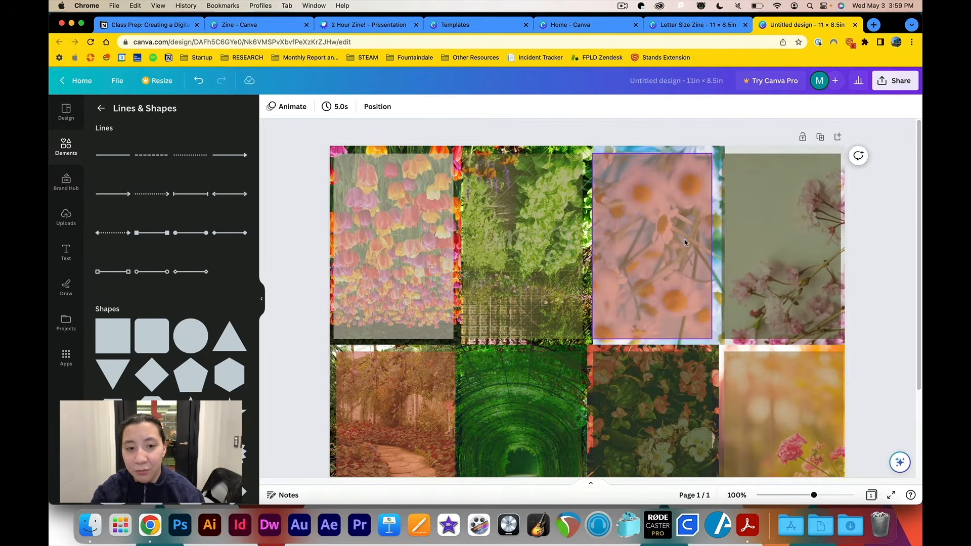
Shrink the dark olive rectangle over the cherry blossom photo slightly and shift it within its panel
{"action": "left_click", "coordinate": [791, 248]}
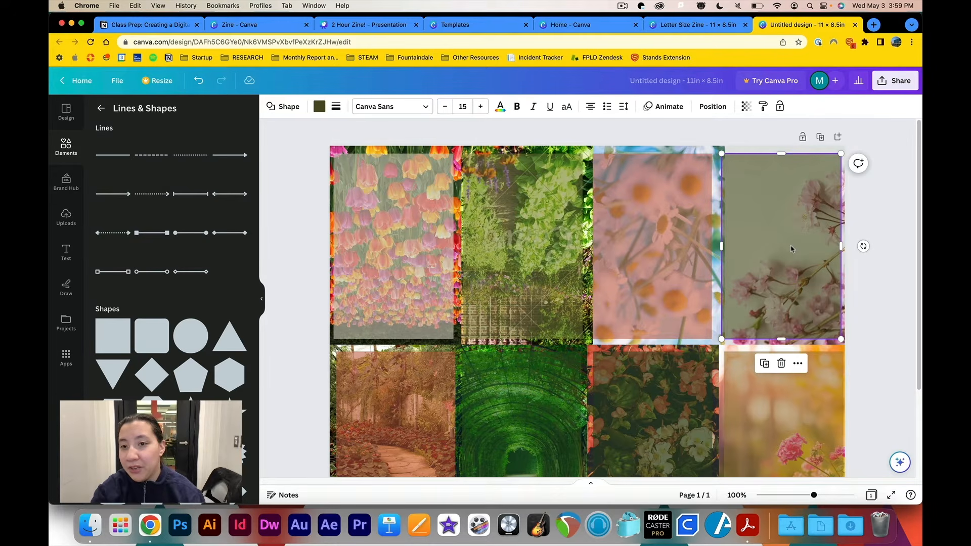
{"action": "left_click_drag", "start_coordinate": [723, 154], "coordinate": [732, 158]}
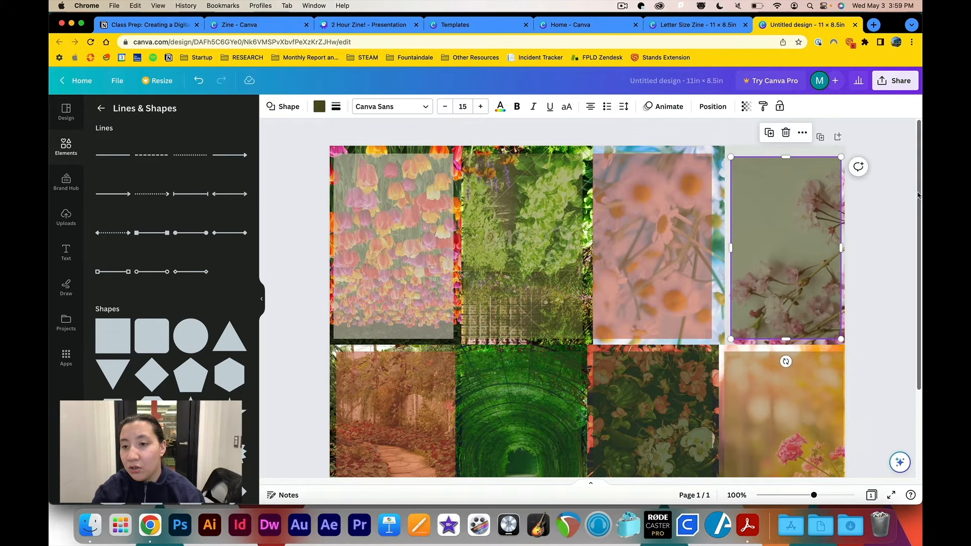
{"action": "left_click", "coordinate": [898, 198]}
{"action": "left_click", "coordinate": [804, 217]}
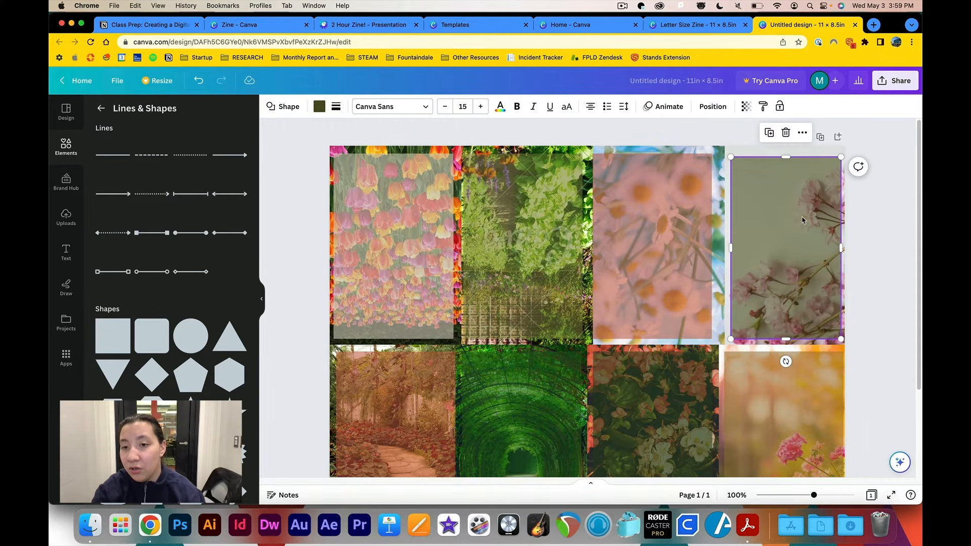
{"action": "left_click", "coordinate": [802, 220]}
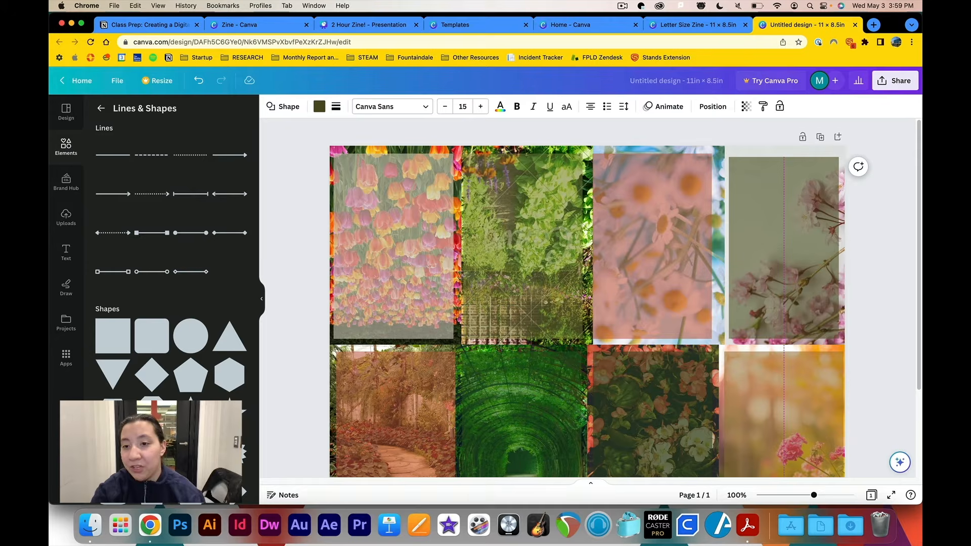
{"action": "left_click_drag", "start_coordinate": [802, 220], "coordinate": [802, 220]}
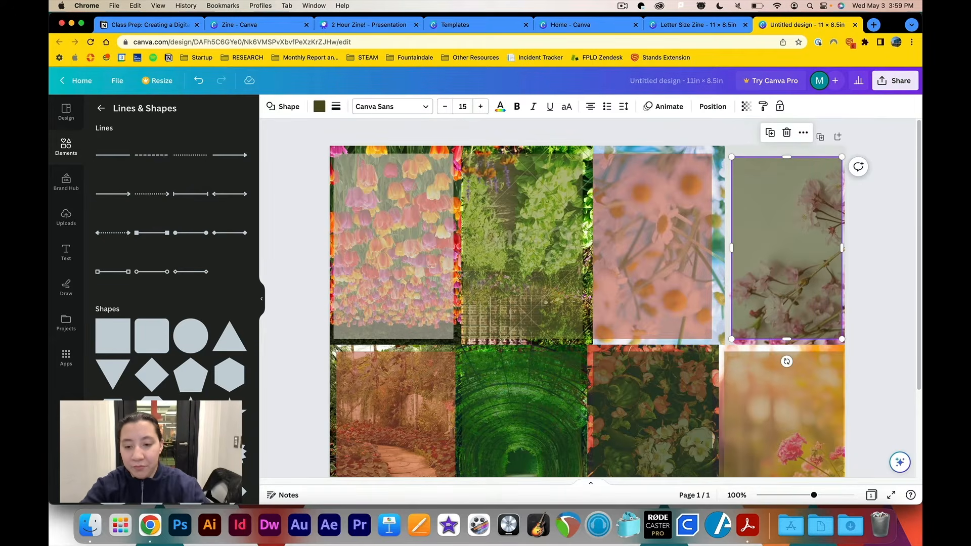
Reposition the cherry blossom rectangle so its upper edge lines up with the neighboring daisy rectangle
{"action": "key", "text": "super+equal"}
{"action": "key", "text": "super+equal"}
{"action": "scroll", "coordinate": [587, 299], "scroll_direction": "right", "scroll_amount": 4}
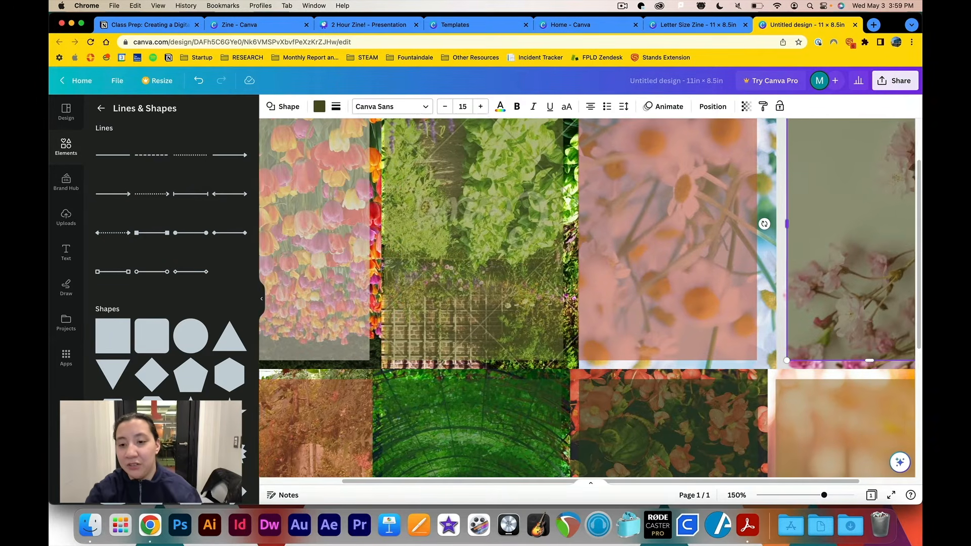
{"action": "scroll", "coordinate": [590, 297], "scroll_direction": "up", "scroll_amount": 3}
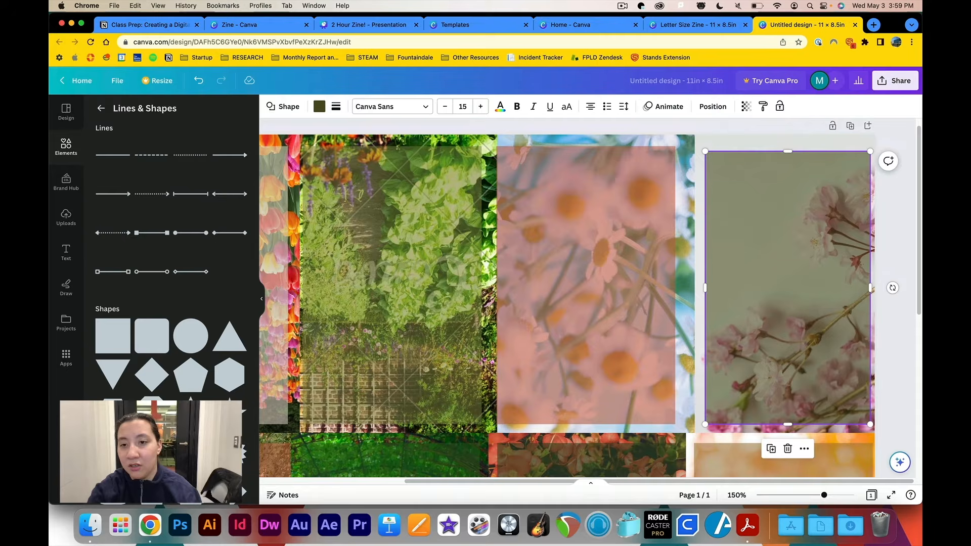
{"action": "scroll", "coordinate": [788, 263], "scroll_direction": "left", "scroll_amount": 2}
{"action": "mouse_move", "coordinate": [787, 263]}
{"action": "left_mouse_down"}
{"action": "mouse_move", "coordinate": [805, 260]}
{"action": "mouse_move", "coordinate": [799, 254]}
{"action": "left_mouse_up"}
Nudge the rectangles over the daisy, vegetable beds and tulip photos to center them in their panels
{"action": "left_click", "coordinate": [649, 257]}
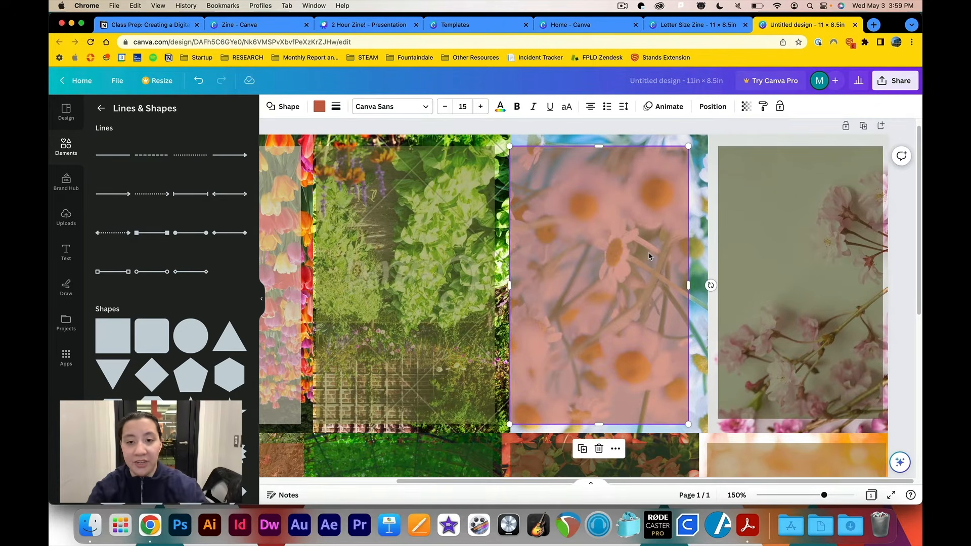
{"action": "left_click_drag", "start_coordinate": [650, 255], "coordinate": [656, 254]}
{"action": "scroll", "coordinate": [648, 255], "scroll_direction": "left", "scroll_amount": 5}
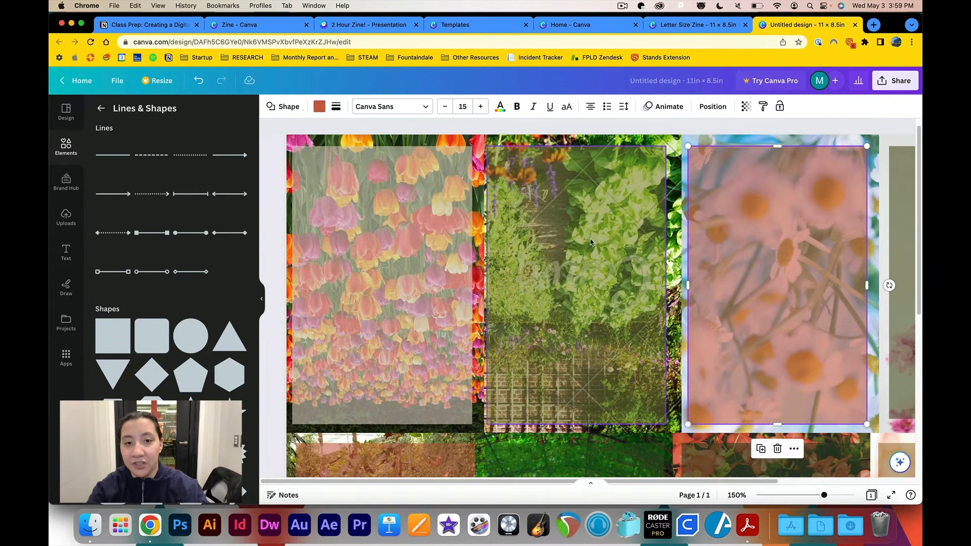
{"action": "left_click_drag", "start_coordinate": [591, 242], "coordinate": [596, 240]}
{"action": "left_click", "coordinate": [394, 261]}
{"action": "left_click_drag", "start_coordinate": [394, 260], "coordinate": [395, 259]}
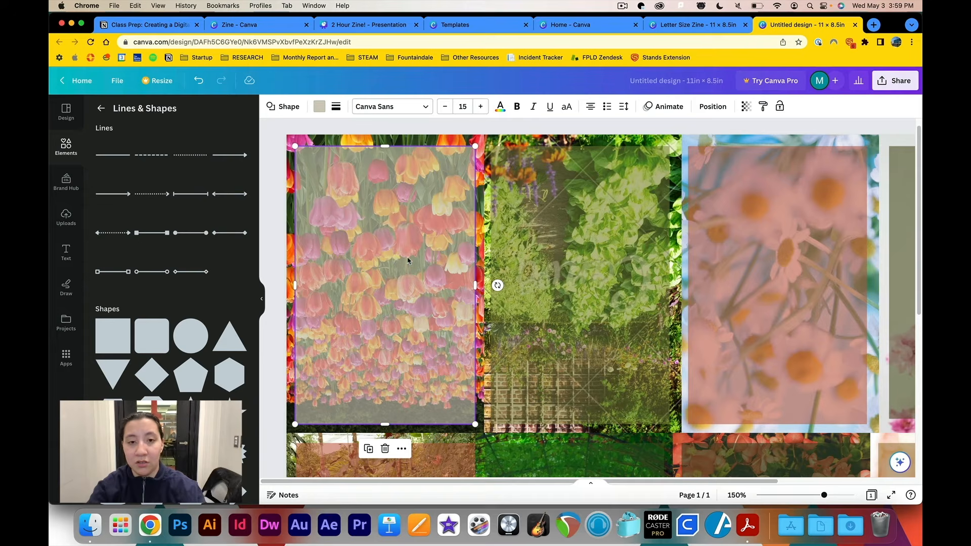
Shrink the rectangles over the garden path and green tunnel photos slightly to leave a border inside each panel
{"action": "scroll", "coordinate": [408, 260], "scroll_direction": "down", "scroll_amount": 5}
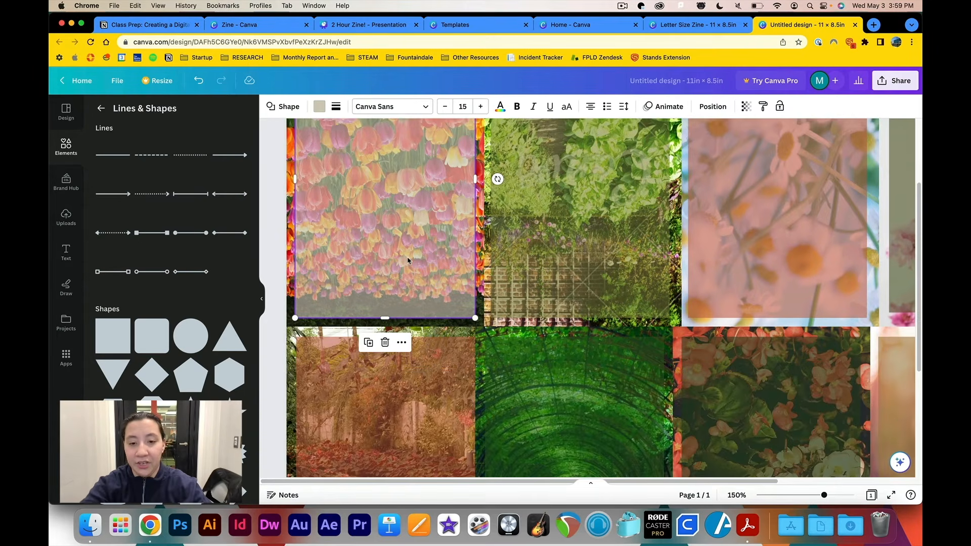
{"action": "scroll", "coordinate": [408, 261], "scroll_direction": "down", "scroll_amount": 5}
{"action": "scroll", "coordinate": [407, 260], "scroll_direction": "down", "scroll_amount": 4}
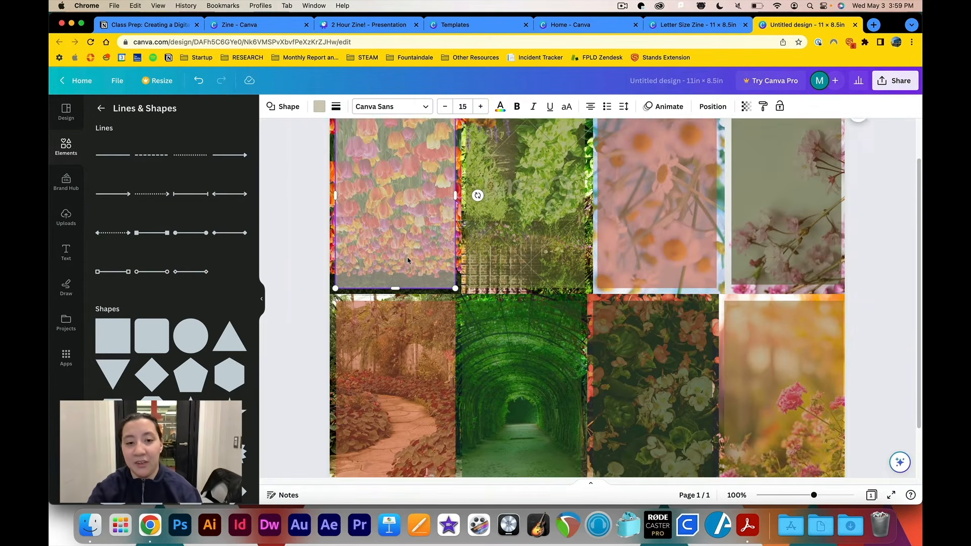
{"action": "left_click", "coordinate": [409, 298]}
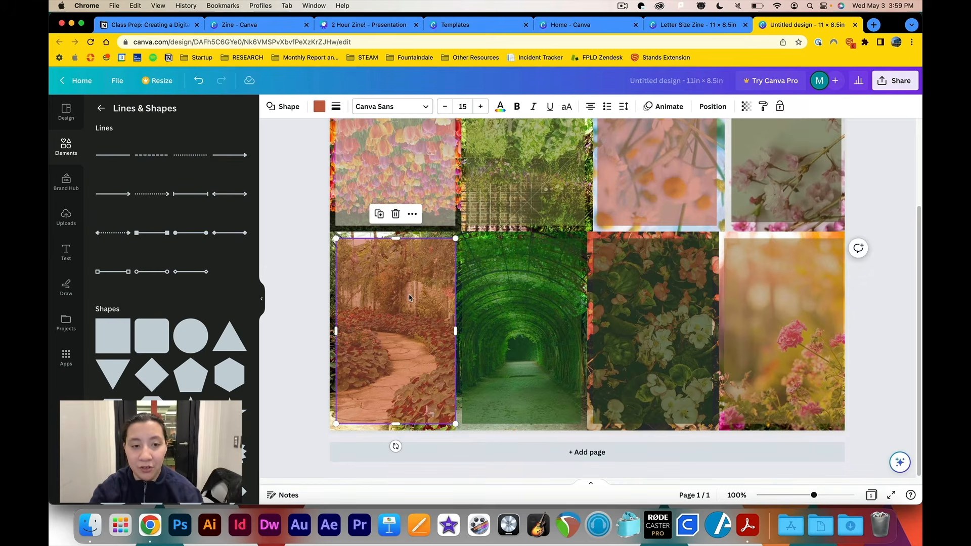
{"action": "scroll", "coordinate": [409, 297], "scroll_direction": "up", "scroll_amount": 3}
{"action": "left_click", "coordinate": [525, 252]}
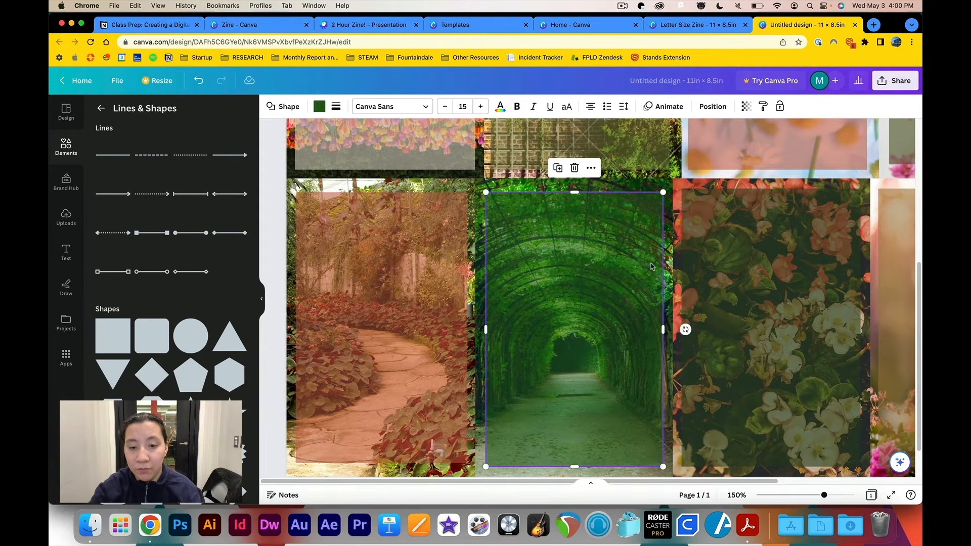
Shrink the orange-brown rectangle over the sunlit pink flower photo slightly and shift it to leave a border within its panel
{"action": "left_click", "coordinate": [753, 262]}
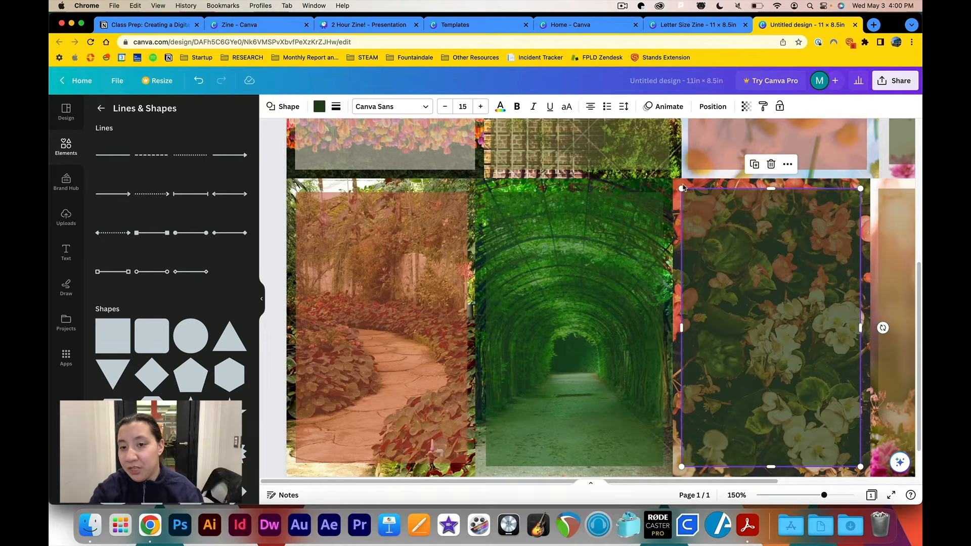
{"action": "scroll", "coordinate": [712, 261], "scroll_direction": "right", "scroll_amount": 5}
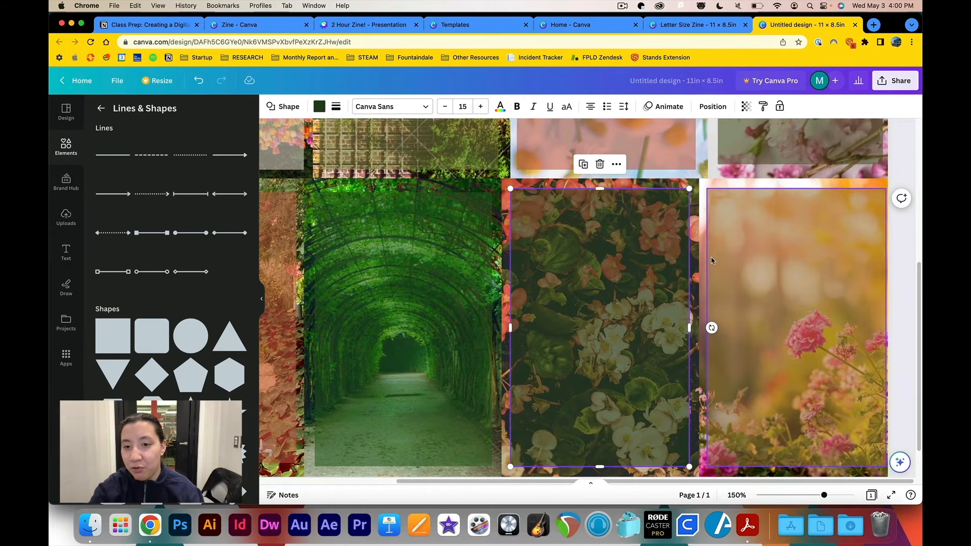
{"action": "left_click", "coordinate": [737, 256]}
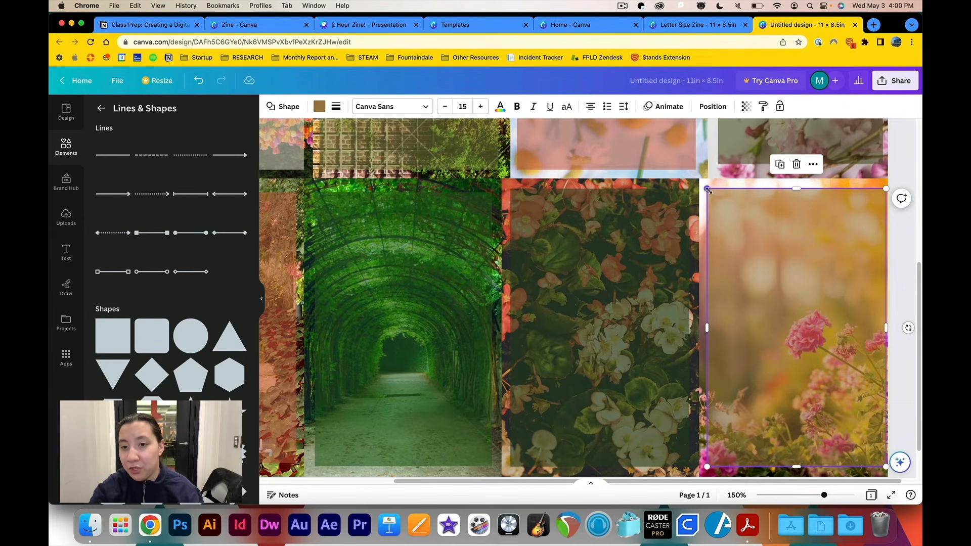
{"action": "left_click_drag", "start_coordinate": [707, 190], "coordinate": [709, 192]}
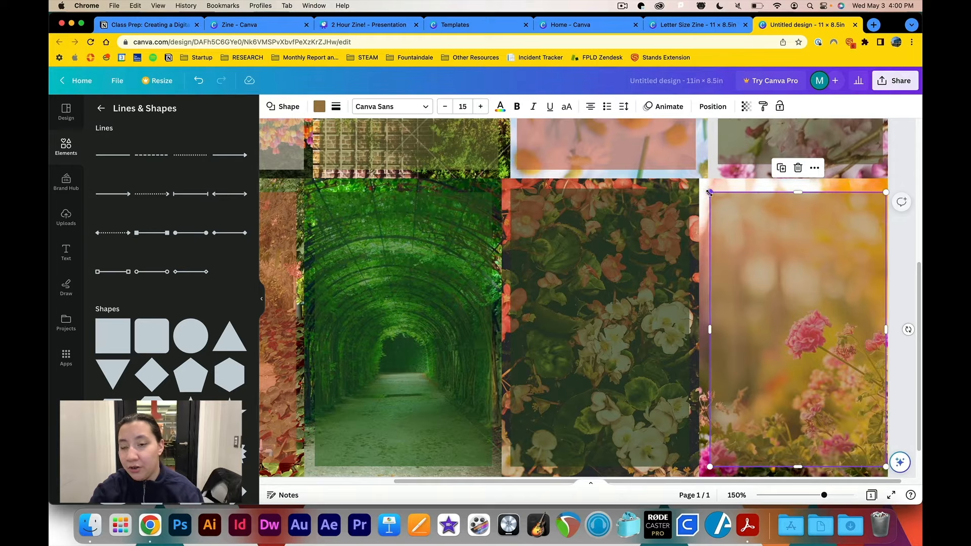
{"action": "left_click_drag", "start_coordinate": [767, 248], "coordinate": [763, 245]}
{"action": "left_click", "coordinate": [910, 244]}
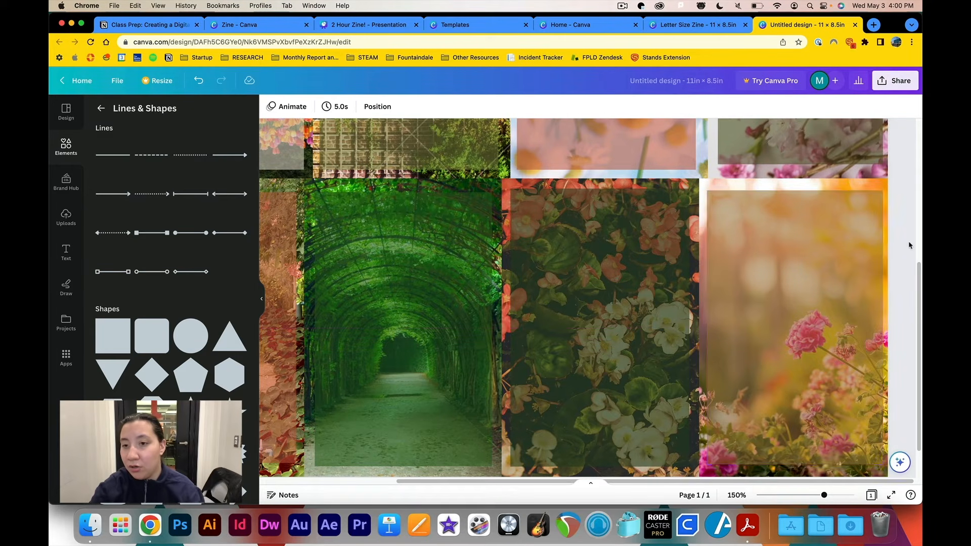
Check the numbered, upside-down panel layout in the Letter Size Zine design and return to the garden zine
{"action": "scroll", "coordinate": [809, 233], "scroll_direction": "left", "scroll_amount": 5}
{"action": "scroll", "coordinate": [810, 234], "scroll_direction": "down", "scroll_amount": 3}
{"action": "scroll", "coordinate": [810, 234], "scroll_direction": "down", "scroll_amount": 3}
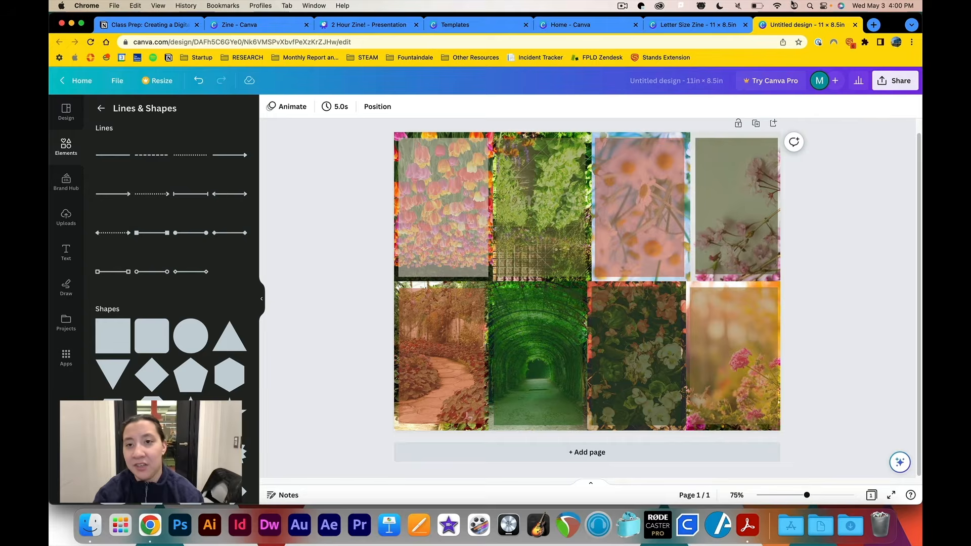
{"action": "left_click", "coordinate": [707, 25]}
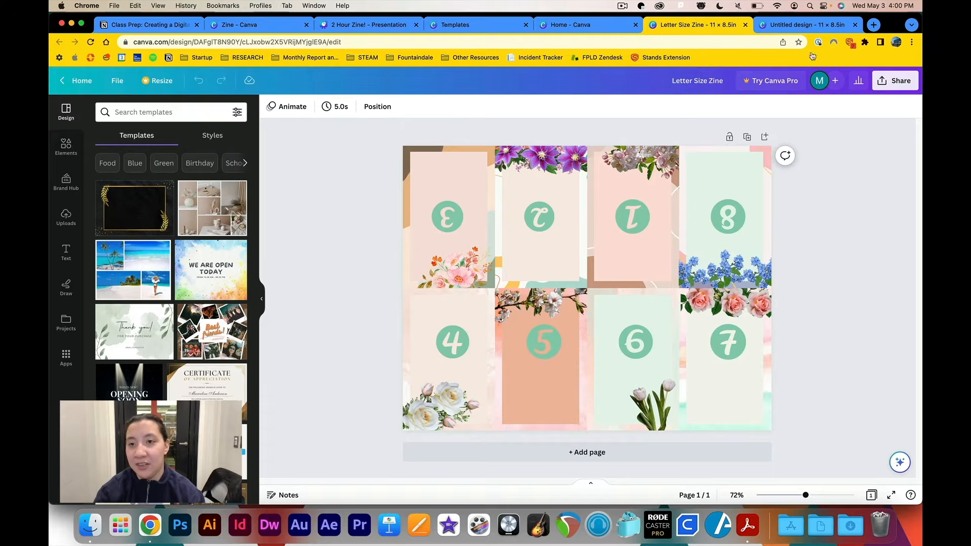
{"action": "left_click", "coordinate": [805, 29]}
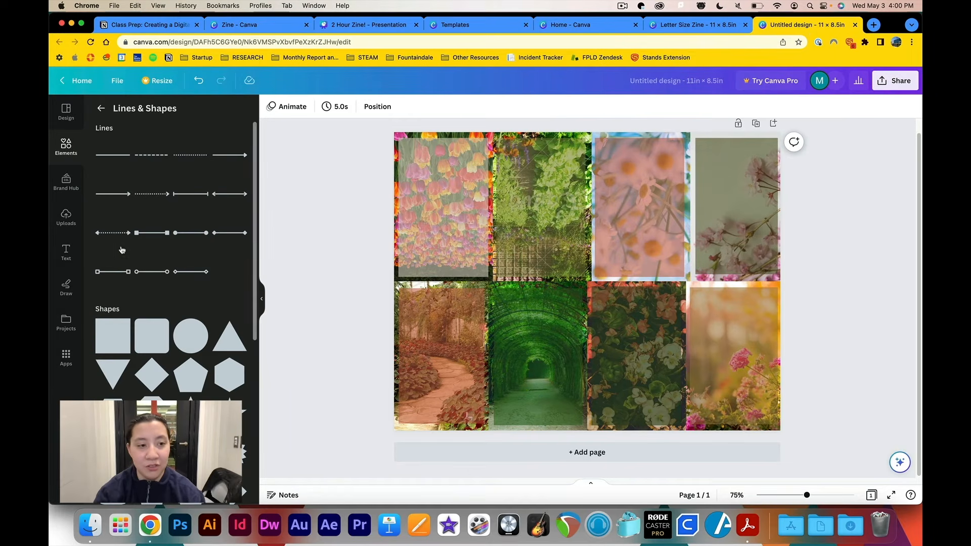
Add body text reading "Tulips", enlarge it to size 27.3 and place it upside down near the tulip panel's lower edge
{"action": "left_click", "coordinate": [66, 251]}
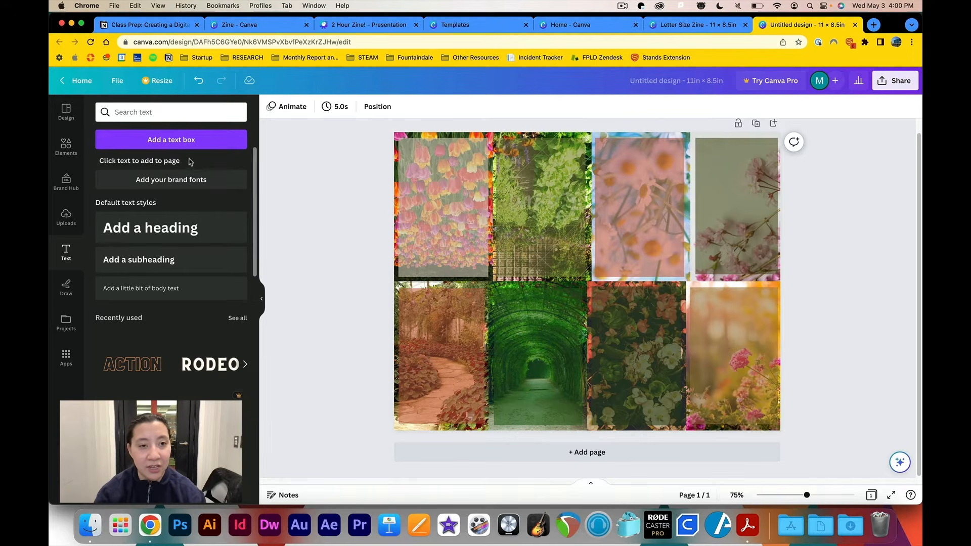
{"action": "left_click", "coordinate": [172, 183]}
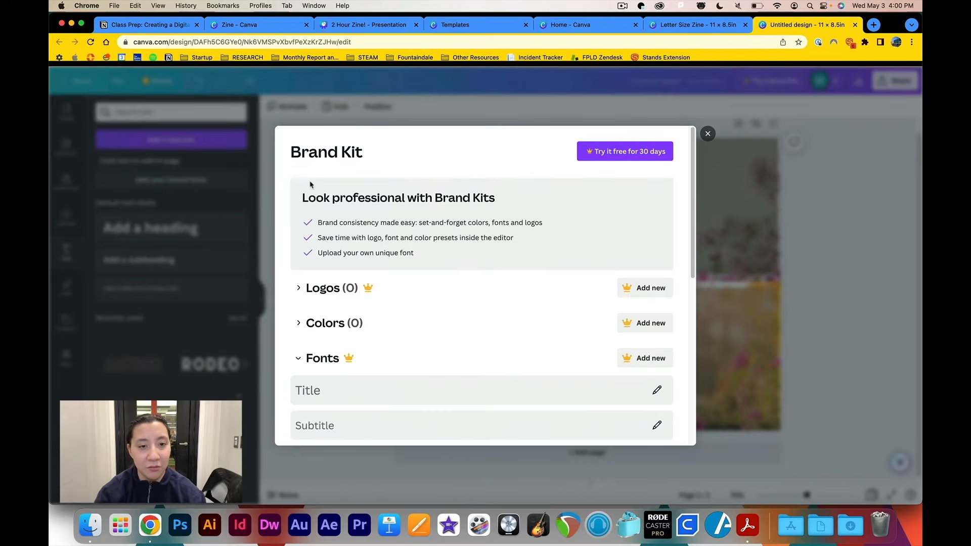
{"action": "left_click", "coordinate": [707, 133]}
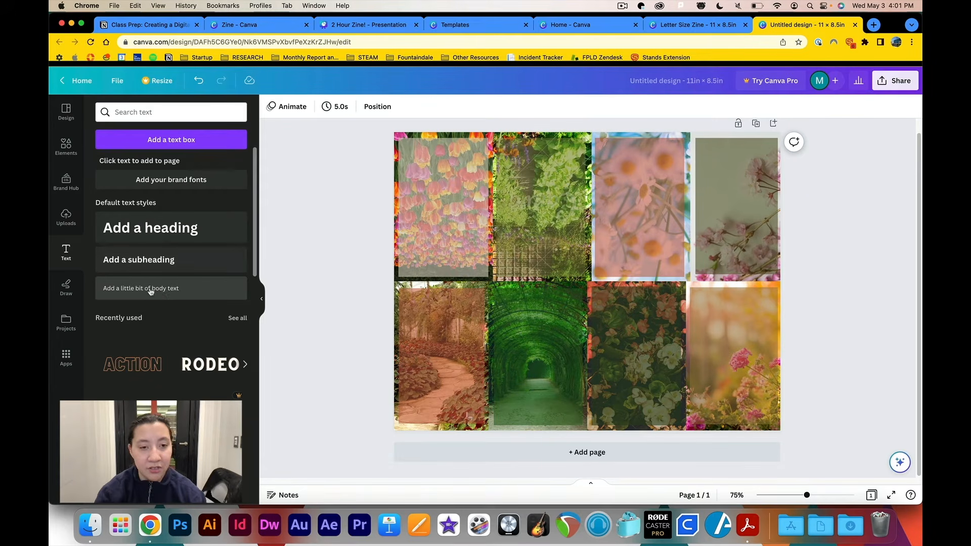
{"action": "left_click", "coordinate": [177, 288]}
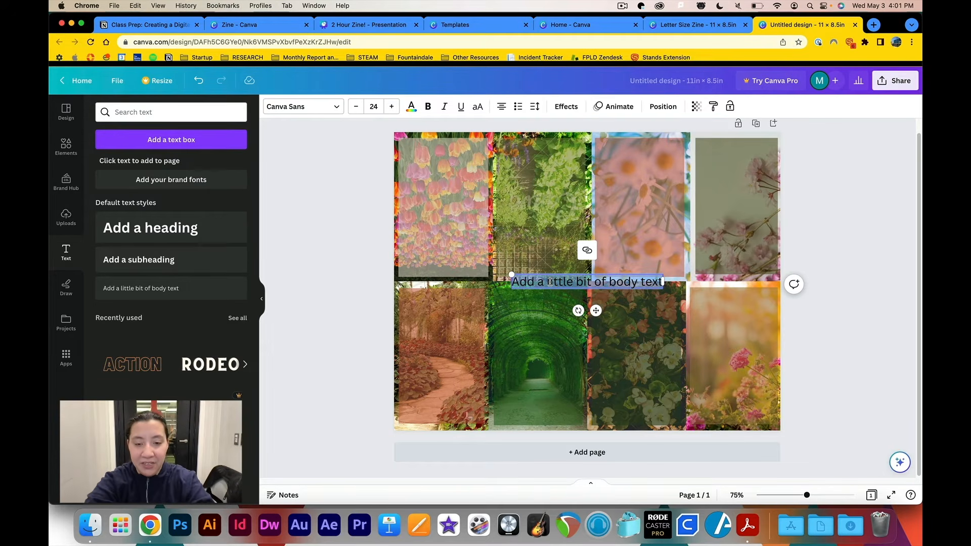
{"action": "key", "text": "BackSpace"}
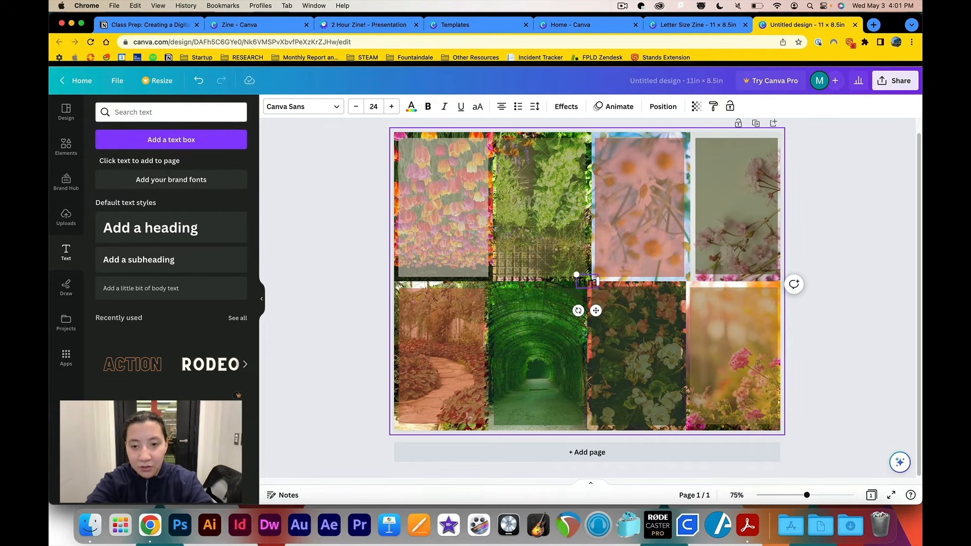
{"action": "type", "text": "Tulips"}
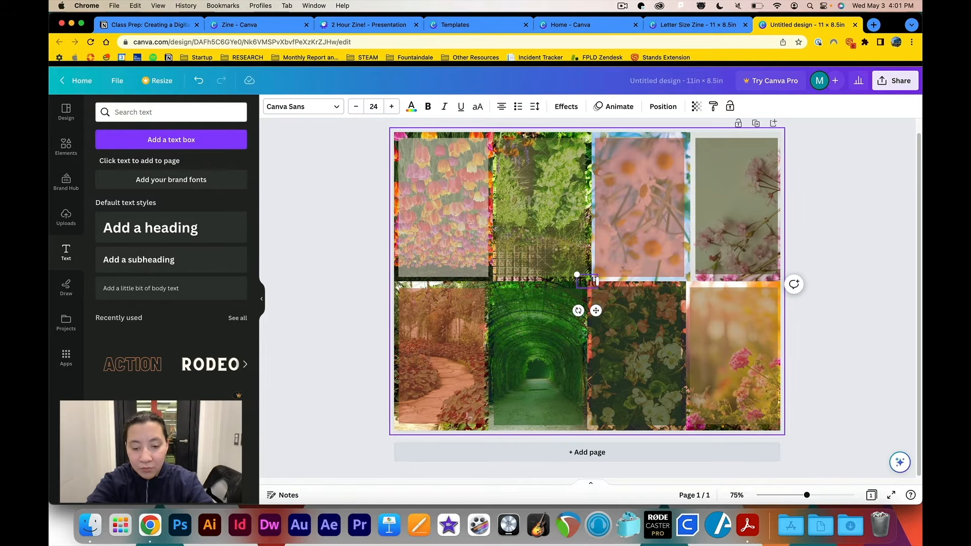
{"action": "left_click_drag", "start_coordinate": [586, 282], "coordinate": [402, 164]}
{"action": "left_click_drag", "start_coordinate": [424, 162], "coordinate": [438, 258]}
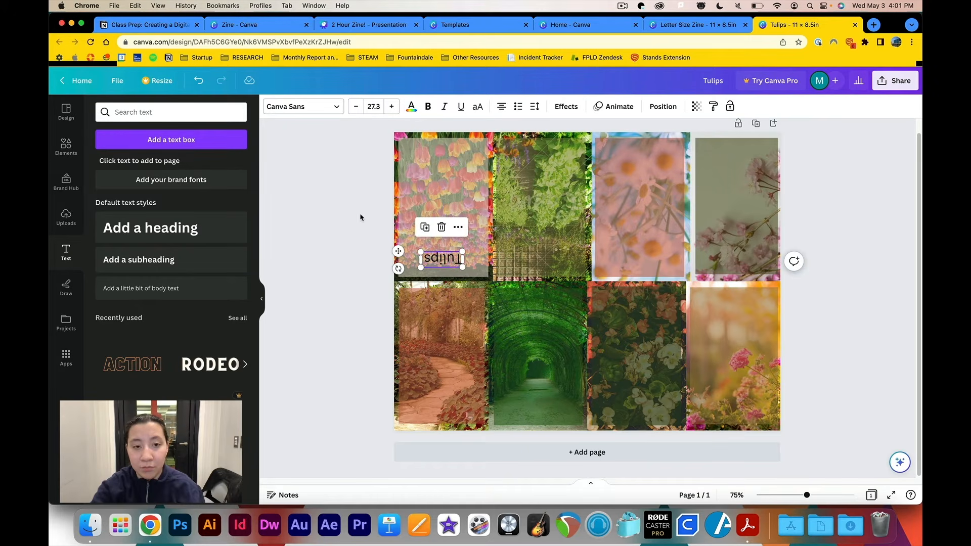
{"action": "left_click", "coordinate": [352, 187]}
Insert the pink script "Sweet" text style and replace its wording with "Garden Gems"
{"action": "left_click", "coordinate": [236, 317]}
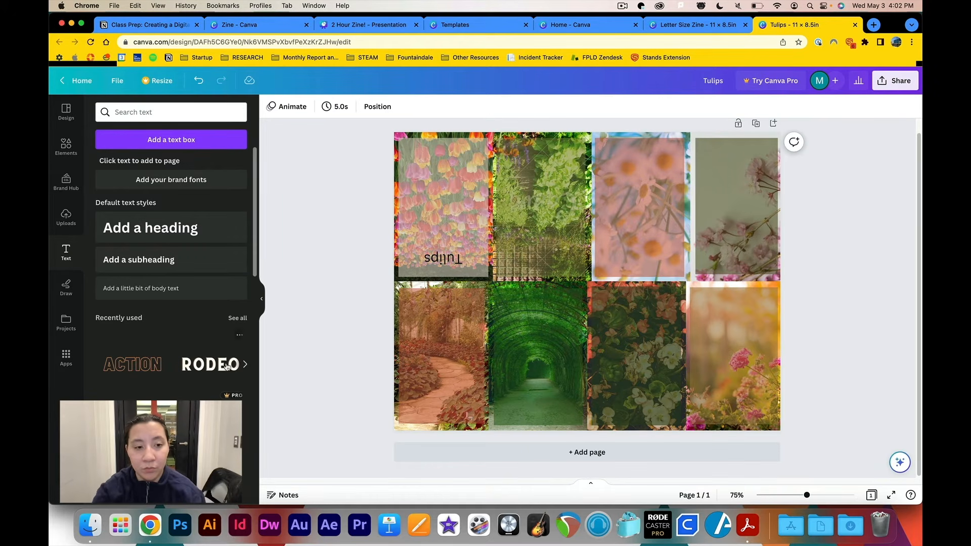
{"action": "scroll", "coordinate": [207, 357], "scroll_direction": "down", "scroll_amount": 2}
{"action": "scroll", "coordinate": [207, 358], "scroll_direction": "down", "scroll_amount": 1}
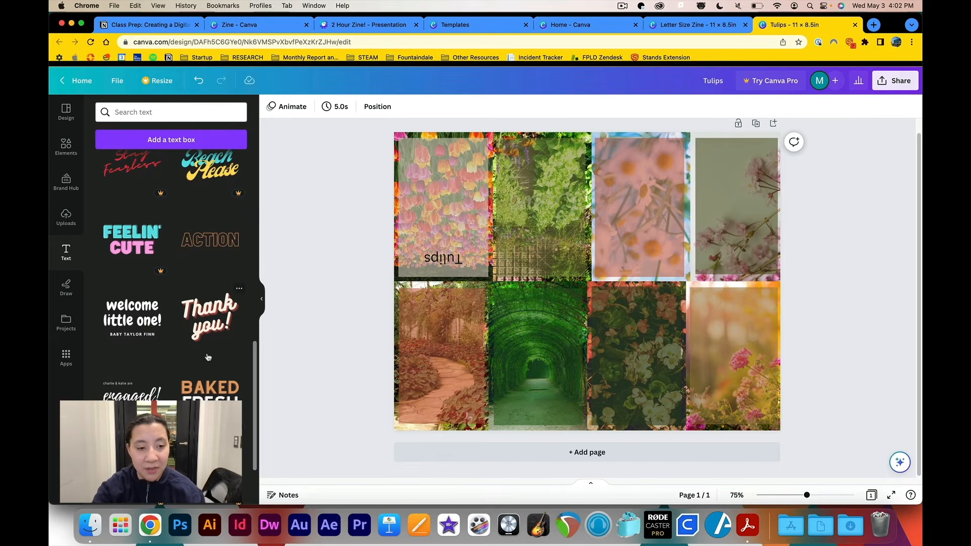
{"action": "scroll", "coordinate": [181, 294], "scroll_direction": "down", "scroll_amount": 2}
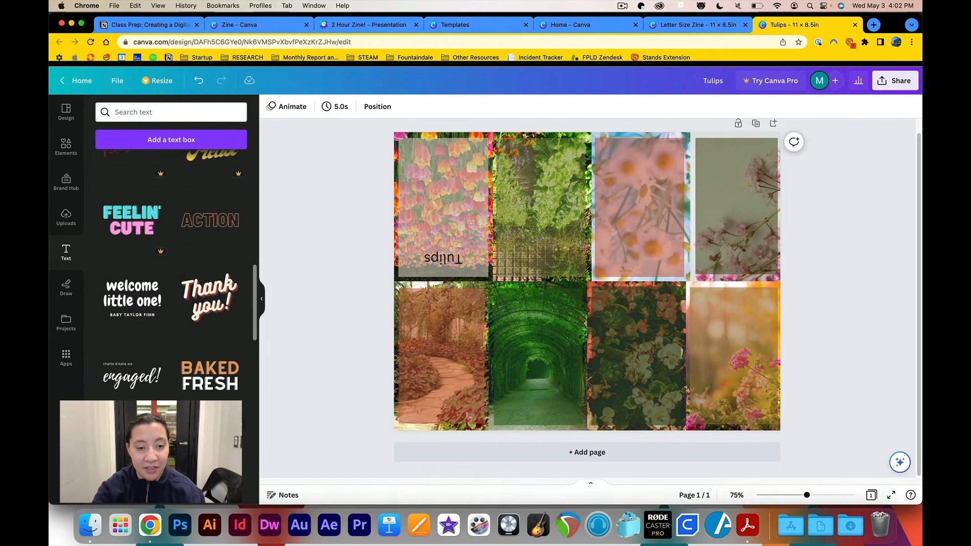
{"action": "scroll", "coordinate": [172, 273], "scroll_direction": "down", "scroll_amount": 5}
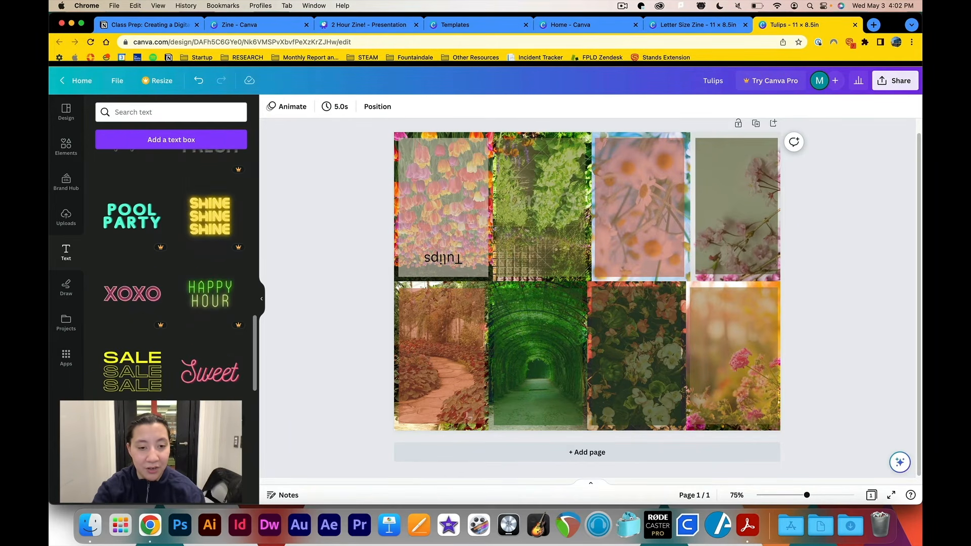
{"action": "left_click", "coordinate": [214, 378]}
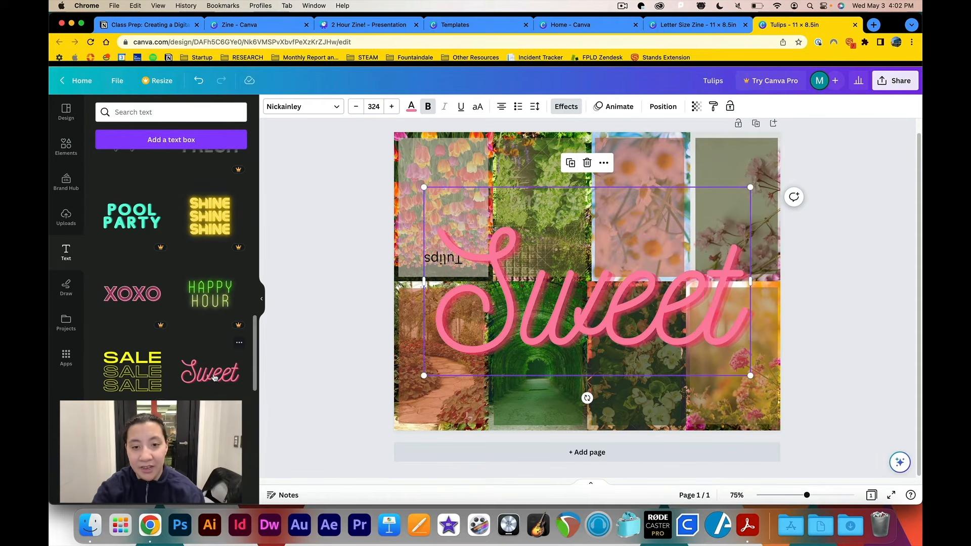
{"action": "left_click", "coordinate": [583, 301]}
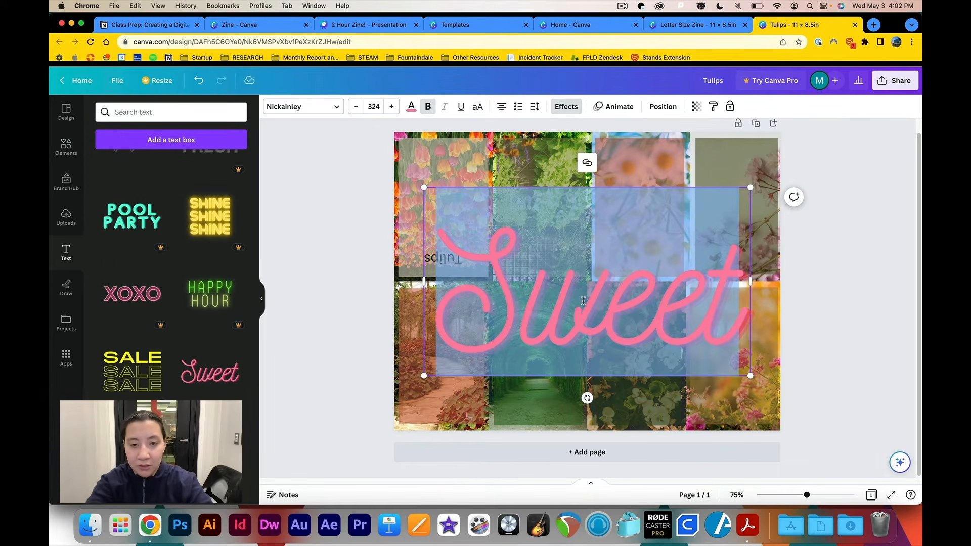
{"action": "type", "text": "Garden Gems"}
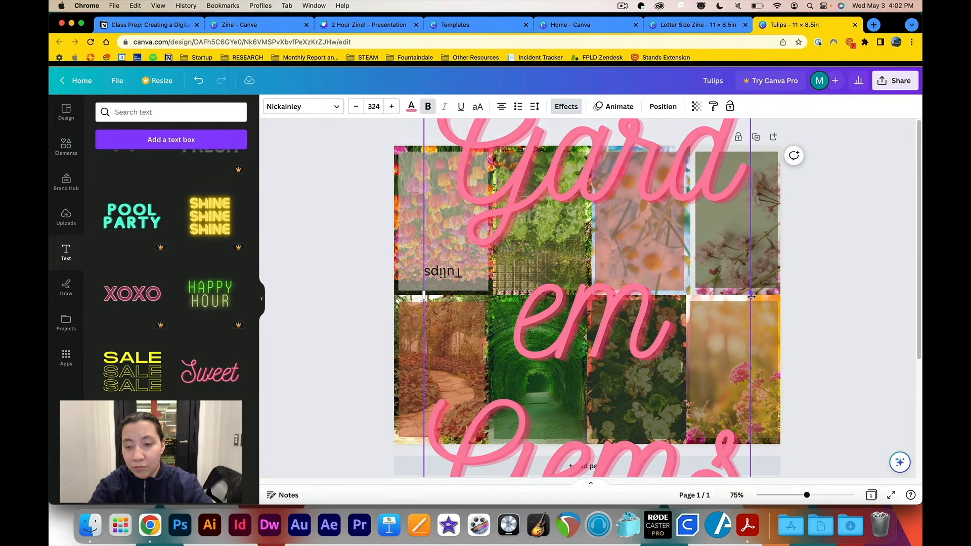
Fit "Garden Gems" on two lines, scale it down and place it upside down in the lower half of the vegetable bed panel
{"action": "left_click_drag", "start_coordinate": [751, 295], "coordinate": [915, 299]}
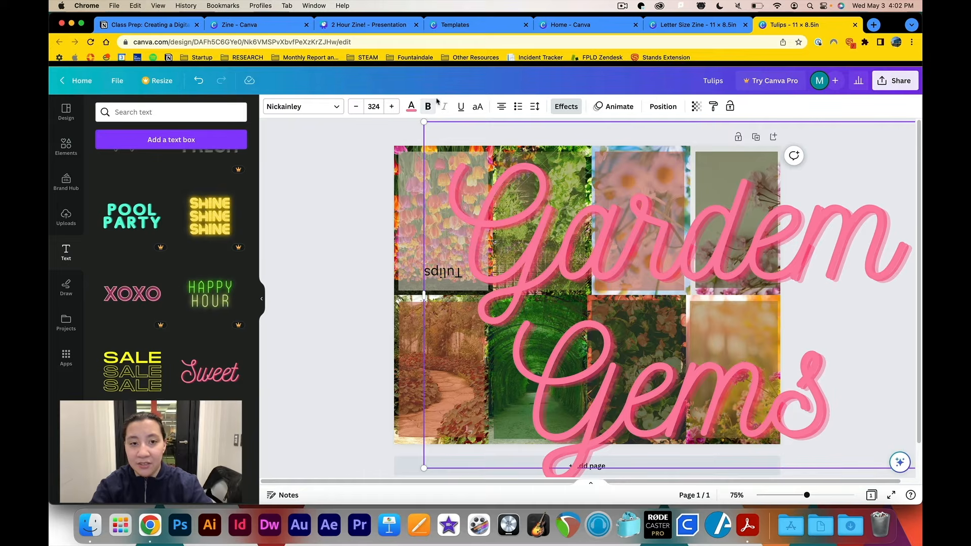
{"action": "left_click_drag", "start_coordinate": [420, 125], "coordinate": [726, 344]}
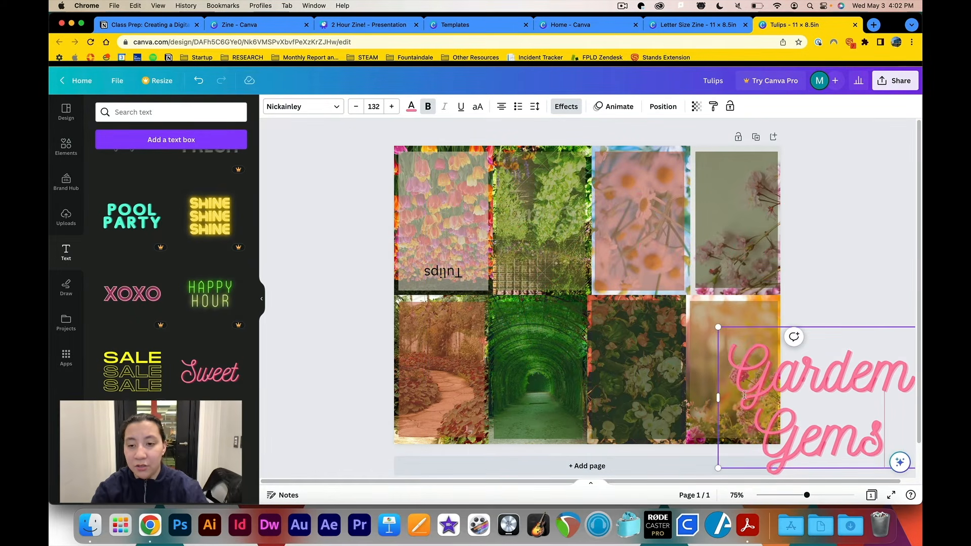
{"action": "left_click", "coordinate": [797, 479]}
{"action": "left_click_drag", "start_coordinate": [770, 424], "coordinate": [492, 257]}
{"action": "left_click_drag", "start_coordinate": [440, 160], "coordinate": [505, 203]}
{"action": "left_click_drag", "start_coordinate": [579, 252], "coordinate": [552, 236]}
{"action": "left_click_drag", "start_coordinate": [552, 308], "coordinate": [554, 188]}
{"action": "left_click_drag", "start_coordinate": [626, 286], "coordinate": [585, 254]}
{"action": "left_click_drag", "start_coordinate": [537, 218], "coordinate": [540, 255]}
{"action": "left_click", "coordinate": [337, 244]}
Insert the yellow "fun" text style, change its wording to "Daisy" and widen the box so the word fits on one line
{"action": "scroll", "coordinate": [209, 303], "scroll_direction": "down", "scroll_amount": 2}
{"action": "left_click", "coordinate": [210, 378]}
{"action": "double_click", "coordinate": [587, 293]}
{"action": "type", "text": "Daisy"}
{"action": "left_click_drag", "start_coordinate": [752, 284], "coordinate": [916, 284]}
{"action": "left_click_drag", "start_coordinate": [673, 230], "coordinate": [646, 228]}
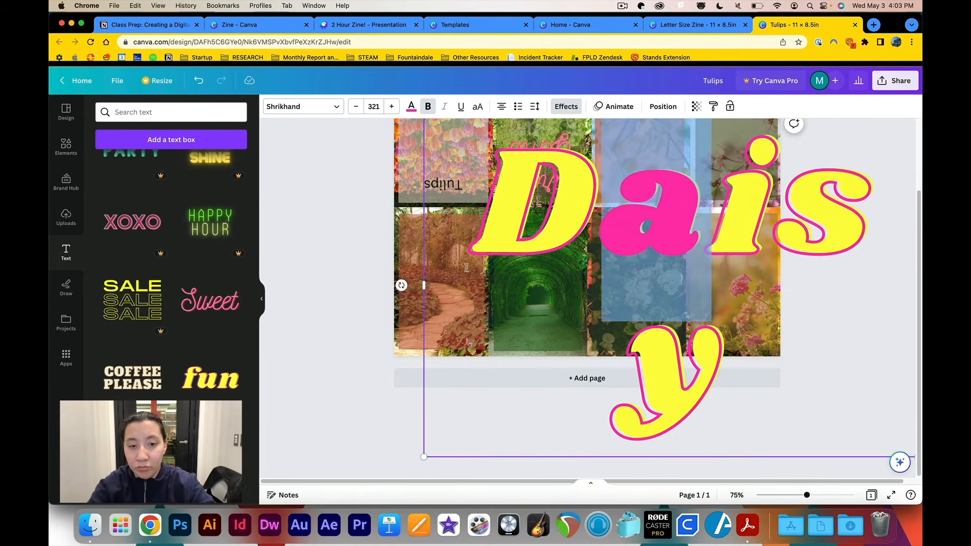
{"action": "left_click_drag", "start_coordinate": [423, 284], "coordinate": [377, 281]}
{"action": "left_click", "coordinate": [554, 304]}
Scale down the "Daisy" title and place it upside down along the lower edge of the daisy panel
{"action": "left_click_drag", "start_coordinate": [377, 188], "coordinate": [718, 306]}
{"action": "left_click_drag", "start_coordinate": [817, 341], "coordinate": [572, 310]}
{"action": "left_click_drag", "start_coordinate": [572, 367], "coordinate": [572, 253]}
{"action": "left_click_drag", "start_coordinate": [671, 275], "coordinate": [601, 299]}
{"action": "left_click_drag", "start_coordinate": [562, 324], "coordinate": [680, 262]}
{"action": "left_click_drag", "start_coordinate": [720, 236], "coordinate": [689, 247]}
Insert the "COFFEE PLEASE" text style, reword it to "COME TO TEA" and fit it at the top of the green tunnel panel
{"action": "scroll", "coordinate": [152, 331], "scroll_direction": "down", "scroll_amount": 1}
{"action": "left_click", "coordinate": [133, 331]}
{"action": "double_click", "coordinate": [587, 247]}
{"action": "key", "text": "super+a"}
{"action": "type", "text": "COME TO TEA"}
{"action": "left_click_drag", "start_coordinate": [394, 204], "coordinate": [665, 314]}
{"action": "left_click_drag", "start_coordinate": [722, 338], "coordinate": [538, 309]}
{"action": "left_click", "coordinate": [333, 324]}
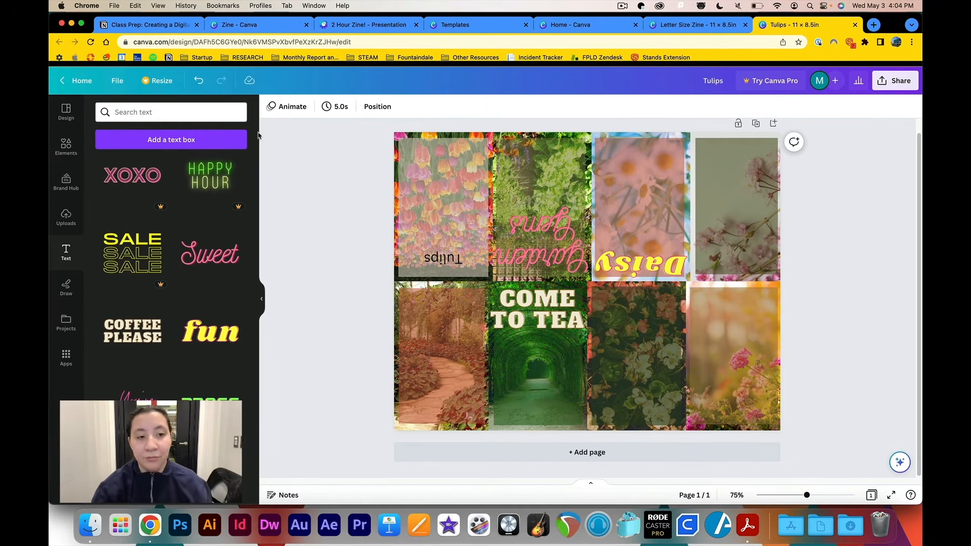
Insert the "Creativity is intelligence having fun" quote style, replace the quote with "Poempoem poem" and enter a placeholder poet name below it
{"action": "scroll", "coordinate": [211, 386], "scroll_direction": "down", "scroll_amount": 4}
{"action": "left_click", "coordinate": [212, 386]}
{"action": "double_click", "coordinate": [587, 263]}
{"action": "type", "text": "Poempoem poem"}
{"action": "double_click", "coordinate": [587, 307]}
{"action": "type", "text": "POET POERSON"}
{"action": "left_click", "coordinate": [334, 323]}
Scale down the poem text group and place it across the middle of the garden path panel
{"action": "left_click_drag", "start_coordinate": [584, 263], "coordinate": [472, 344]}
{"action": "left_click_drag", "start_coordinate": [353, 329], "coordinate": [448, 354]}
{"action": "left_click_drag", "start_coordinate": [520, 361], "coordinate": [473, 342]}
{"action": "left_click_drag", "start_coordinate": [550, 374], "coordinate": [490, 357]}
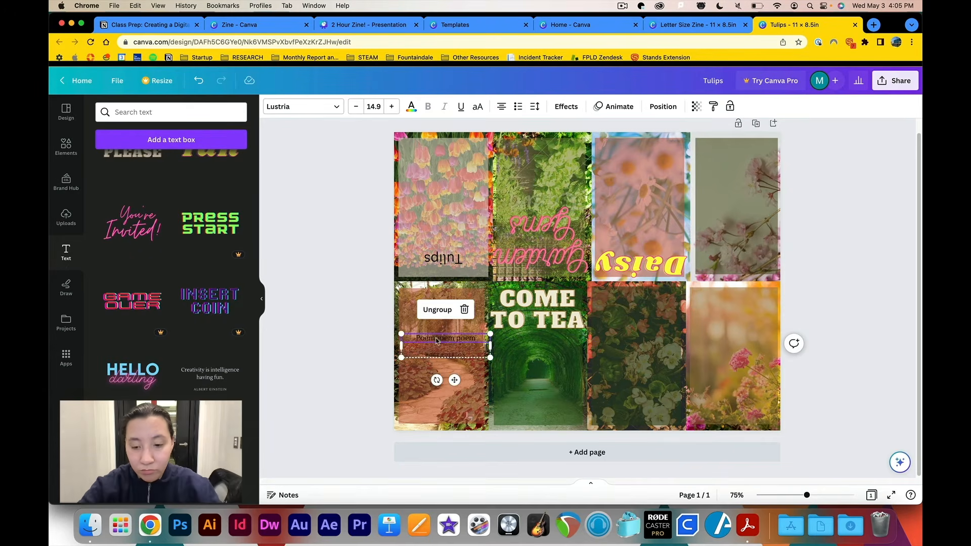
Center the poem text group over the garden path rectangle and correct the quote to read "Poem poem poem"
{"action": "key", "text": "super+plus"}
{"action": "key", "text": "super+plus"}
{"action": "key", "text": "super+plus"}
{"action": "scroll", "coordinate": [372, 317], "scroll_direction": "left", "scroll_amount": 2}
{"action": "left_click", "coordinate": [378, 348]}
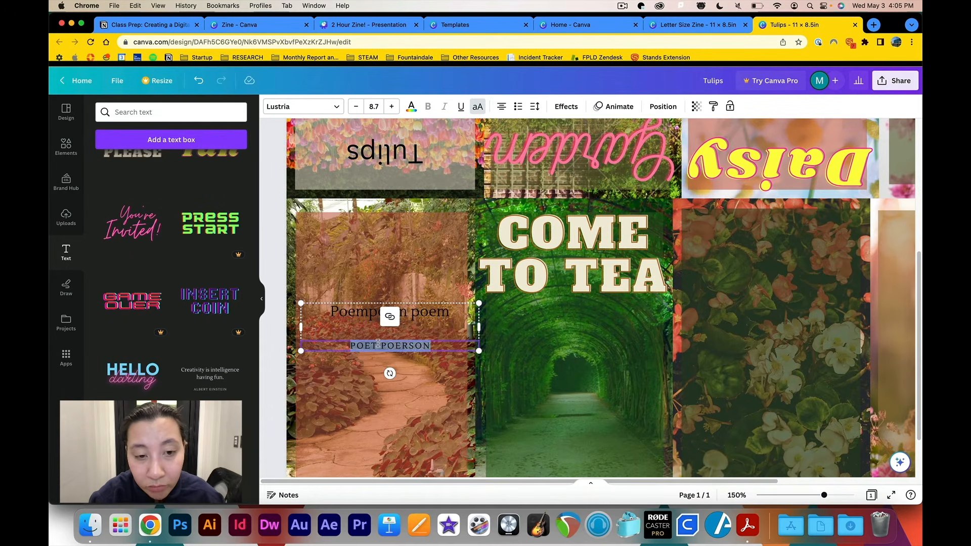
{"action": "left_click", "coordinate": [339, 313]}
{"action": "left_click_drag", "start_coordinate": [345, 315], "coordinate": [336, 314]}
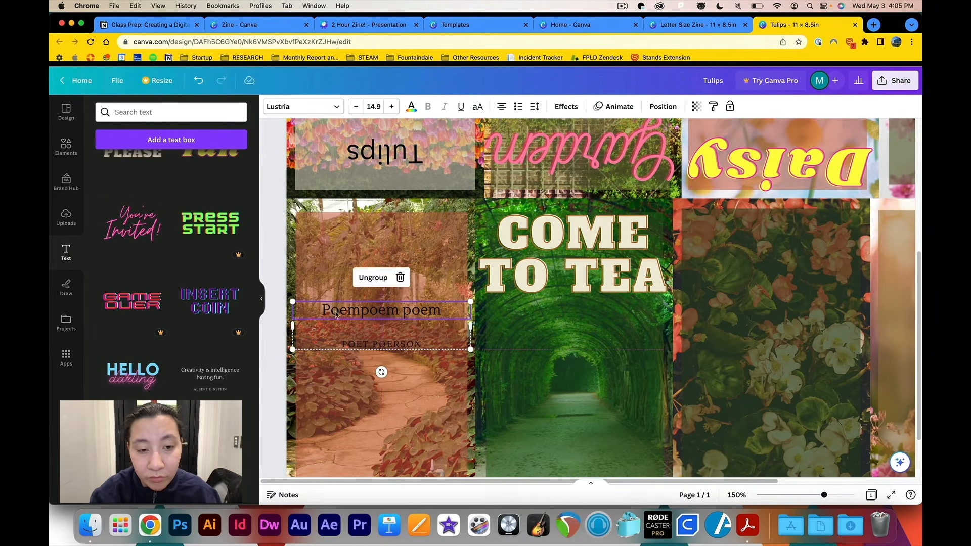
{"action": "double_click", "coordinate": [337, 312]}
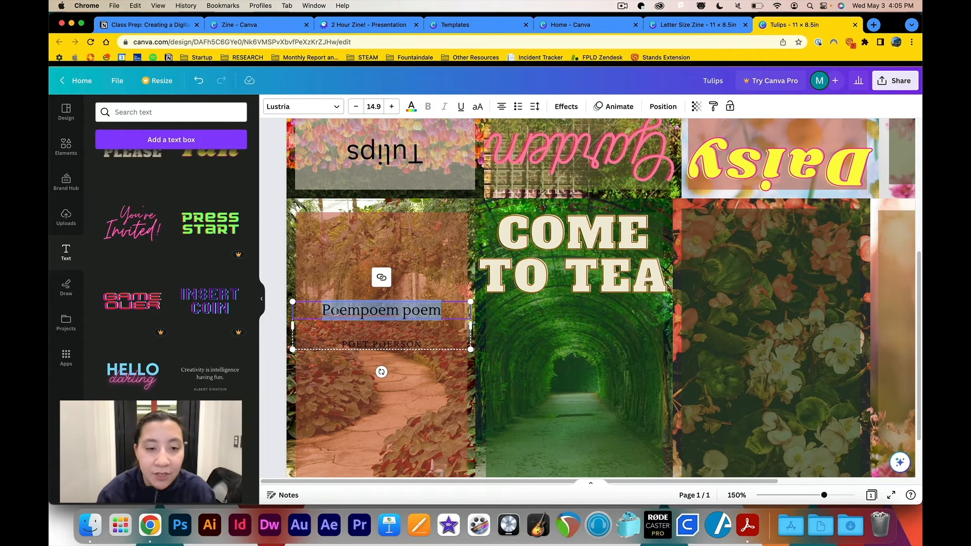
{"action": "left_click", "coordinate": [366, 314]}
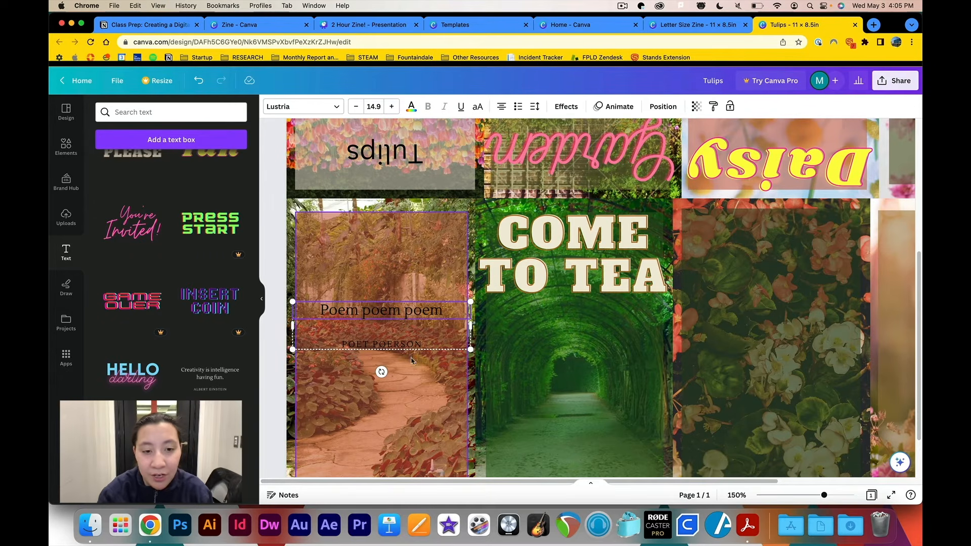
Try the Neon effect on the "Poem poem poem" line and switch it to the Outline effect
{"action": "triple_click", "coordinate": [385, 315]}
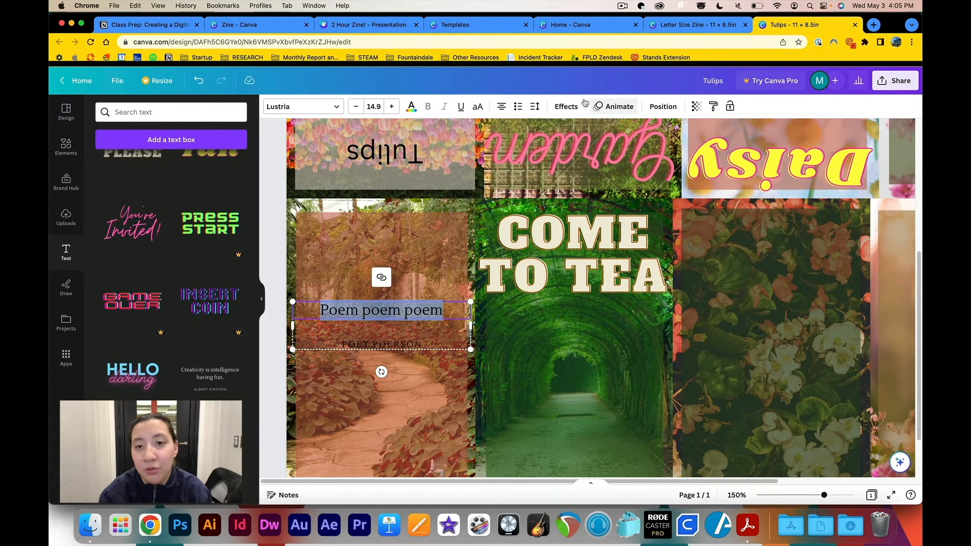
{"action": "left_click", "coordinate": [560, 106]}
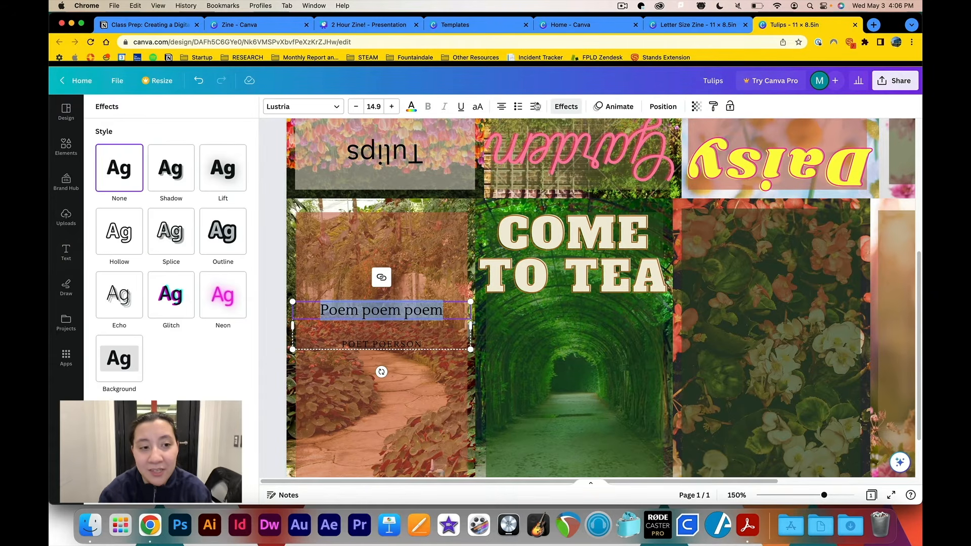
{"action": "left_click", "coordinate": [233, 294]}
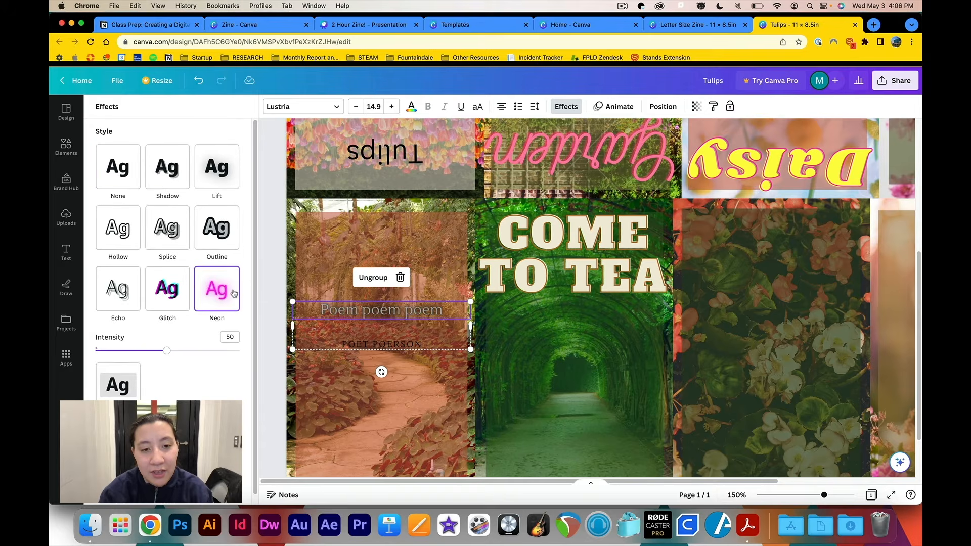
{"action": "left_click", "coordinate": [217, 225]}
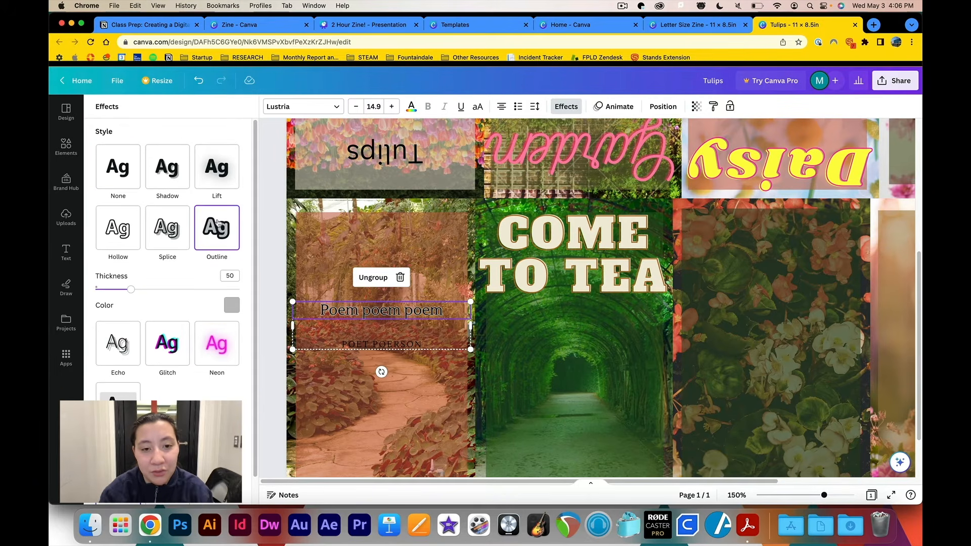
Try the Lift effect on the "Poem poem poem" line and replace it with an Echo effect coloured dark green
{"action": "left_click", "coordinate": [213, 177]}
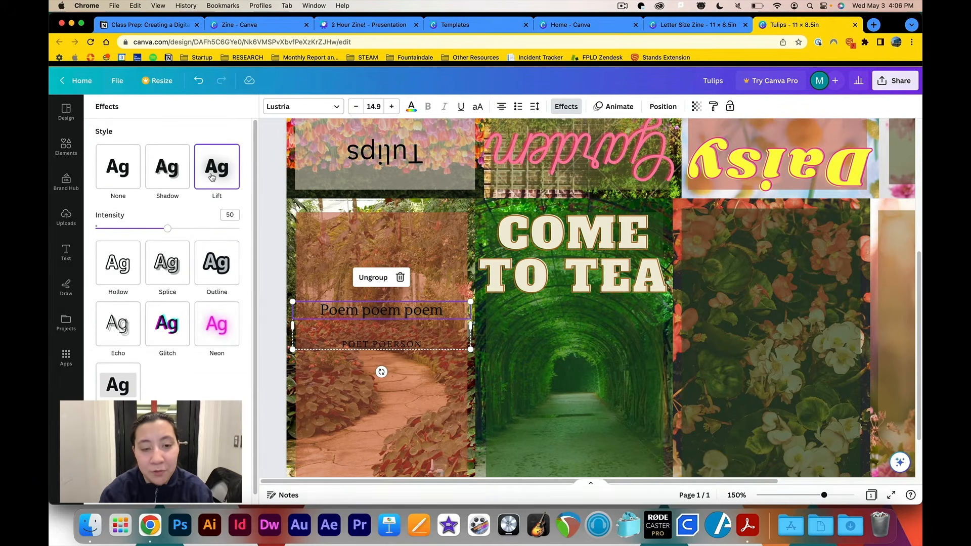
{"action": "left_click", "coordinate": [123, 325]}
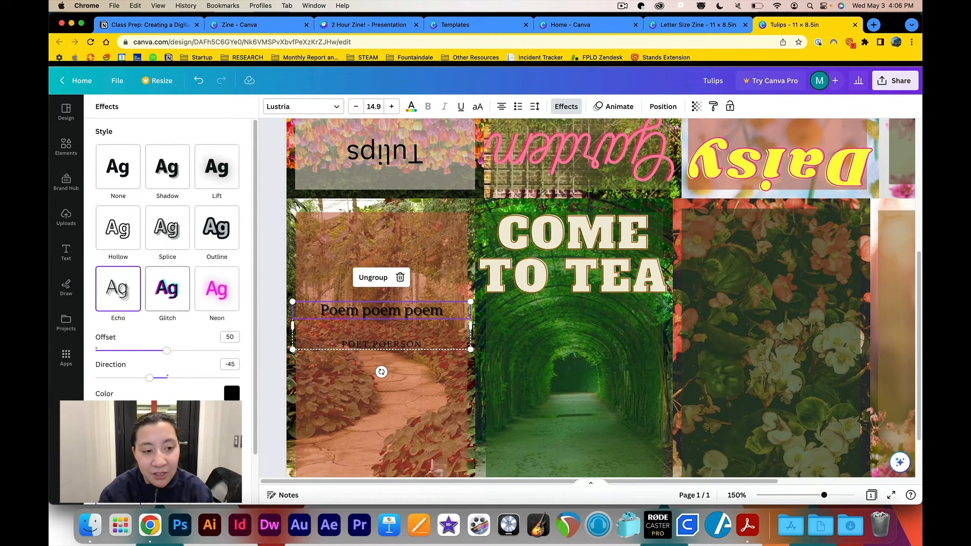
{"action": "left_click", "coordinate": [231, 393]}
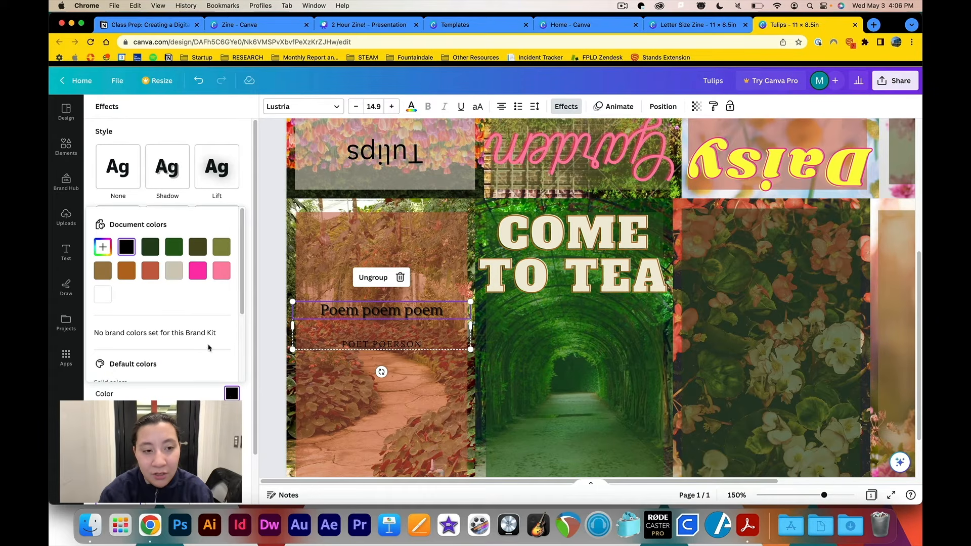
{"action": "left_click", "coordinate": [198, 268]}
{"action": "left_click", "coordinate": [174, 247]}
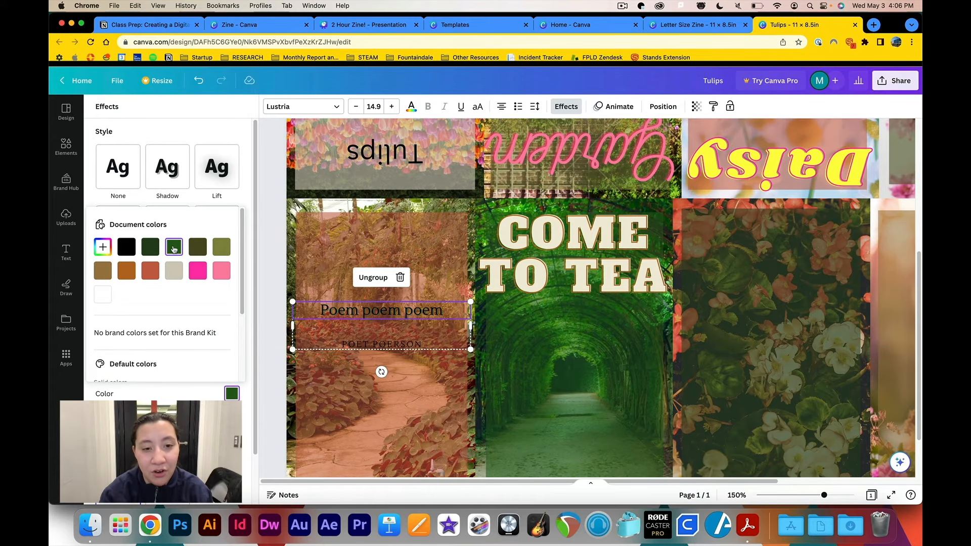
{"action": "left_click", "coordinate": [127, 246]}
{"action": "left_click", "coordinate": [127, 271]}
{"action": "left_click", "coordinate": [100, 250]}
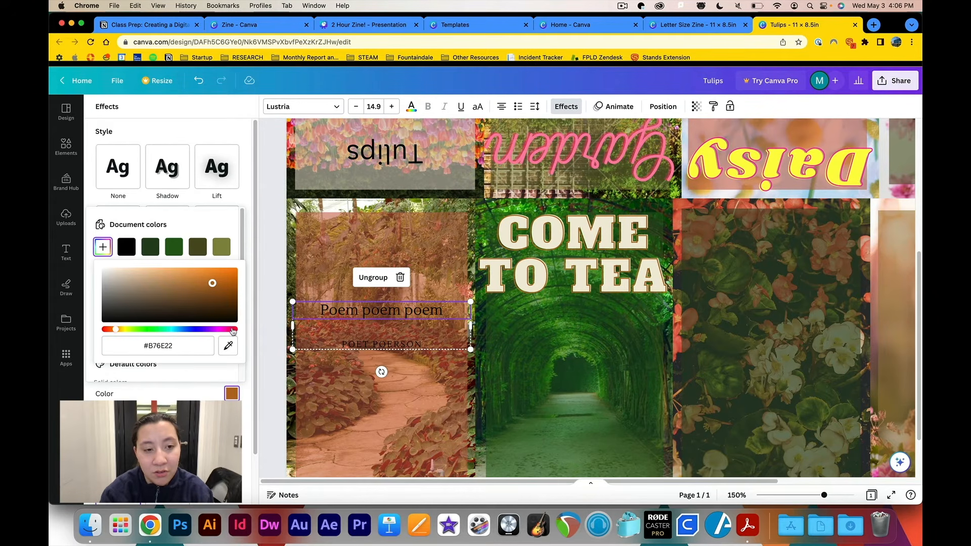
{"action": "left_click", "coordinate": [179, 247]}
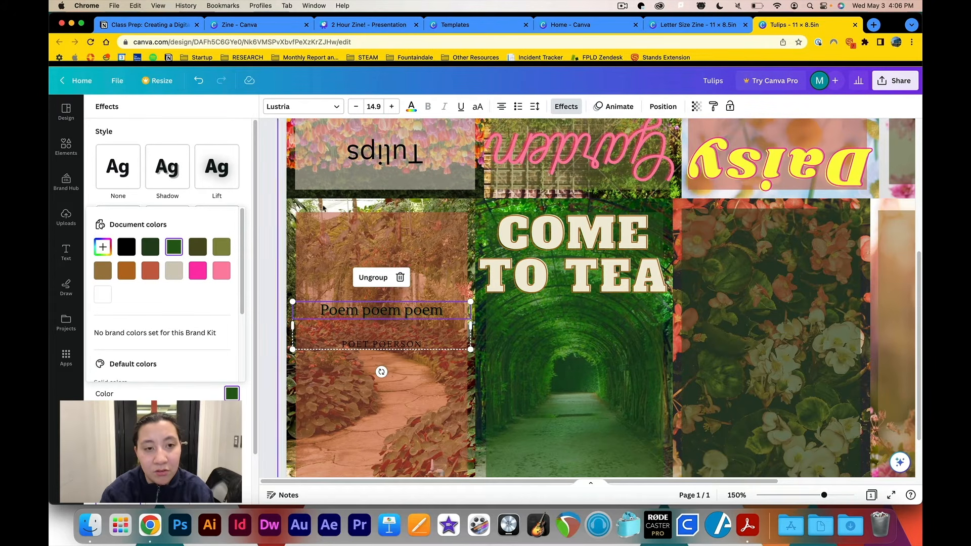
Try hot pink for the "Poem poem poem" text and settle on the tan photo colour #e1c99d
{"action": "left_click", "coordinate": [411, 108]}
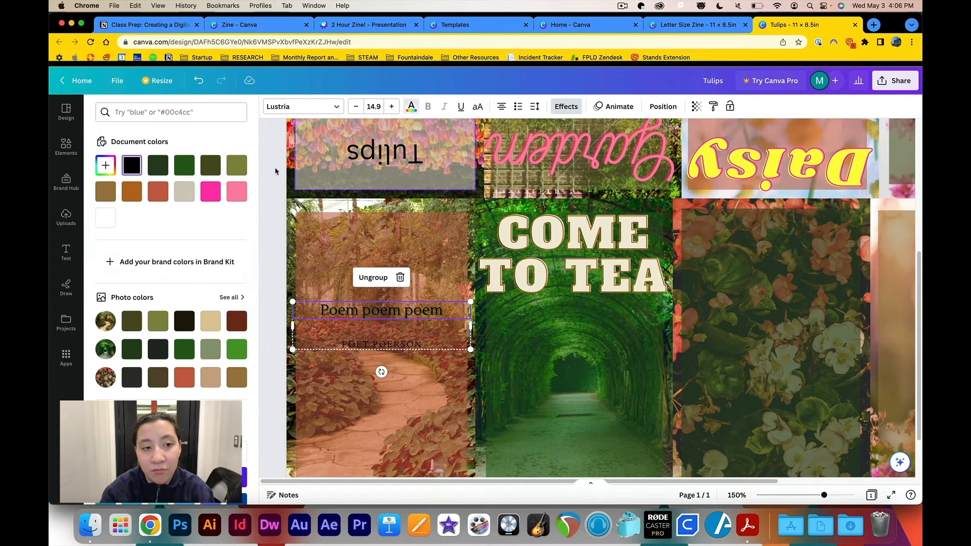
{"action": "left_click", "coordinate": [210, 191]}
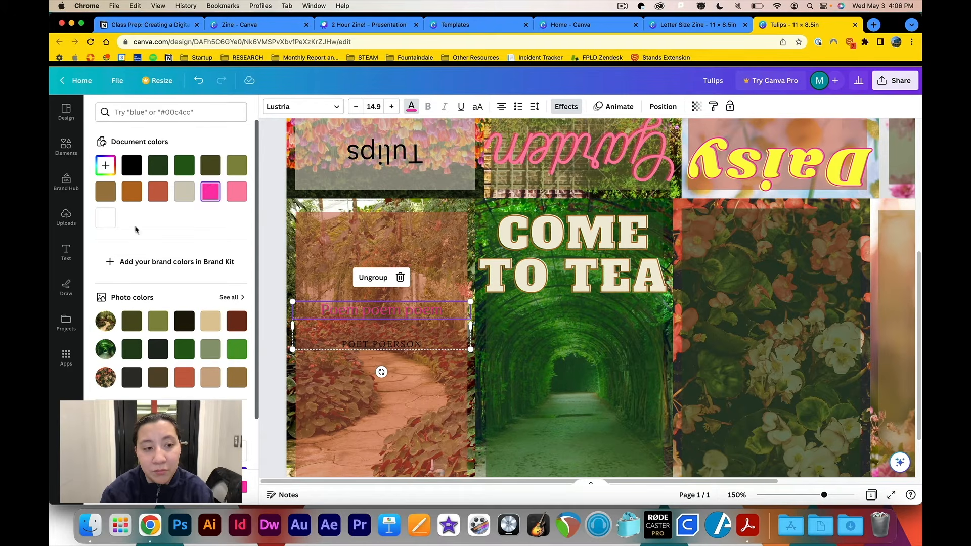
{"action": "left_click", "coordinate": [212, 322]}
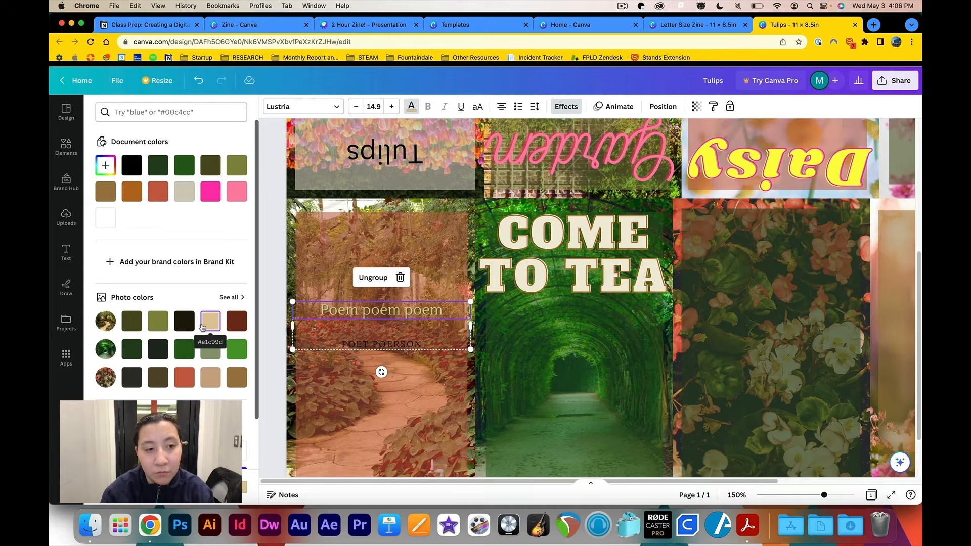
{"action": "scroll", "coordinate": [202, 327], "scroll_direction": "down", "scroll_amount": 2}
{"action": "left_click", "coordinate": [183, 165]}
{"action": "left_click", "coordinate": [423, 356]}
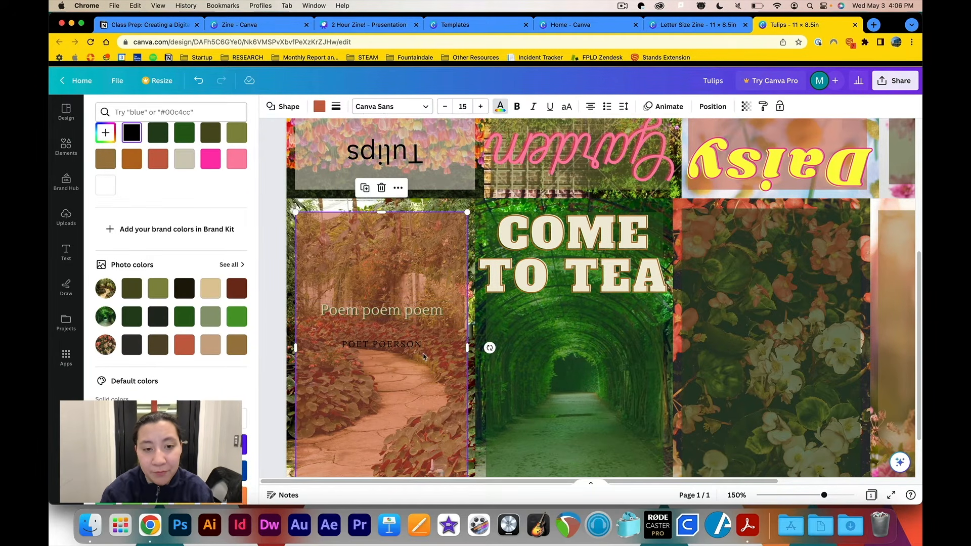
Recolour the placeholder poet name under the poem with the light brown photo colour, keeping its uppercase setting
{"action": "left_click", "coordinate": [409, 352]}
{"action": "double_click", "coordinate": [400, 345]}
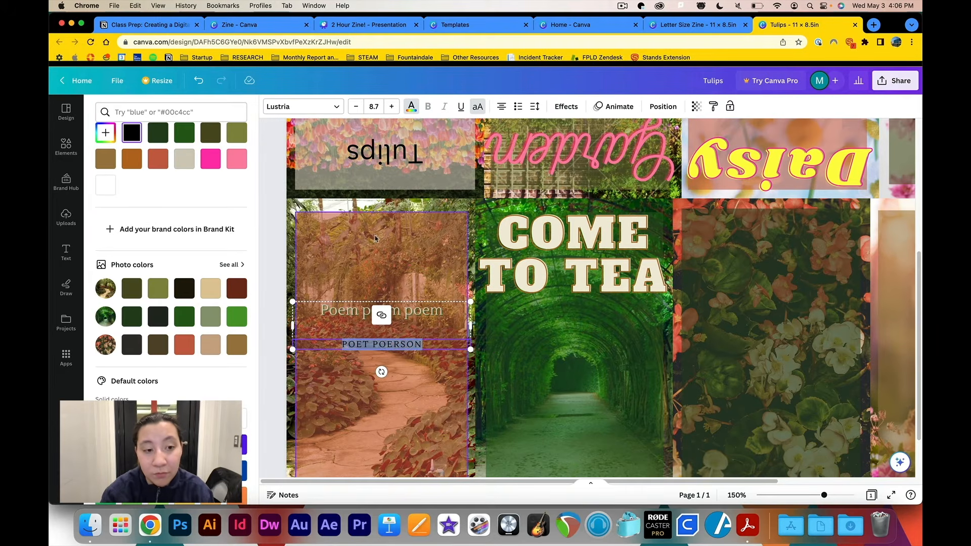
{"action": "left_click", "coordinate": [214, 346]}
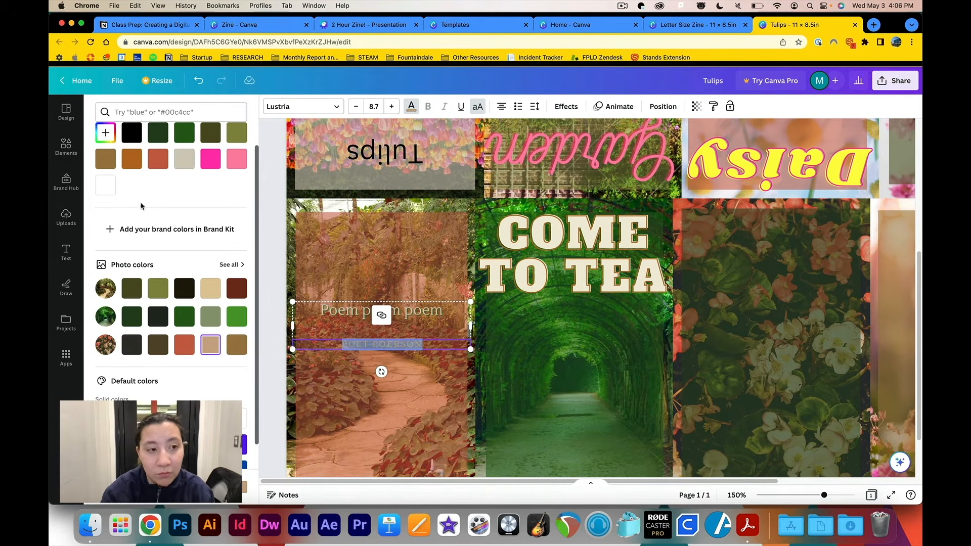
{"action": "left_click", "coordinate": [477, 108]}
{"action": "left_click", "coordinate": [477, 108]}
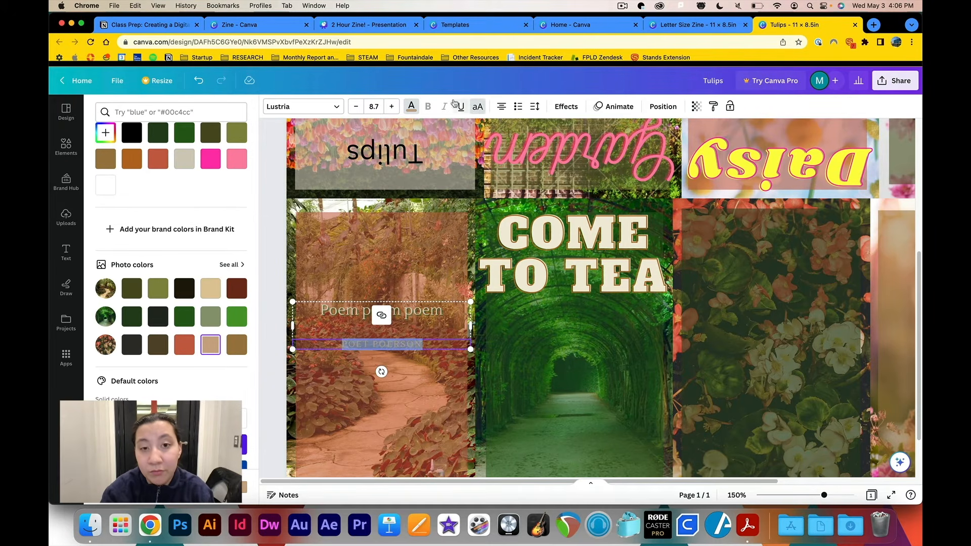
{"action": "left_click", "coordinate": [411, 107]}
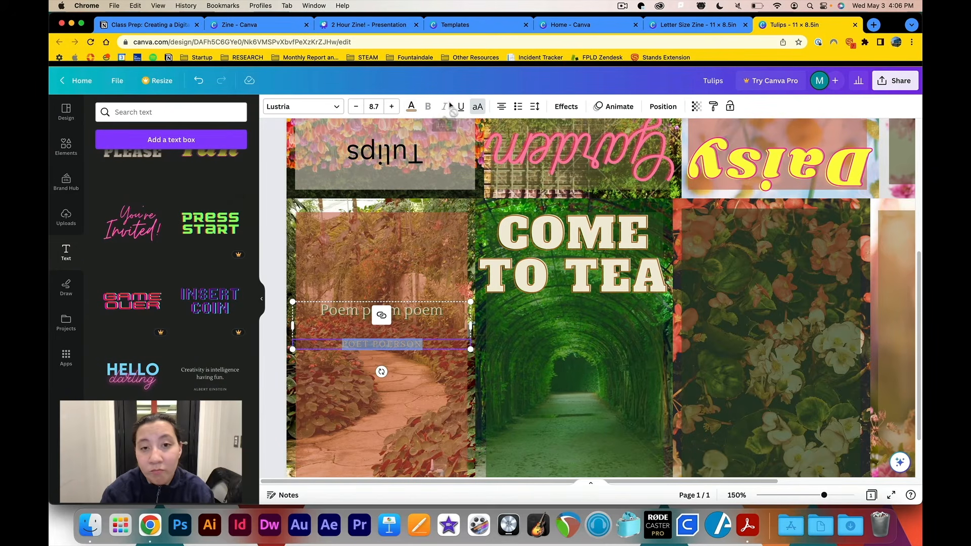
Apply the Glitch effect to both the placeholder poet name and the "Poem poem poem" line
{"action": "left_click", "coordinate": [556, 106]}
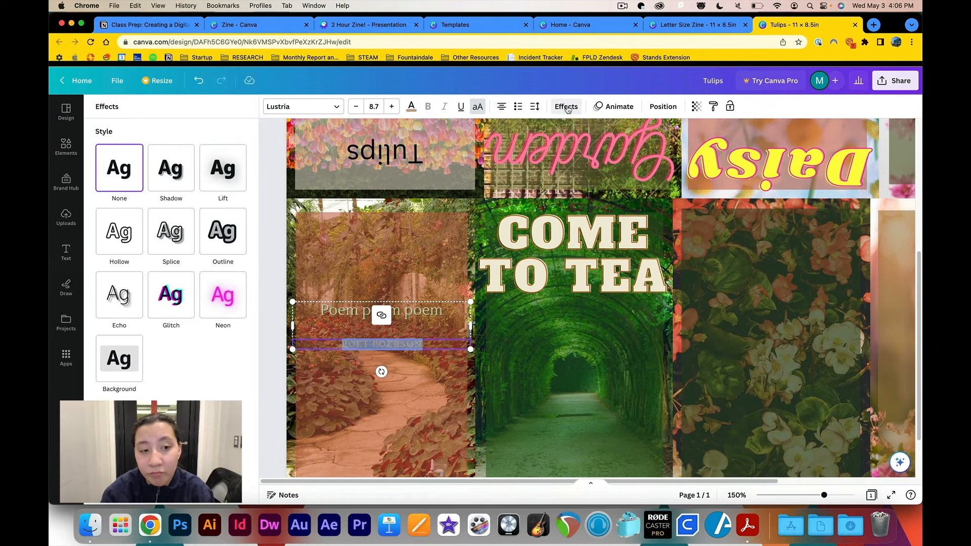
{"action": "left_click", "coordinate": [171, 298]}
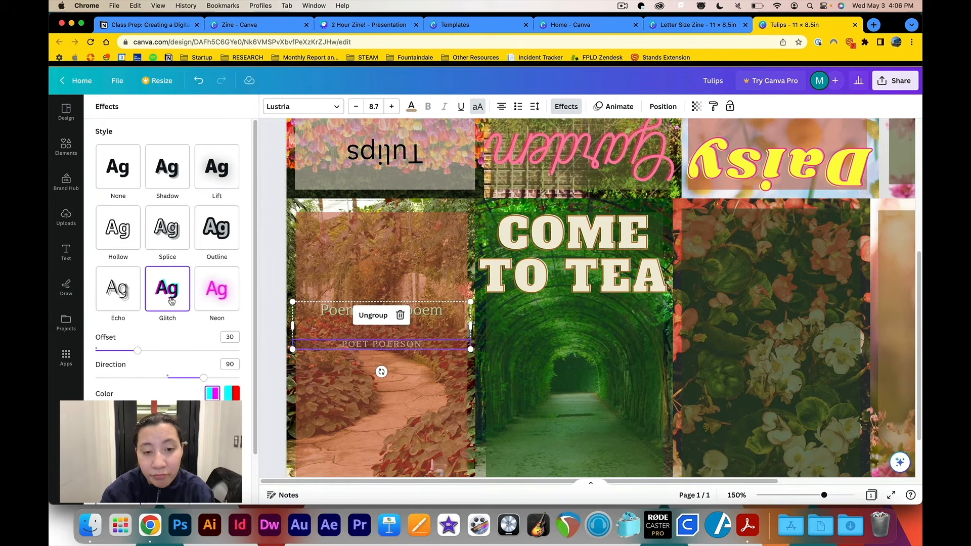
{"action": "left_click", "coordinate": [346, 313]}
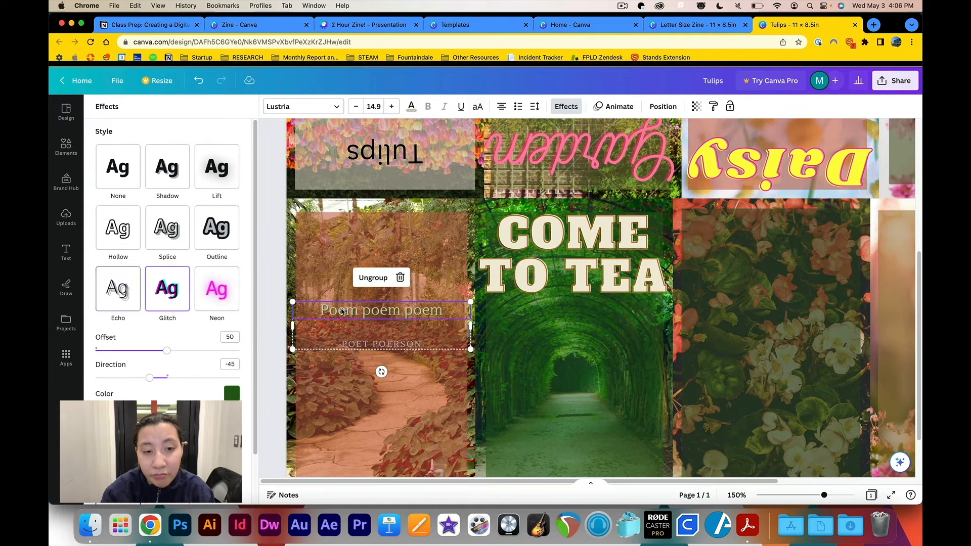
{"action": "left_click", "coordinate": [174, 296]}
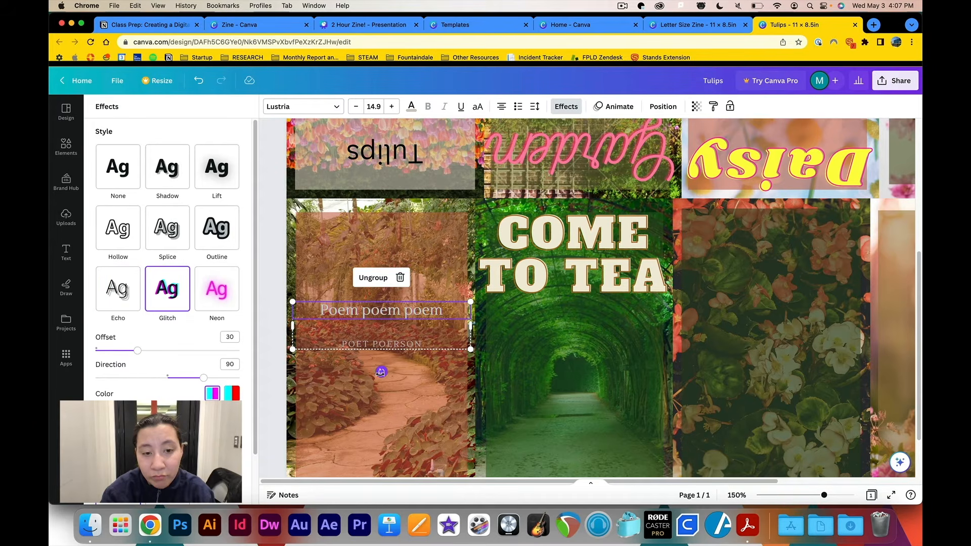
{"action": "left_click", "coordinate": [380, 369]}
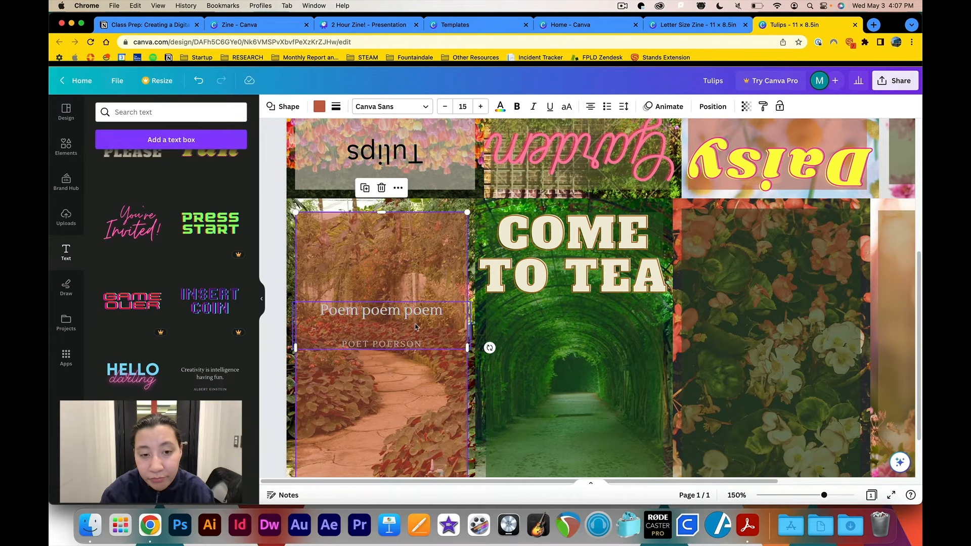
Insert a purple flower stem graphic on the pink blossom panel and a pink butterfly at the yellow flower panel's upper-left corner
{"action": "scroll", "coordinate": [423, 396], "scroll_direction": "down", "scroll_amount": 1}
{"action": "scroll", "coordinate": [423, 396], "scroll_direction": "down", "scroll_amount": 5}
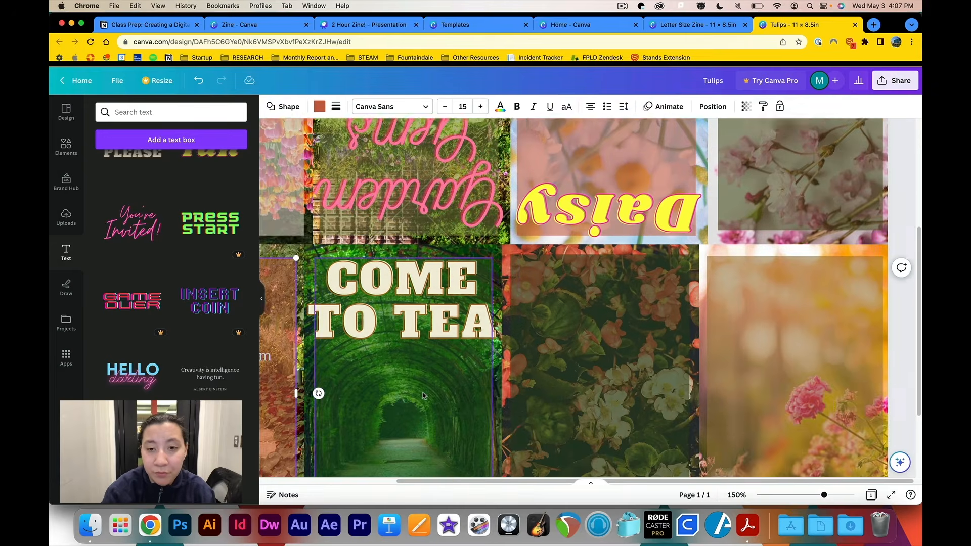
{"action": "left_click", "coordinate": [67, 148]}
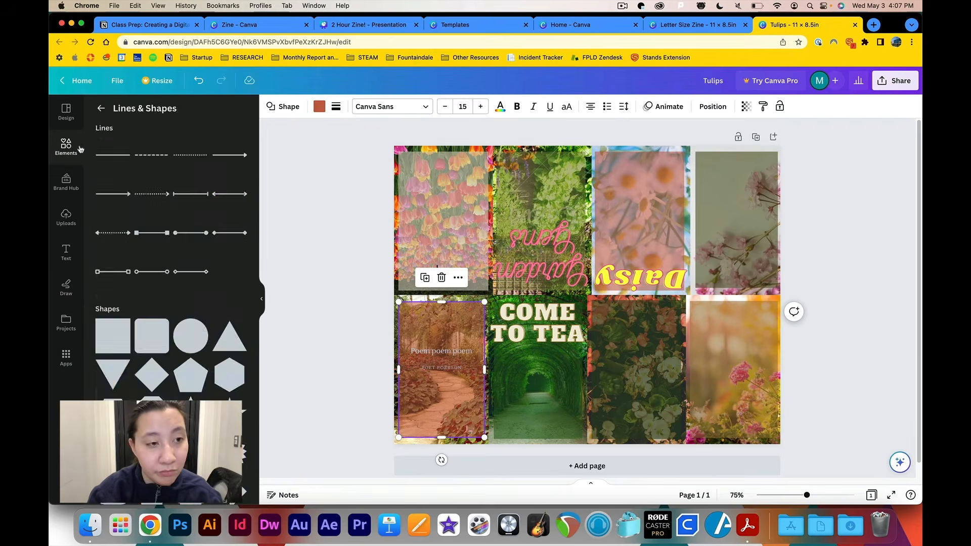
{"action": "left_click", "coordinate": [70, 149]}
{"action": "left_click", "coordinate": [114, 192]}
{"action": "left_click", "coordinate": [158, 313]}
{"action": "left_click_drag", "start_coordinate": [589, 295], "coordinate": [708, 215]}
{"action": "left_click", "coordinate": [856, 307]}
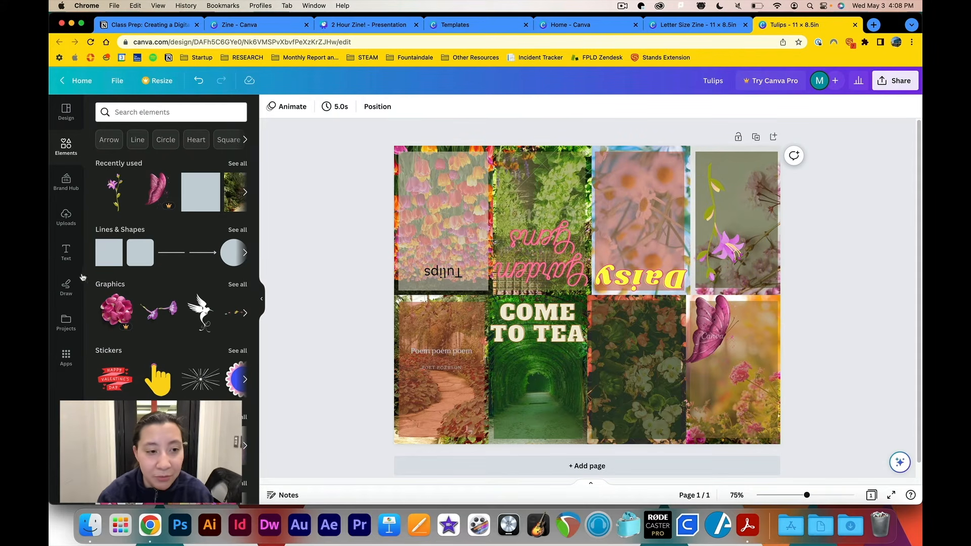
Browse the full graphics collection and search it for "ladybug"
{"action": "left_click", "coordinate": [237, 284]}
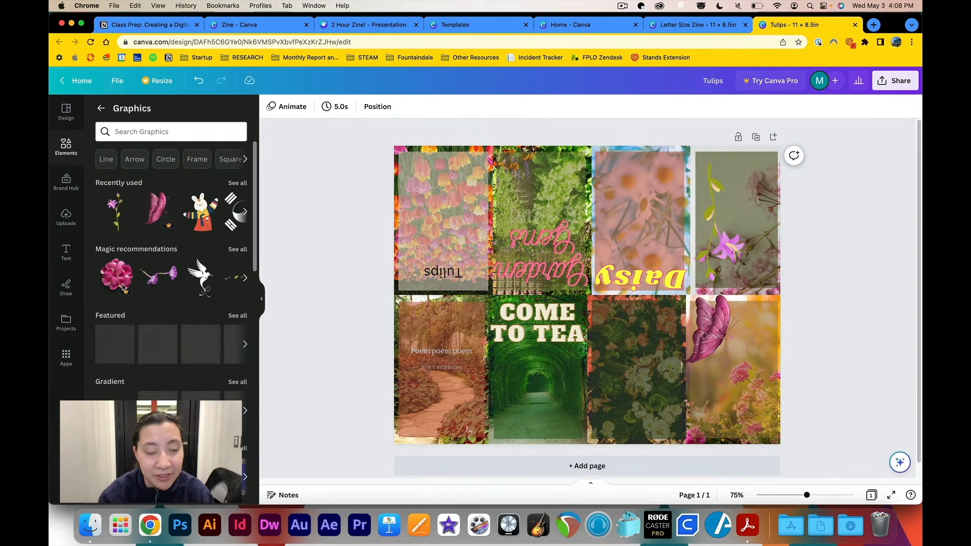
{"action": "scroll", "coordinate": [198, 278], "scroll_direction": "down", "scroll_amount": 5}
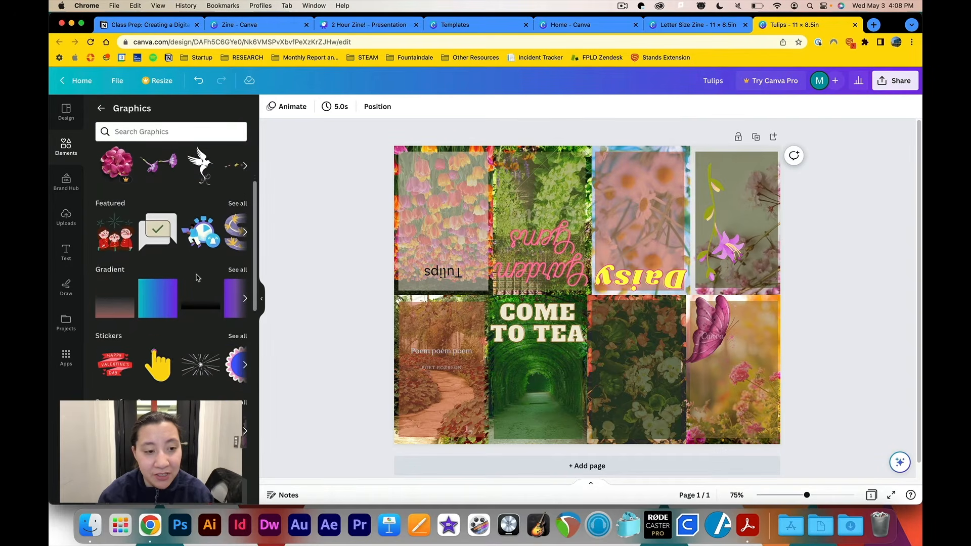
{"action": "scroll", "coordinate": [199, 277], "scroll_direction": "up", "scroll_amount": 3}
{"action": "scroll", "coordinate": [199, 276], "scroll_direction": "up", "scroll_amount": 3}
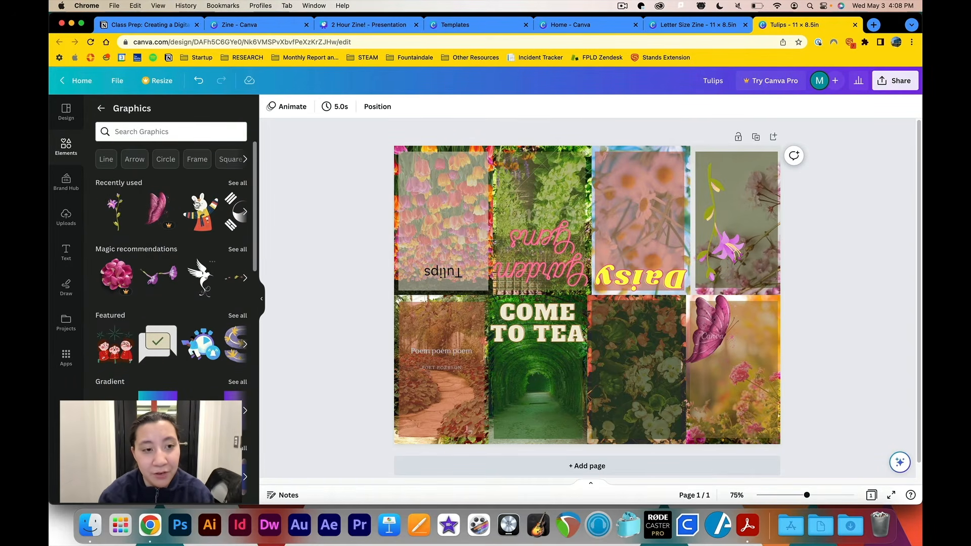
{"action": "scroll", "coordinate": [210, 225], "scroll_direction": "right", "scroll_amount": 2}
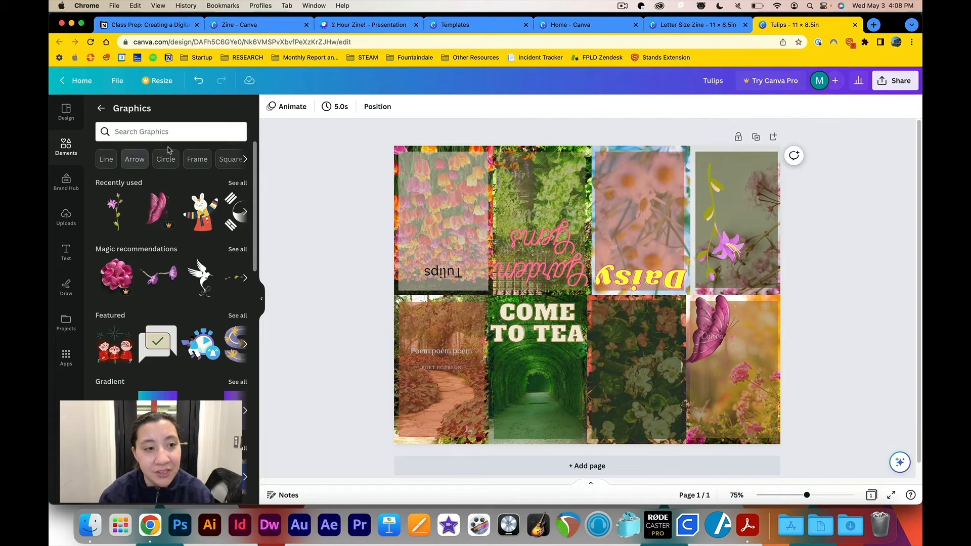
{"action": "left_click", "coordinate": [152, 132]}
{"action": "type", "text": "la"}
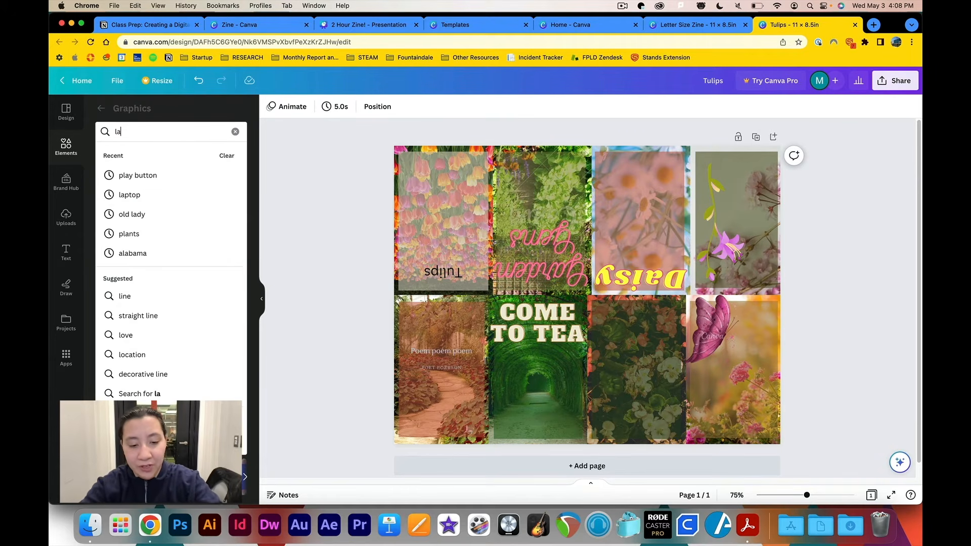
{"action": "type", "text": "dybug"}
{"action": "key", "text": "Return"}
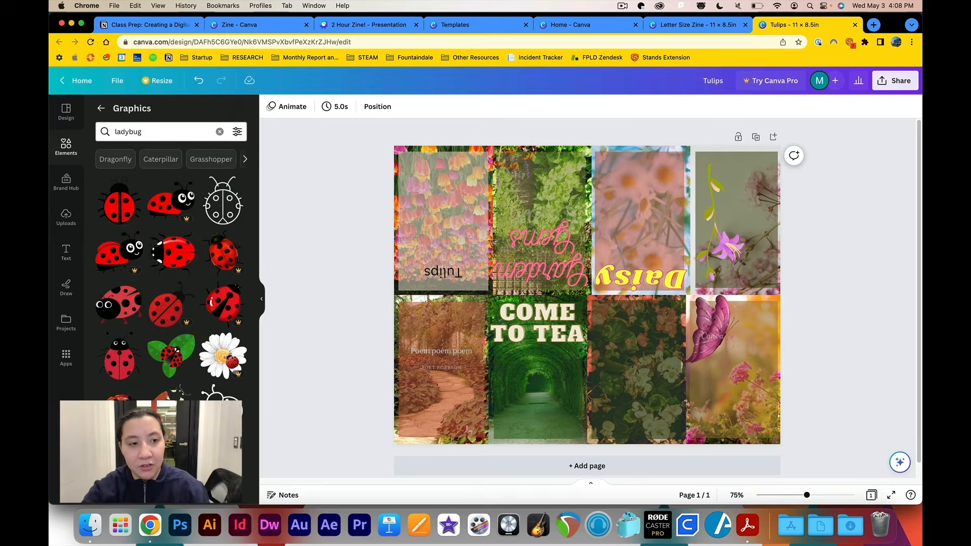
Insert the realistic red ladybug graphic and place it at the lower-left corner of the dark floral panel
{"action": "scroll", "coordinate": [171, 283], "scroll_direction": "down", "scroll_amount": 3}
{"action": "left_click", "coordinate": [119, 284]}
{"action": "left_click_drag", "start_coordinate": [420, 200], "coordinate": [693, 354]}
{"action": "left_click_drag", "start_coordinate": [722, 372], "coordinate": [612, 424]}
Insert the ladybug on a curved green stem, scale it down and place it at the top of the Daisy panel
{"action": "left_click", "coordinate": [171, 338]}
{"action": "left_click_drag", "start_coordinate": [587, 376], "coordinate": [587, 213]}
{"action": "left_click_drag", "start_coordinate": [582, 309], "coordinate": [644, 208]}
{"action": "left_click_drag", "start_coordinate": [706, 261], "coordinate": [663, 209]}
{"action": "left_click", "coordinate": [276, 212]}
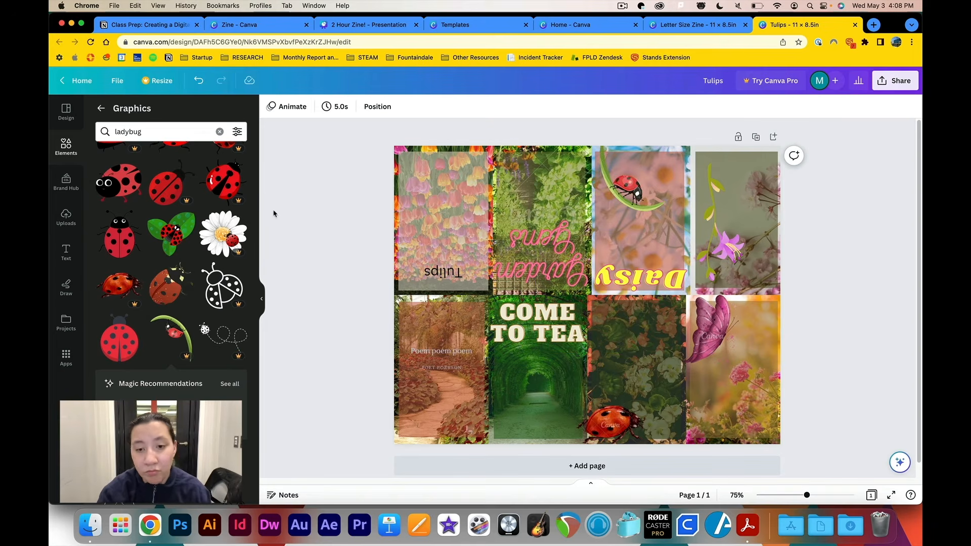
Add a text box filled with random placeholder letters and change its text colour
{"action": "left_click", "coordinate": [66, 252]}
{"action": "left_click", "coordinate": [171, 140]}
{"action": "type", "text": "naelrtk;aerbnf;iernf;akernf;kaerjnfake;rnf;kaer'n;akernjf;aelrnfja;ernf;alernf'a;iernfaecirthnaekrnf'aoernf'apernfaleirgna'elrnkf"}
{"action": "triple_click", "coordinate": [608, 309]}
{"action": "left_click", "coordinate": [411, 107]}
{"action": "left_click", "coordinate": [237, 218]}
Arrange the placeholder text and a pasted copy in the dark floral and yellow flower panels, in light and dark text colours respectively
{"action": "left_click_drag", "start_coordinate": [582, 292], "coordinate": [729, 341]}
{"action": "key", "text": "super+v"}
{"action": "left_click", "coordinate": [411, 106]}
{"action": "left_click", "coordinate": [184, 218]}
{"action": "left_click", "coordinate": [236, 347]}
{"action": "left_click", "coordinate": [733, 401]}
{"action": "left_click", "coordinate": [411, 106]}
{"action": "left_click", "coordinate": [231, 324]}
{"action": "left_click", "coordinate": [184, 139]}
Paste a copy of the upside-down "Tulips" text into the middle of its panel and replace it with "rgfjnae;rnfoaenfoaernfa;kdnf'lasd"
{"action": "left_click", "coordinate": [453, 275]}
{"action": "key", "text": "super+v"}
{"action": "left_click_drag", "start_coordinate": [453, 275], "coordinate": [453, 240]}
{"action": "double_click", "coordinate": [450, 238]}
{"action": "type", "text": "rgfjnae;rnfoaenfoaernfa;kdnf'lasd"}
{"action": "left_click_drag", "start_coordinate": [463, 195], "coordinate": [501, 196]}
Place a copy of the placeholder paragraph upside down on the pink blossom panel and give it a dark text colour
{"action": "left_click", "coordinate": [636, 351]}
{"action": "left_click_drag", "start_coordinate": [643, 357], "coordinate": [720, 186]}
{"action": "left_click", "coordinate": [411, 106]}
{"action": "left_click", "coordinate": [411, 106]}
{"action": "left_click", "coordinate": [231, 324]}
{"action": "left_click", "coordinate": [184, 139]}
{"action": "left_click_drag", "start_coordinate": [746, 185], "coordinate": [745, 199]}
{"action": "left_click", "coordinate": [879, 226]}
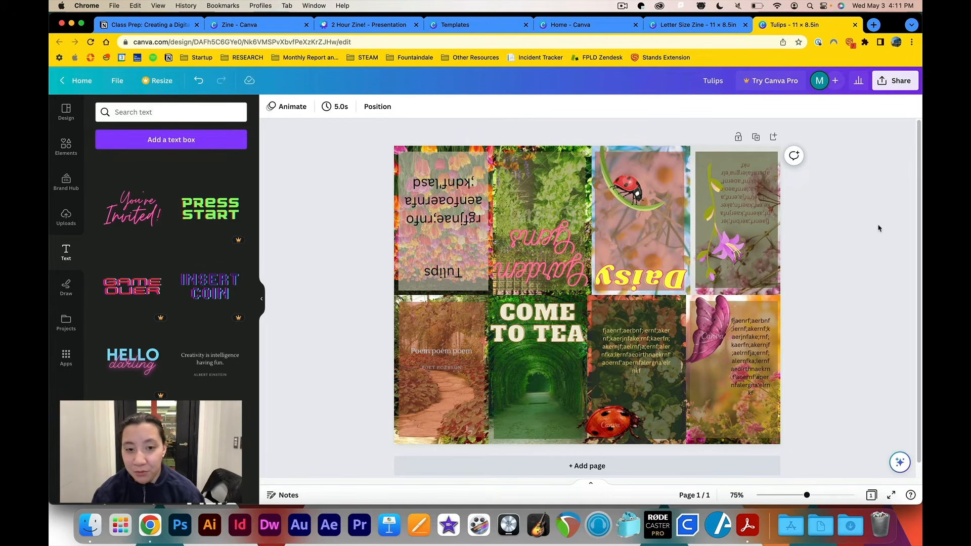
Download the zine as a PNG using the free watermarked draft option
{"action": "left_click", "coordinate": [895, 84]}
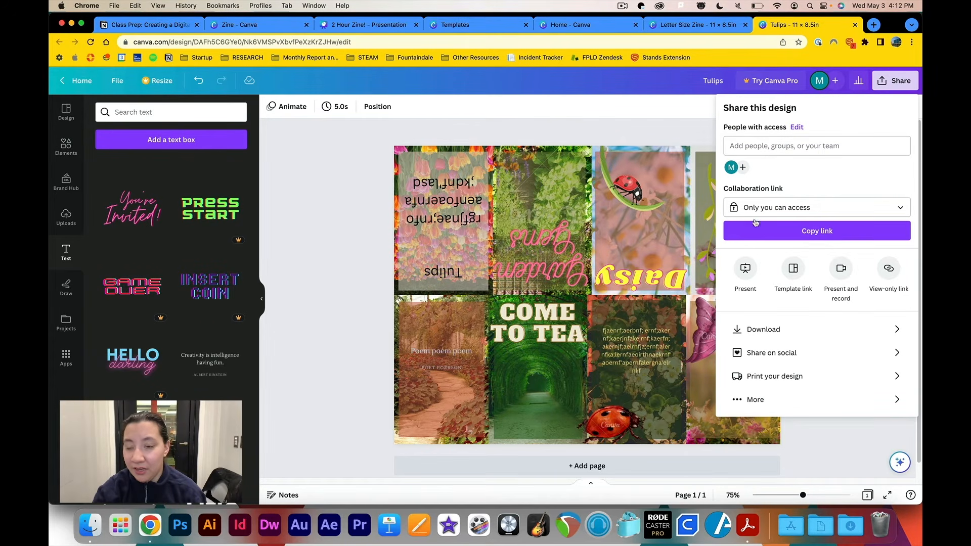
{"action": "left_click", "coordinate": [771, 327]}
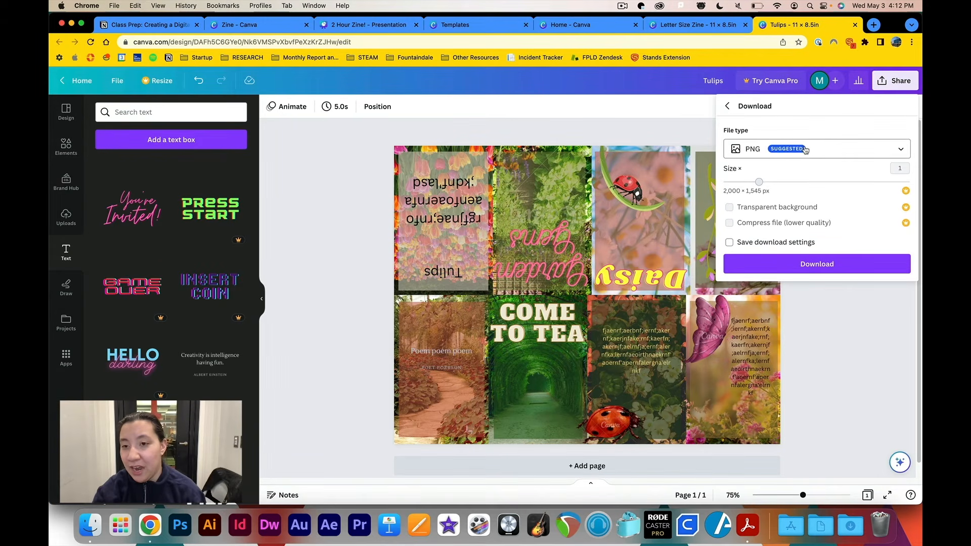
{"action": "left_click", "coordinate": [779, 263]}
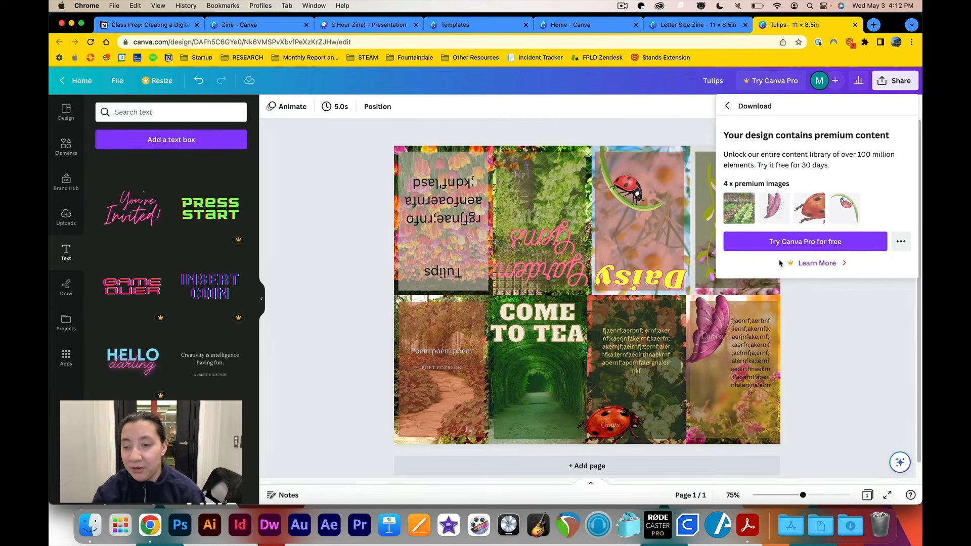
{"action": "left_click", "coordinate": [901, 243]}
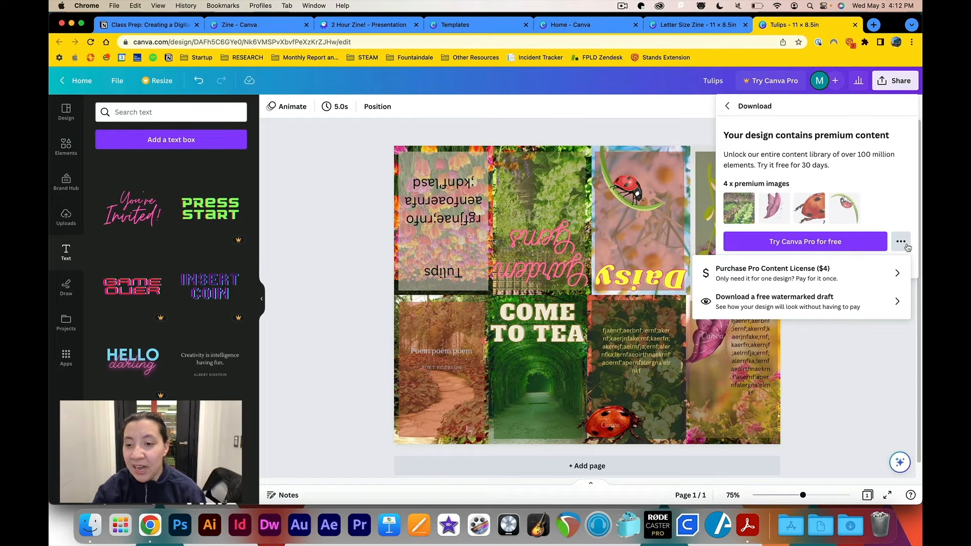
{"action": "left_click", "coordinate": [764, 309]}
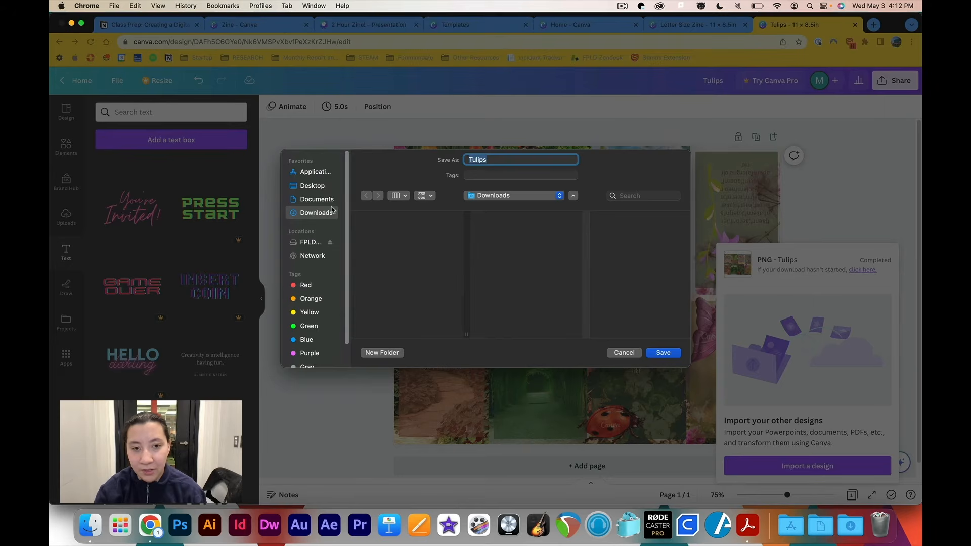
Save the downloaded image as Tulips on the Desktop, and open Tulips.png in Preview with its file commands shown
{"action": "left_click", "coordinate": [325, 188]}
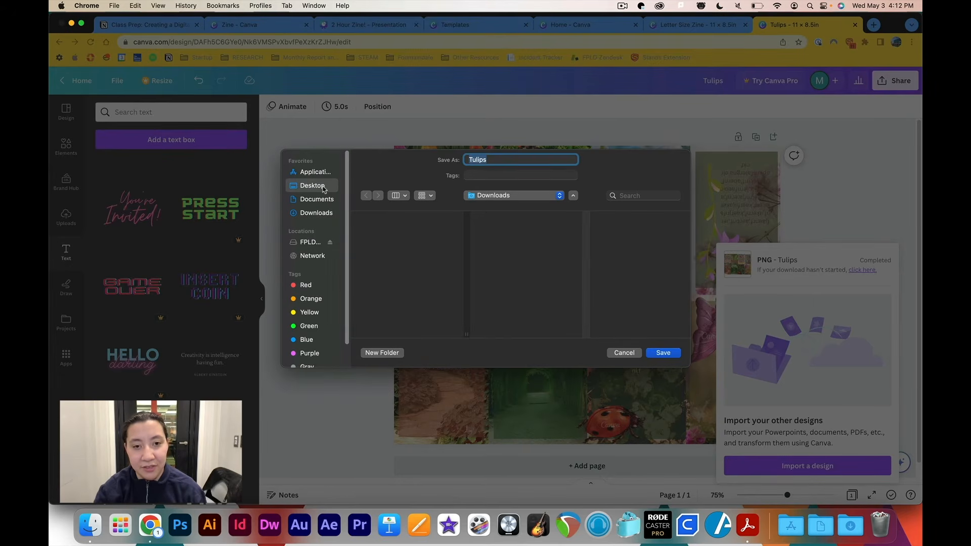
{"action": "left_click", "coordinate": [664, 352]}
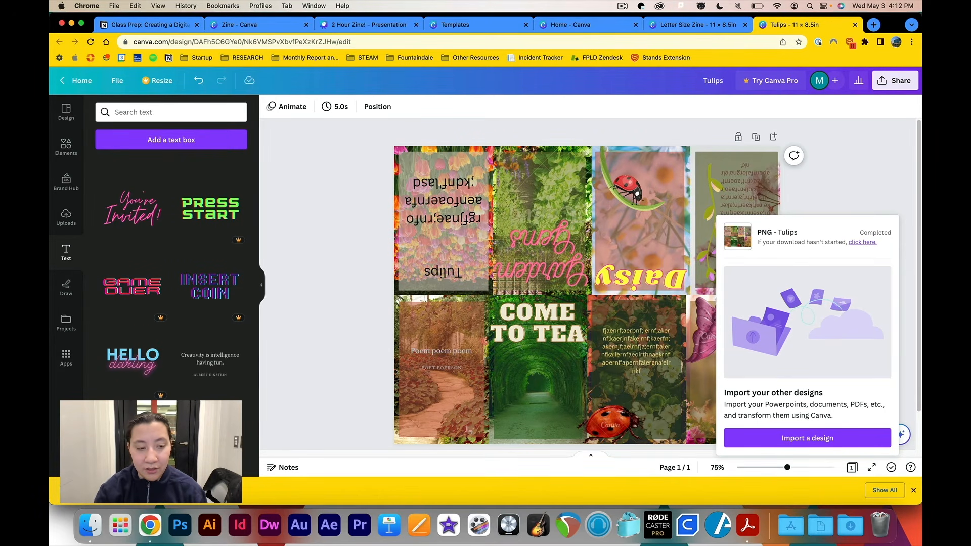
{"action": "left_click", "coordinate": [96, 490]}
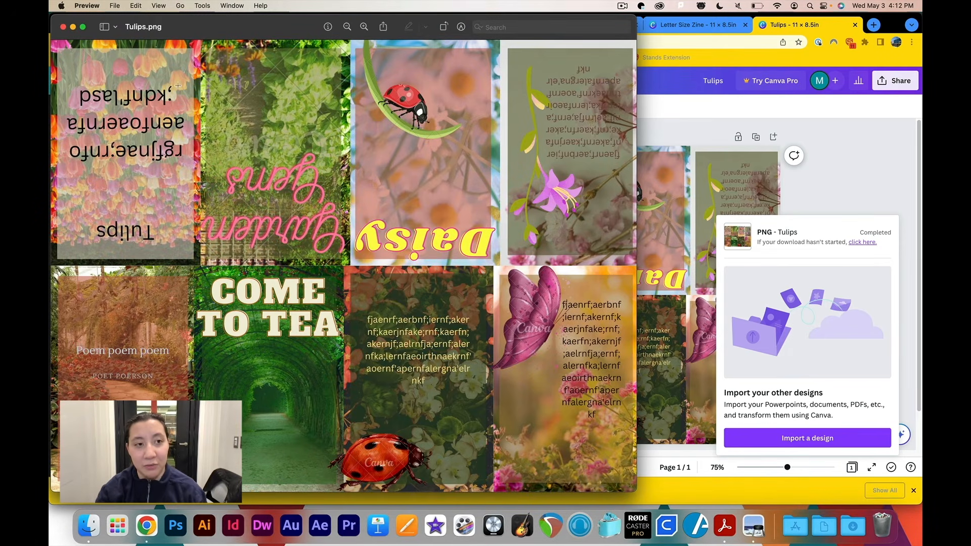
{"action": "left_click", "coordinate": [111, 5]}
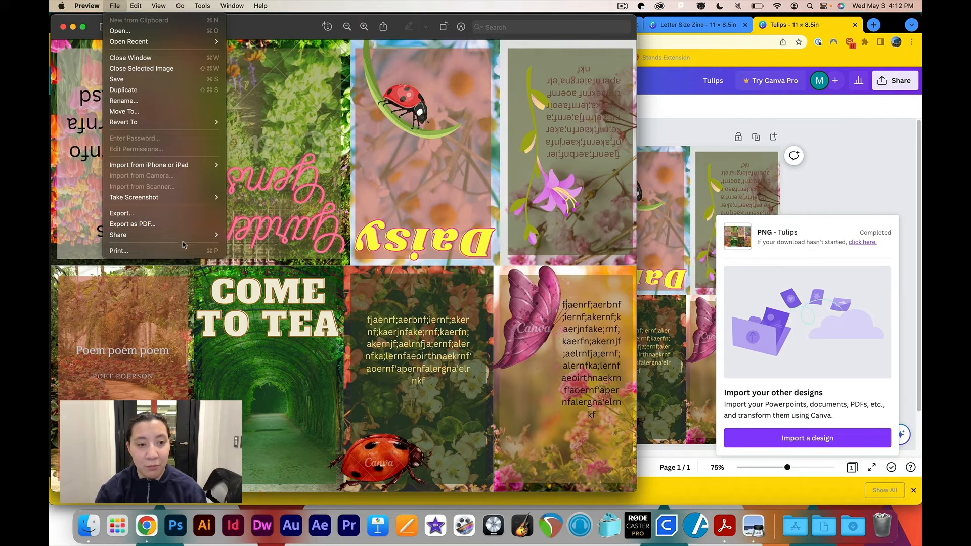
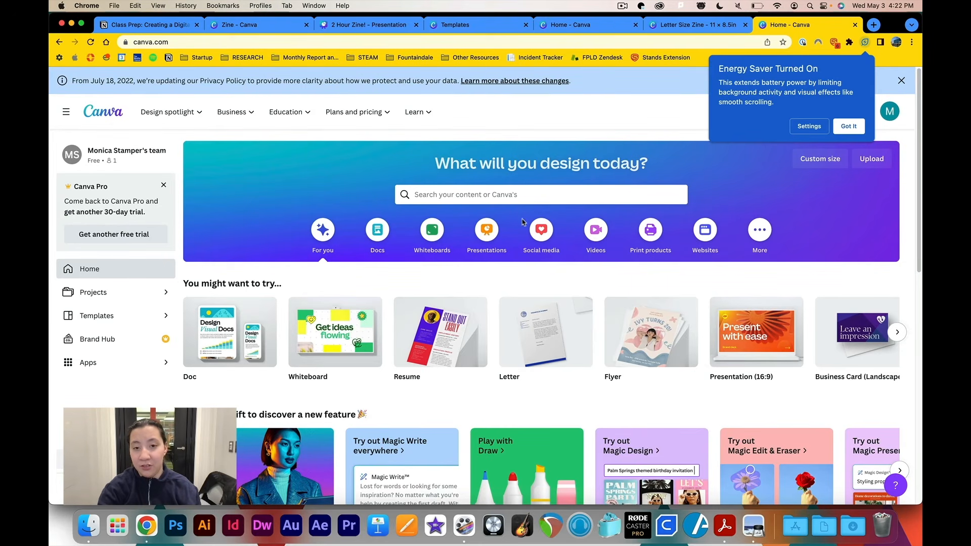
Search Canva's templates for "letter" and start a blank US Letter design, dismissing the Energy Saver notice
{"action": "left_click", "coordinate": [506, 194]}
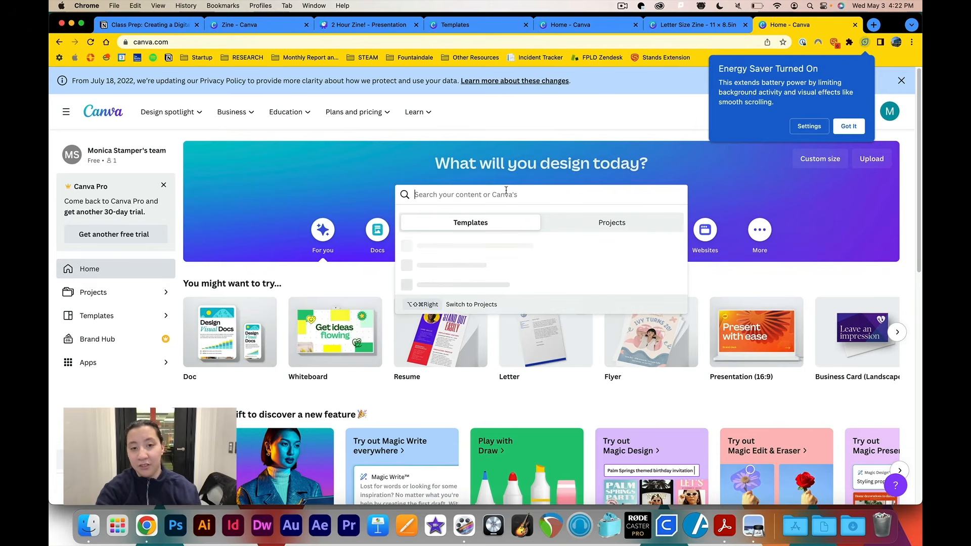
{"action": "type", "text": "l"}
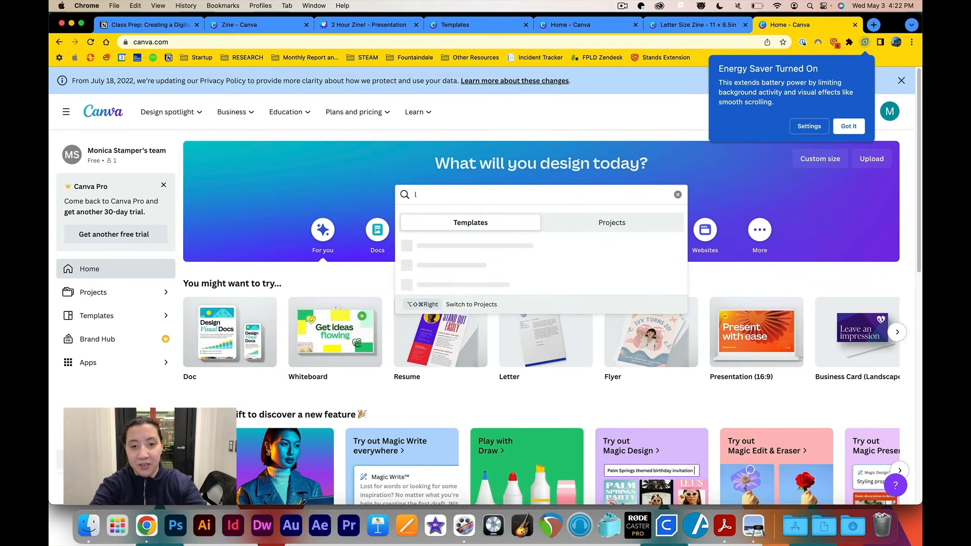
{"action": "type", "text": "etter"}
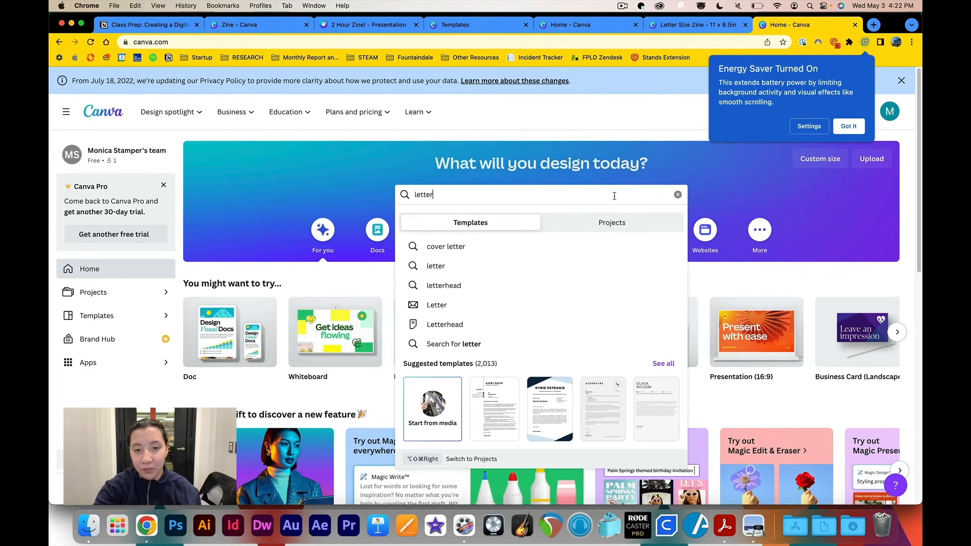
{"action": "key", "text": "Return"}
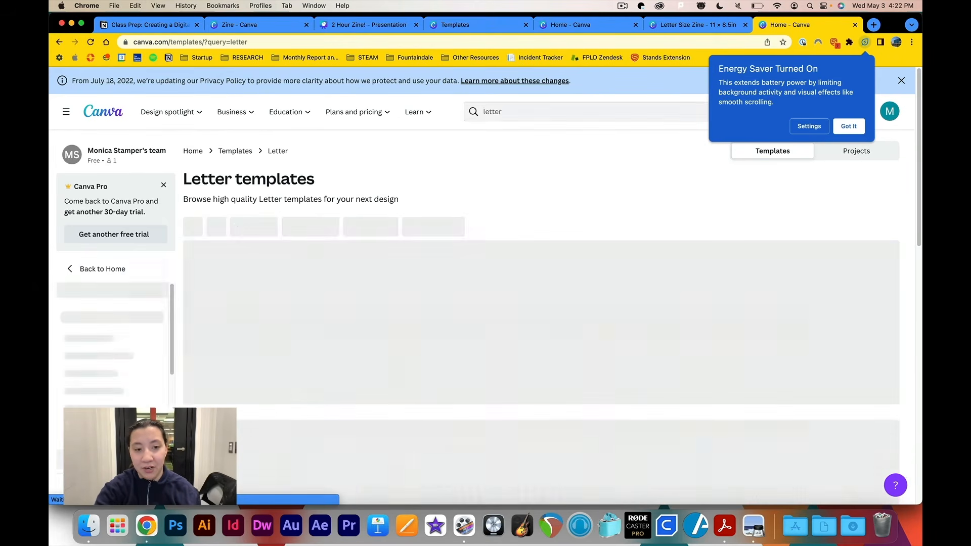
{"action": "left_click", "coordinate": [260, 379]}
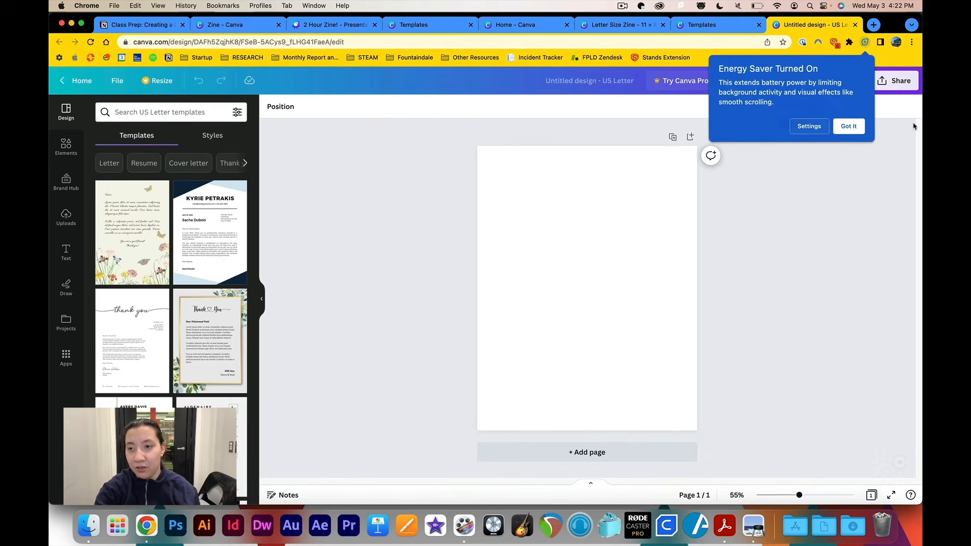
{"action": "left_click", "coordinate": [848, 126]}
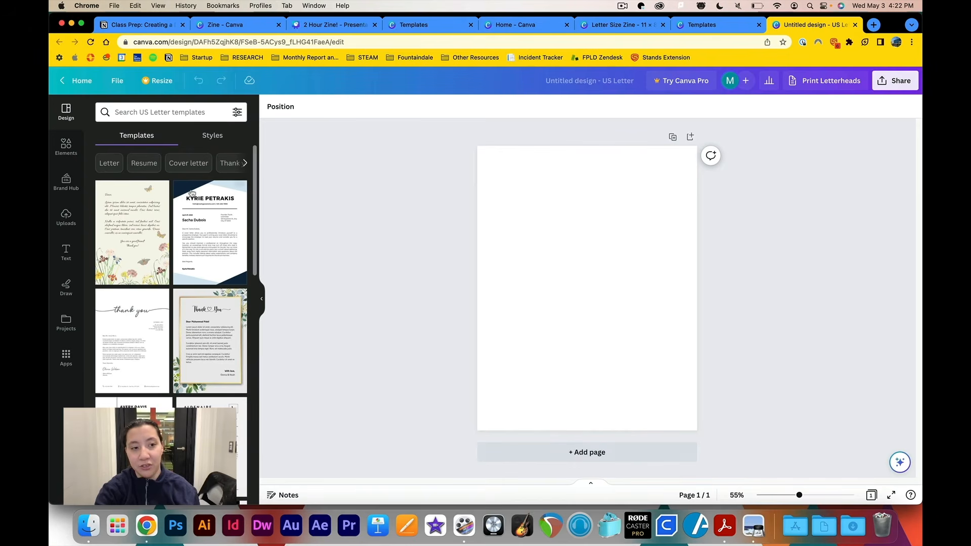
Add the photo of the pink pineapple and olive tracksuit to page 1 and enlarge it to fill the page
{"action": "left_click", "coordinate": [65, 181]}
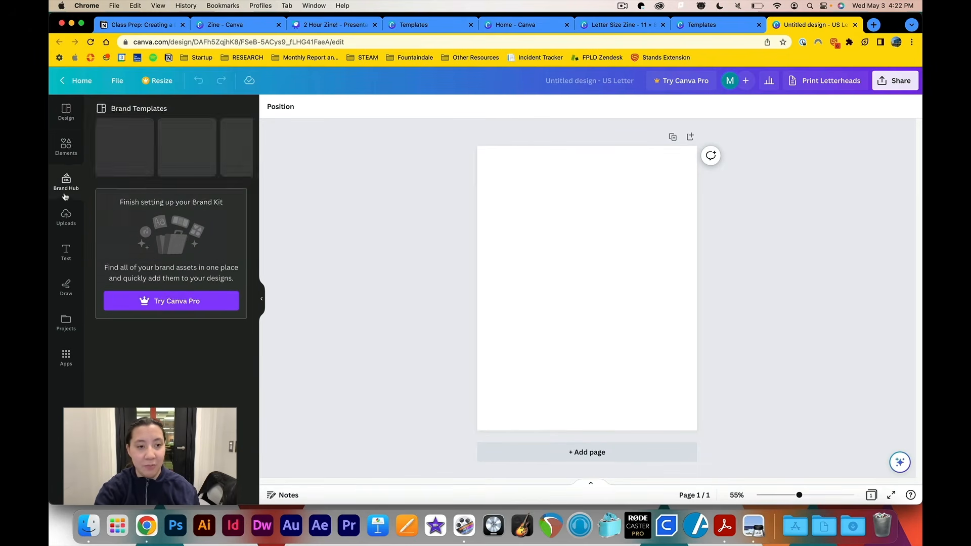
{"action": "left_click", "coordinate": [69, 143]}
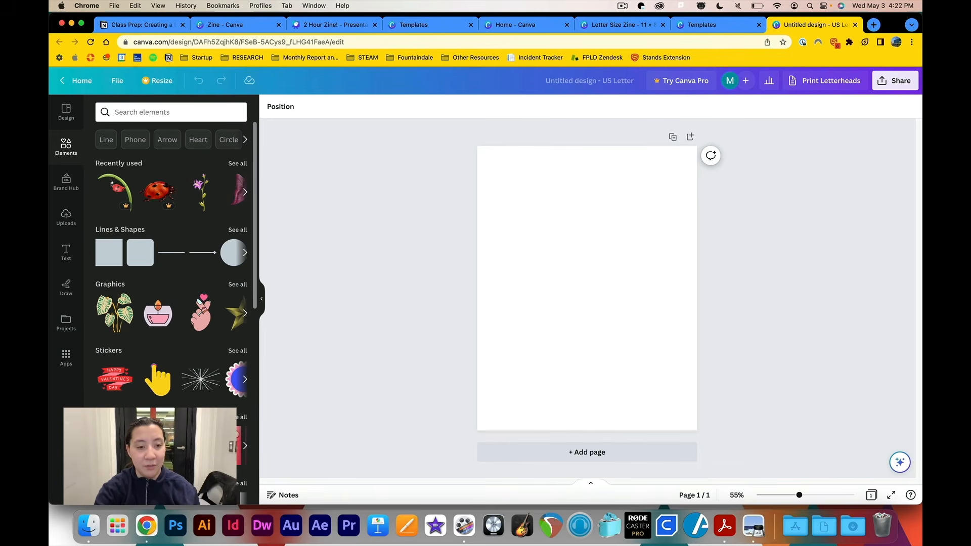
{"action": "left_click", "coordinate": [151, 445]}
{"action": "left_click_drag", "start_coordinate": [552, 290], "coordinate": [516, 259]}
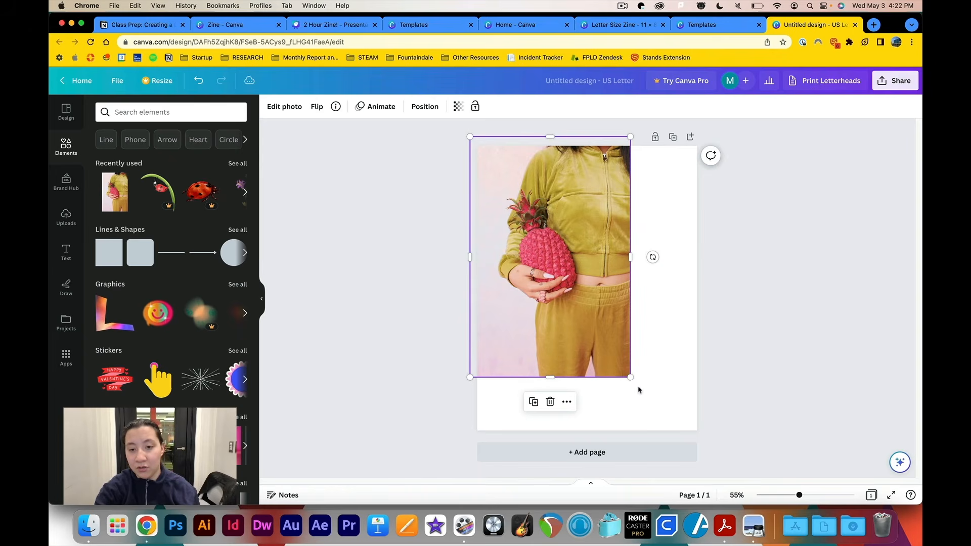
{"action": "left_click_drag", "start_coordinate": [630, 377], "coordinate": [752, 445]}
{"action": "left_click", "coordinate": [352, 334]}
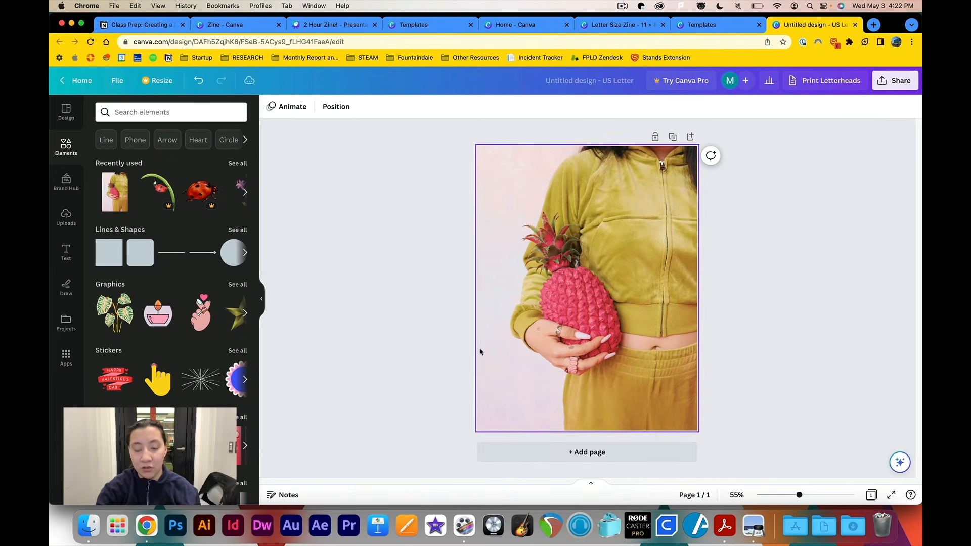
Add a second page and fill it with the photo of the pink suit and sprinkle cake
{"action": "left_click", "coordinate": [618, 456]}
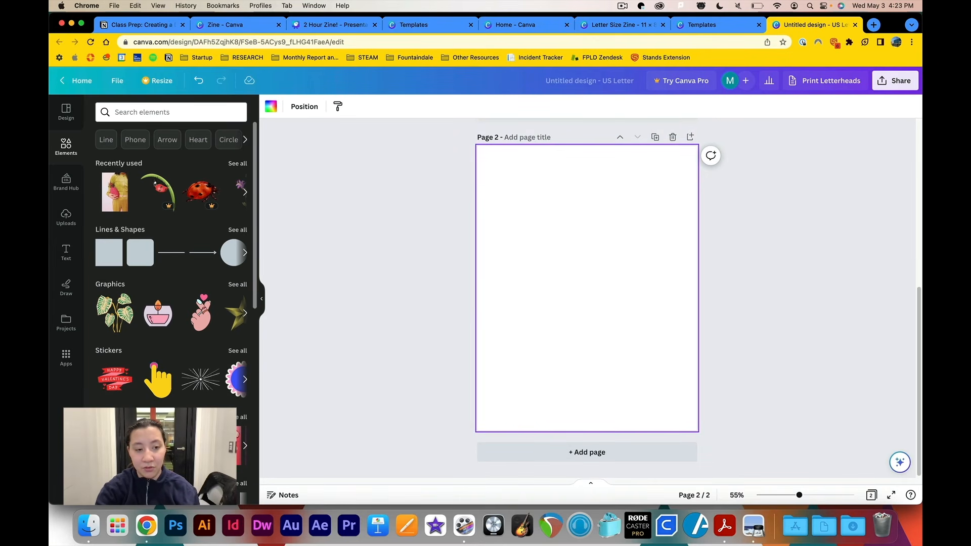
{"action": "left_click", "coordinate": [136, 445]}
{"action": "left_click_drag", "start_coordinate": [605, 299], "coordinate": [571, 273]}
{"action": "left_click_drag", "start_coordinate": [630, 383], "coordinate": [743, 459]}
{"action": "left_click", "coordinate": [739, 408]}
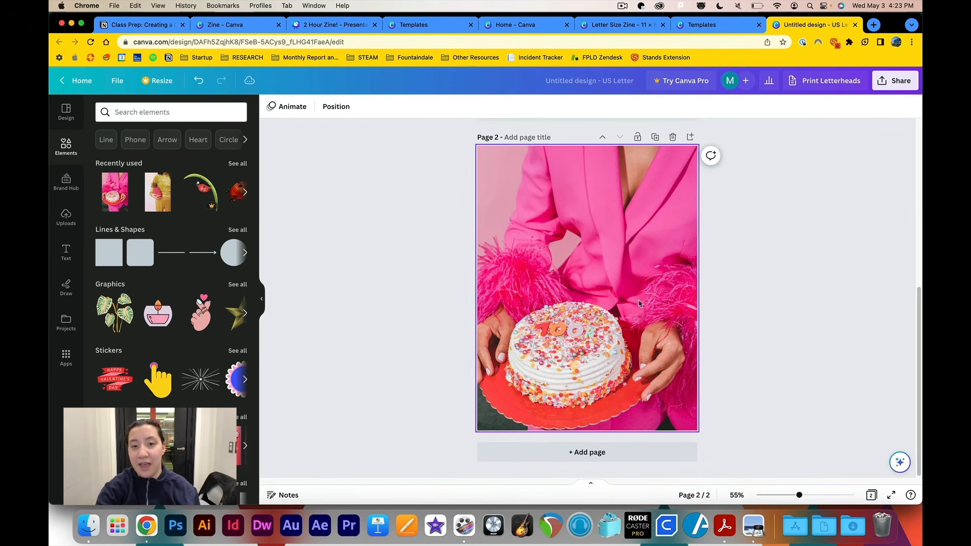
{"action": "scroll", "coordinate": [639, 303], "scroll_direction": "up", "scroll_amount": 6}
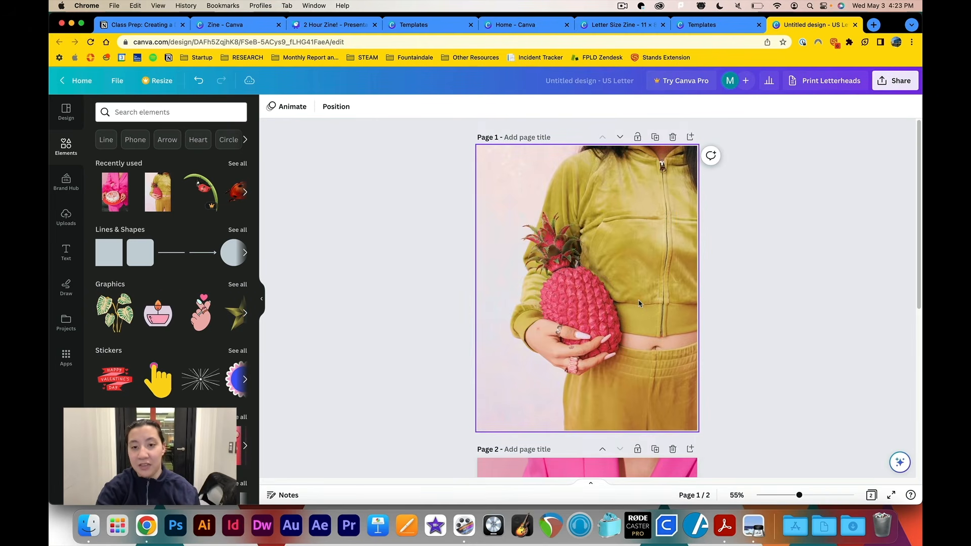
{"action": "scroll", "coordinate": [638, 303], "scroll_direction": "down", "scroll_amount": 6}
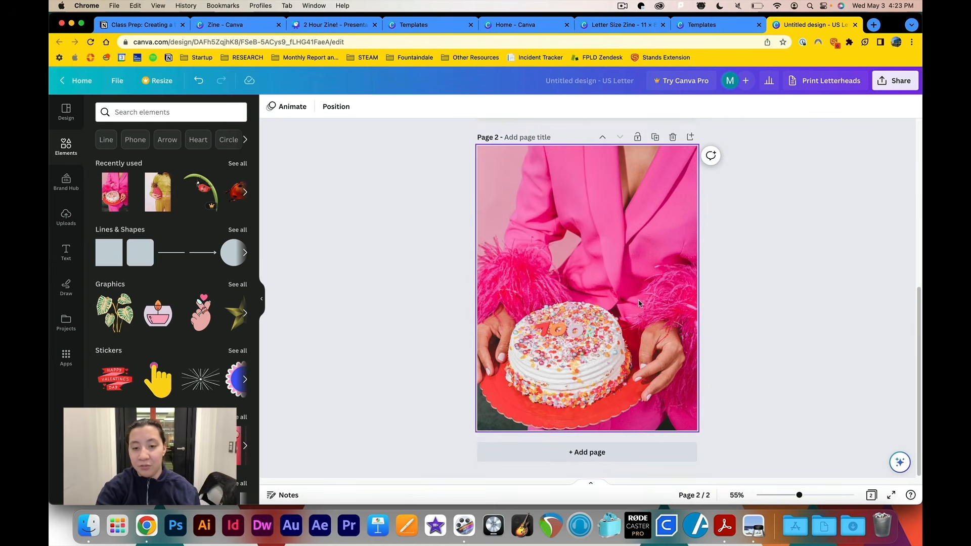
Fill a new third page with the red plate-and-fork photo, and place the pink citrus drink photo on a new fourth page
{"action": "left_click", "coordinate": [609, 450]}
{"action": "left_click_drag", "start_coordinate": [240, 445], "coordinate": [639, 340]}
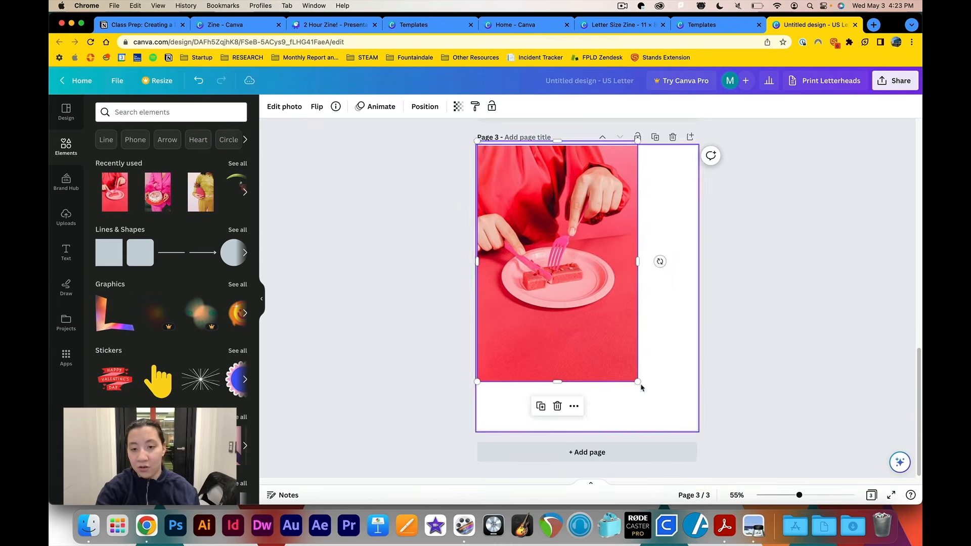
{"action": "left_click_drag", "start_coordinate": [640, 383], "coordinate": [698, 474]}
{"action": "left_click", "coordinate": [740, 408]}
{"action": "scroll", "coordinate": [244, 417], "scroll_direction": "down", "scroll_amount": 1}
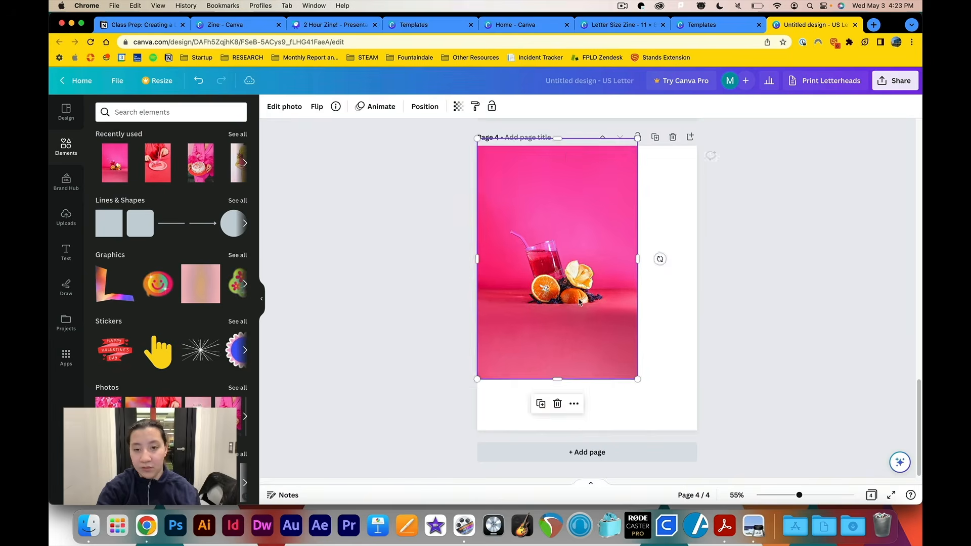
Add a pale pink square to page 1 and stretch it into a tall rectangle along the right side of the photo
{"action": "scroll", "coordinate": [588, 288], "scroll_direction": "up", "scroll_amount": 10}
{"action": "scroll", "coordinate": [587, 288], "scroll_direction": "down", "scroll_amount": 10}
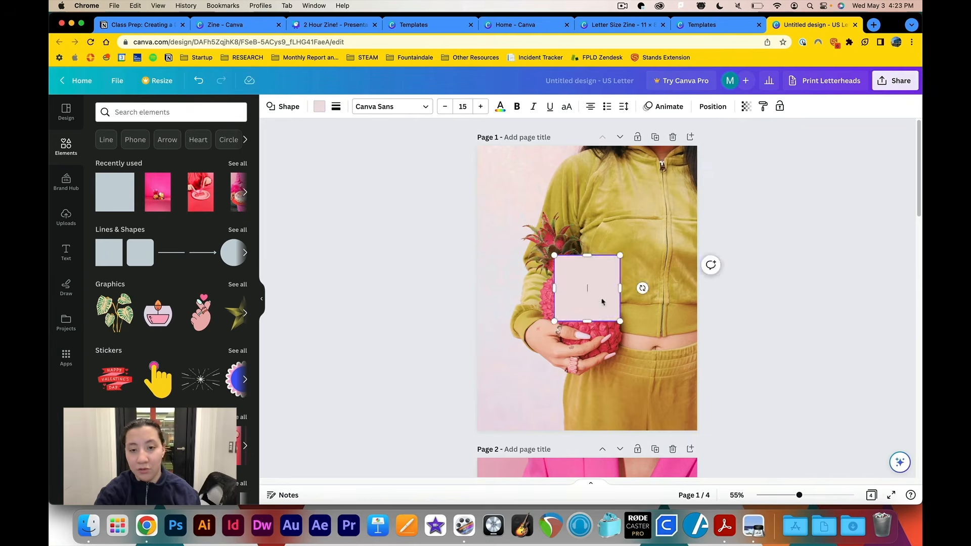
{"action": "left_click_drag", "start_coordinate": [601, 302], "coordinate": [650, 203]}
{"action": "left_click_drag", "start_coordinate": [668, 223], "coordinate": [688, 415]}
{"action": "left_click", "coordinate": [399, 332]}
Add a pale pink rectangle in the upper left area of page 2's cake photo
{"action": "scroll", "coordinate": [446, 280], "scroll_direction": "down", "scroll_amount": 7}
{"action": "scroll", "coordinate": [447, 279], "scroll_direction": "up", "scroll_amount": 2}
{"action": "left_click", "coordinate": [115, 185]}
{"action": "left_click_drag", "start_coordinate": [577, 306], "coordinate": [511, 214]}
{"action": "left_click_drag", "start_coordinate": [555, 245], "coordinate": [605, 309]}
Place a dark red rectangle across the lower part of page 3 and an orange one across the top of page 4
{"action": "scroll", "coordinate": [405, 293], "scroll_direction": "down", "scroll_amount": 6}
{"action": "left_click", "coordinate": [115, 185]}
{"action": "left_click_drag", "start_coordinate": [566, 337], "coordinate": [490, 423]}
{"action": "scroll", "coordinate": [405, 324], "scroll_direction": "down", "scroll_amount": 5}
{"action": "left_click", "coordinate": [115, 186]}
{"action": "left_click_drag", "start_coordinate": [562, 405], "coordinate": [497, 311]}
{"action": "left_click_drag", "start_coordinate": [556, 328], "coordinate": [681, 290]}
Enter "smart little saying" in page 4's rectangle and "smart little recipie" in page 3's rectangle
{"action": "type", "text": "smart little saying"}
{"action": "scroll", "coordinate": [703, 289], "scroll_direction": "up", "scroll_amount": 2}
{"action": "left_click", "coordinate": [596, 258]}
{"action": "type", "text": "smart little reci"}
Enter "happy something day" in page 2's rectangle and "welcome" in page 1's rectangle
{"action": "scroll", "coordinate": [597, 258], "scroll_direction": "up", "scroll_amount": 8}
{"action": "left_click", "coordinate": [546, 256]}
{"action": "type", "text": "happy something day"}
{"action": "scroll", "coordinate": [546, 256], "scroll_direction": "up", "scroll_amount": 5}
{"action": "left_click", "coordinate": [645, 270]}
{"action": "type", "text": "welcome"}
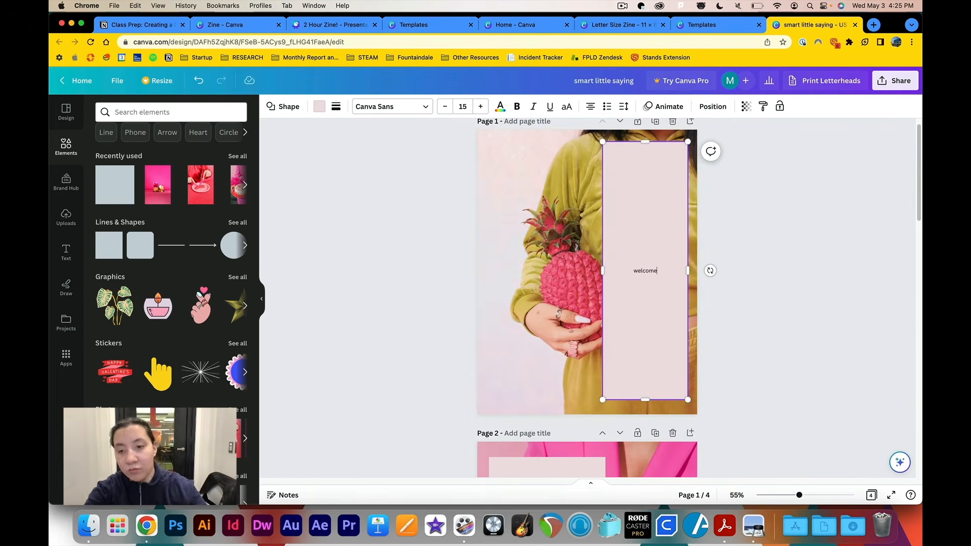
Set the "welcome" text on page 1 to the Bodoni FLF font at size 64
{"action": "double_click", "coordinate": [646, 270]}
{"action": "left_click", "coordinate": [393, 106]}
{"action": "scroll", "coordinate": [213, 211], "scroll_direction": "down", "scroll_amount": 4}
{"action": "left_click", "coordinate": [167, 344]}
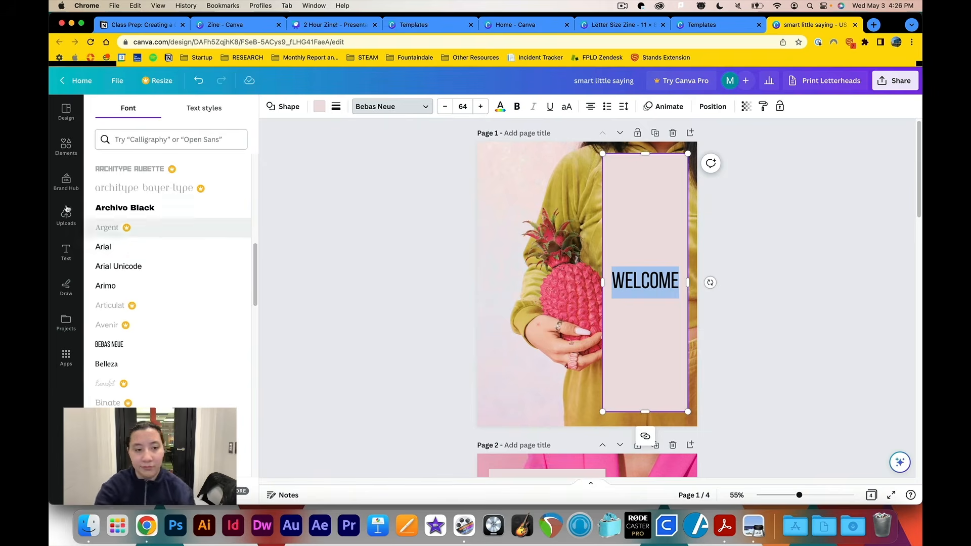
{"action": "scroll", "coordinate": [162, 374], "scroll_direction": "down", "scroll_amount": 2}
{"action": "left_click", "coordinate": [143, 351]}
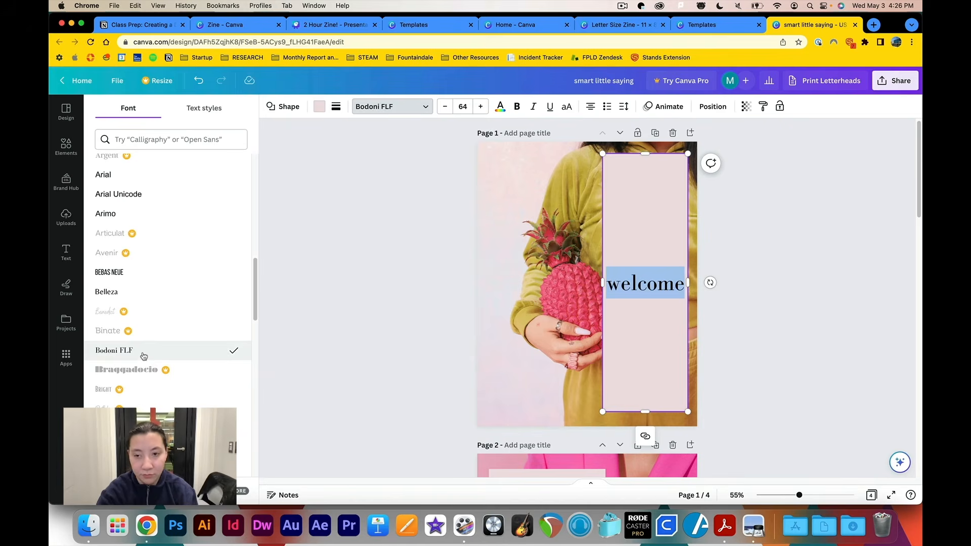
{"action": "left_click", "coordinate": [813, 385]}
Review the four finished pages of the design, including in its shared-link tab
{"action": "scroll", "coordinate": [658, 303], "scroll_direction": "down", "scroll_amount": 5}
{"action": "scroll", "coordinate": [550, 268], "scroll_direction": "down", "scroll_amount": 10}
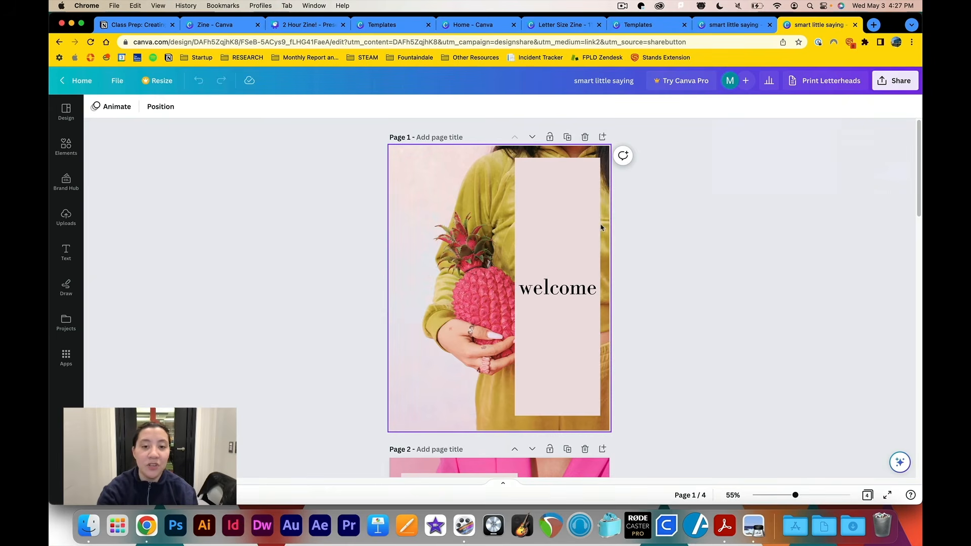
{"action": "scroll", "coordinate": [602, 228], "scroll_direction": "down", "scroll_amount": 5}
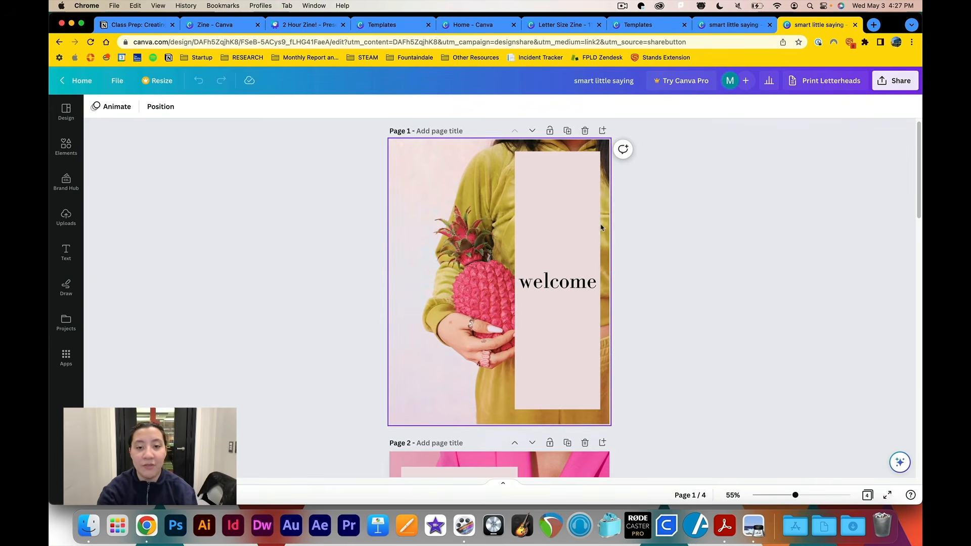
{"action": "scroll", "coordinate": [602, 228], "scroll_direction": "down", "scroll_amount": 10}
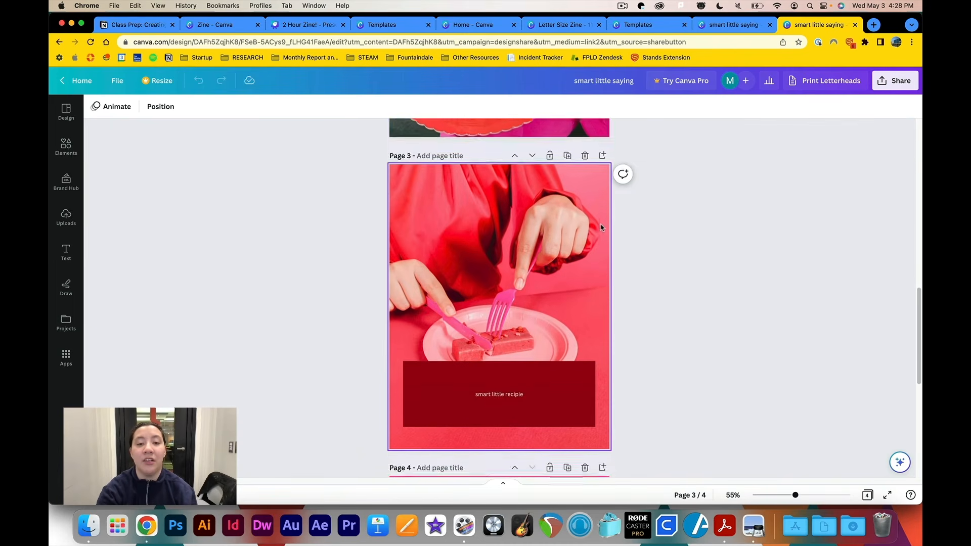
{"action": "scroll", "coordinate": [601, 227], "scroll_direction": "down", "scroll_amount": 8}
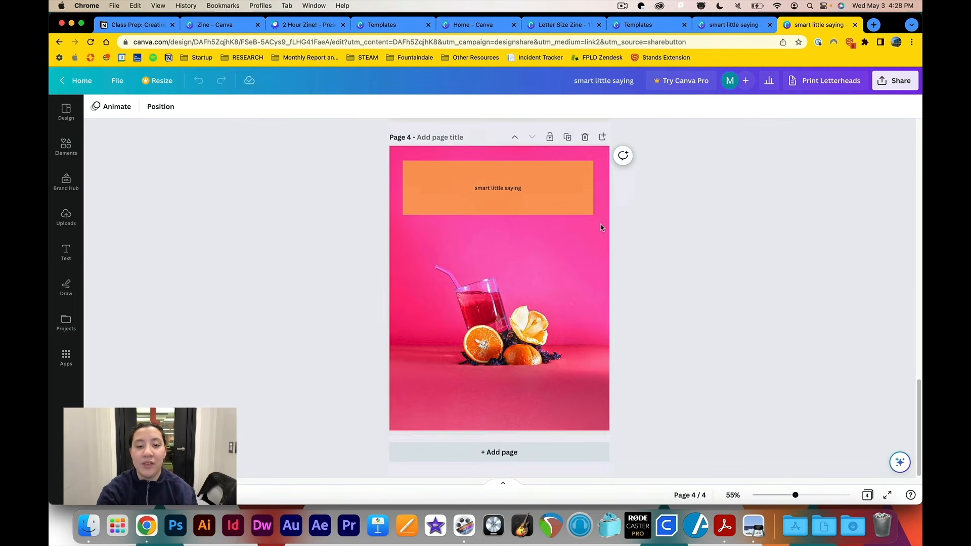
{"action": "scroll", "coordinate": [601, 228], "scroll_direction": "up", "scroll_amount": 12}
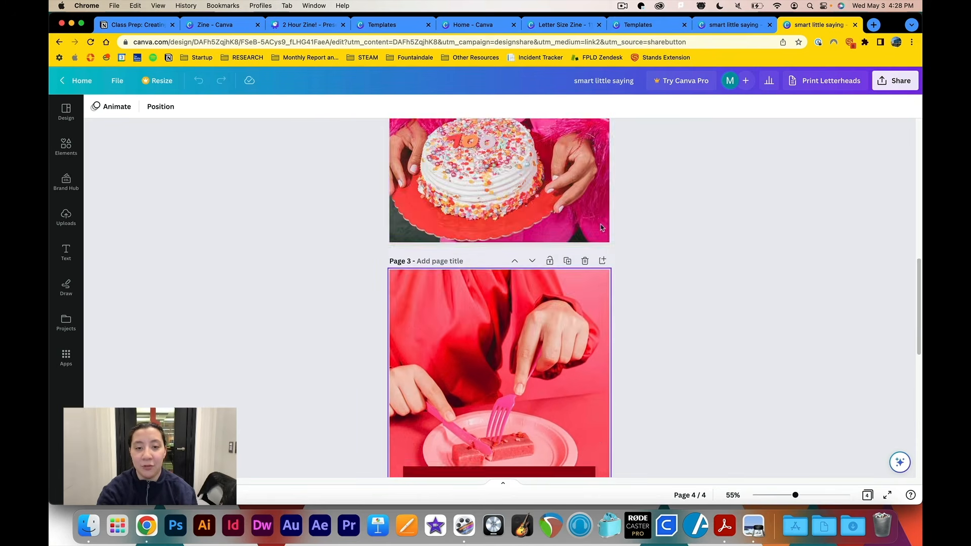
Generate a view-only link for the four-page design from all the sharing options and copy its URL
{"action": "scroll", "coordinate": [601, 227], "scroll_direction": "up", "scroll_amount": 4}
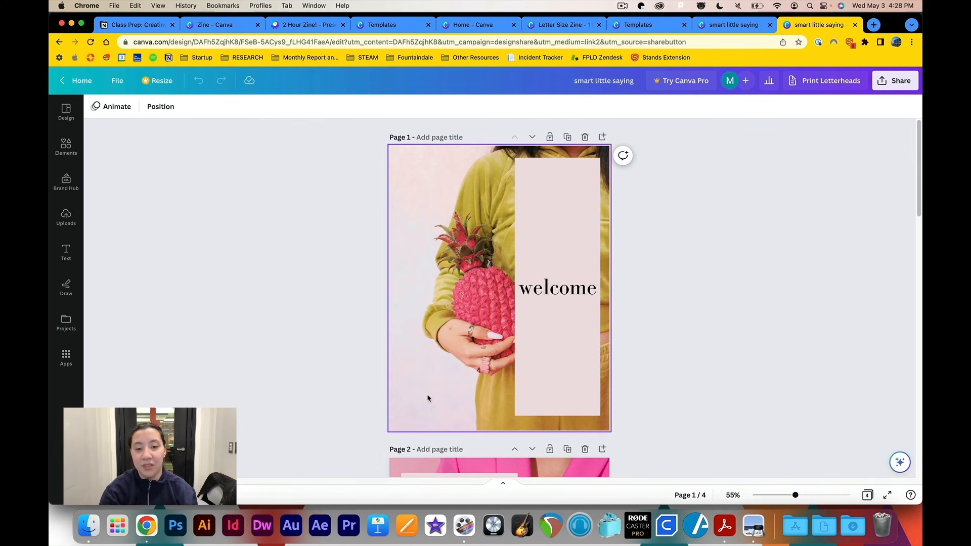
{"action": "left_click", "coordinate": [895, 83]}
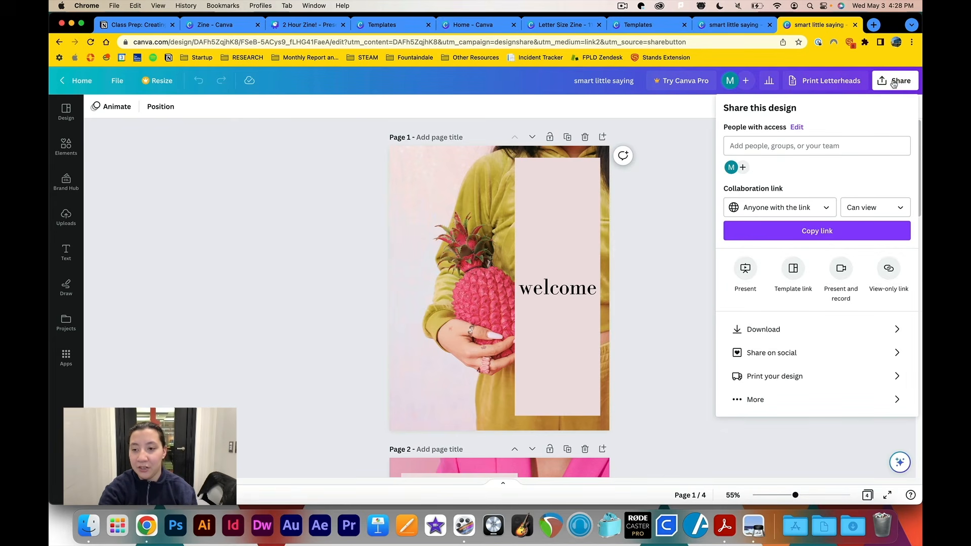
{"action": "left_click", "coordinate": [776, 405]}
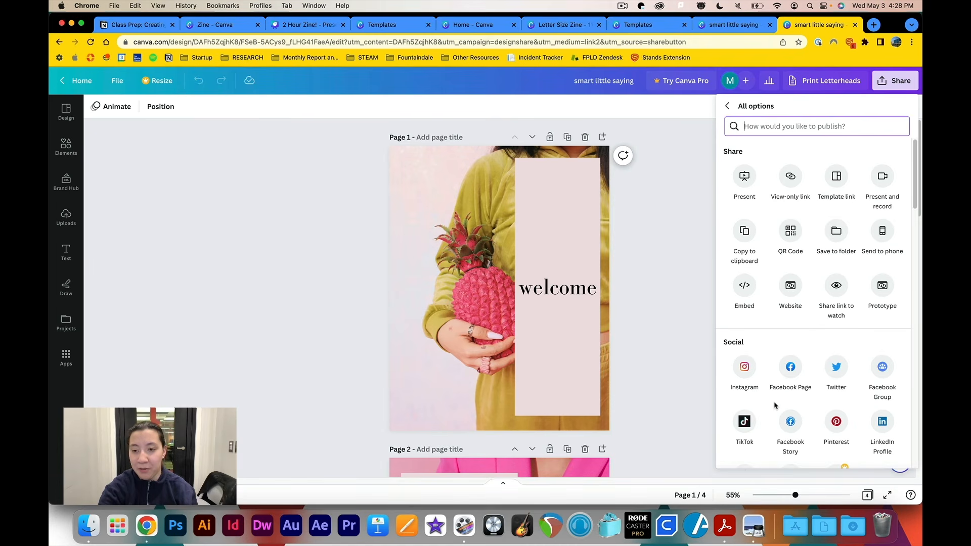
{"action": "left_click", "coordinate": [792, 179]}
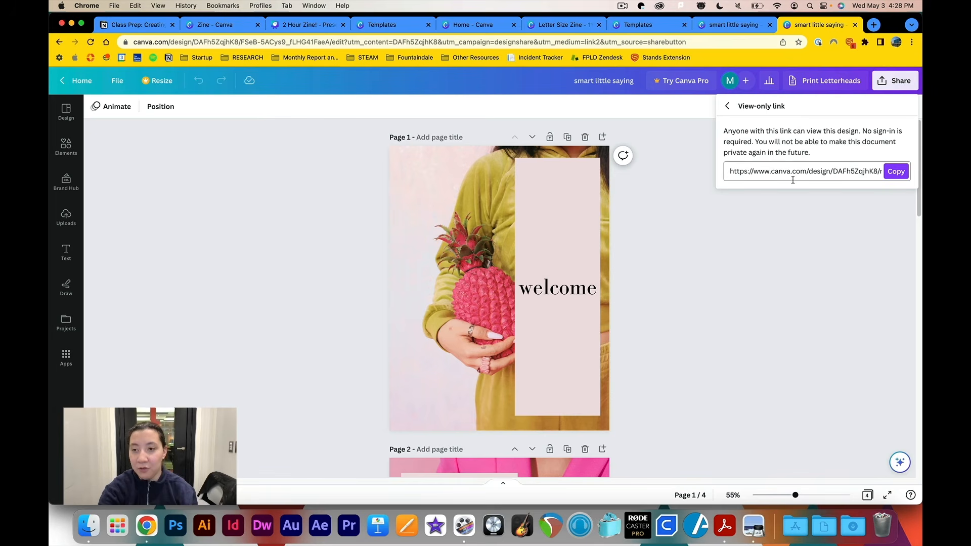
{"action": "triple_click", "coordinate": [859, 171]}
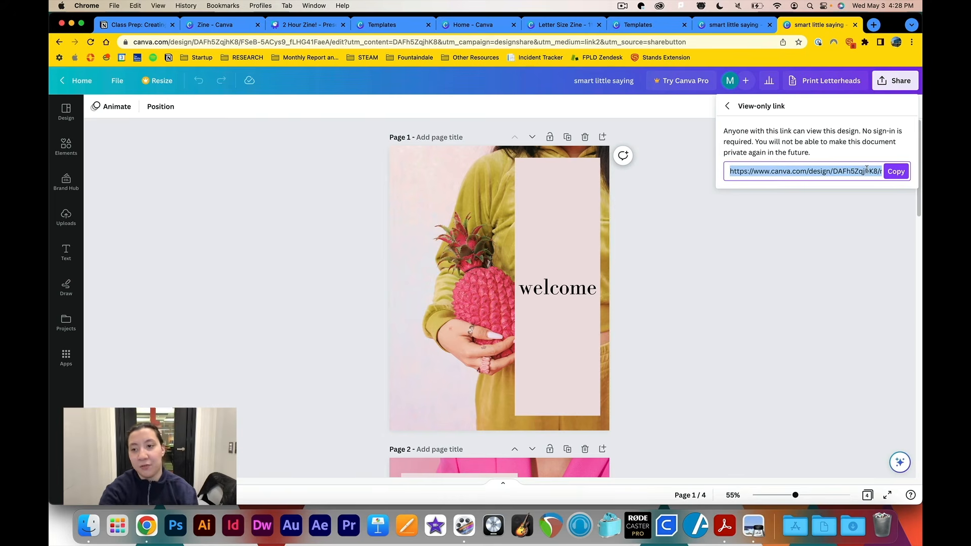
Open the copied view-only link in a new browser tab and decline the Memory Saver suggestion
{"action": "left_click", "coordinate": [873, 25]}
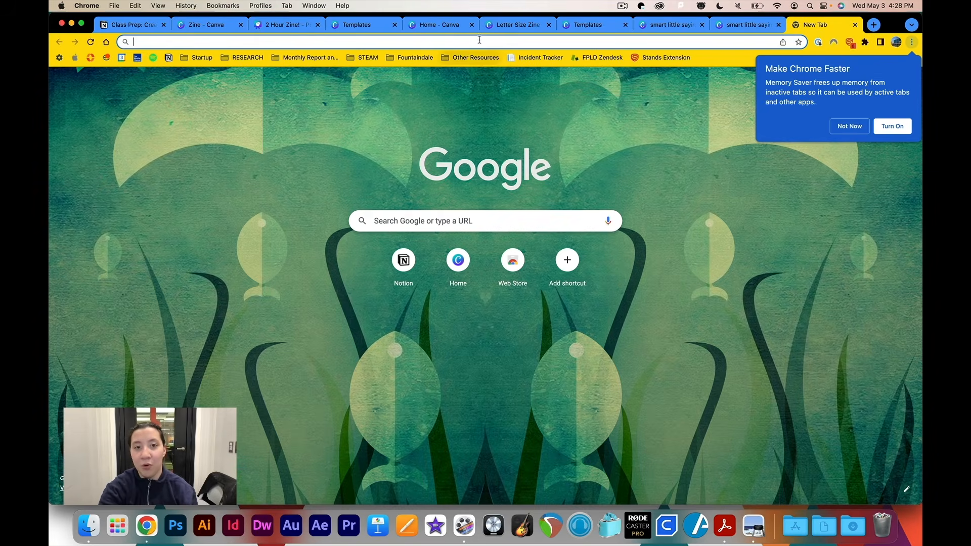
{"action": "left_click", "coordinate": [476, 41]}
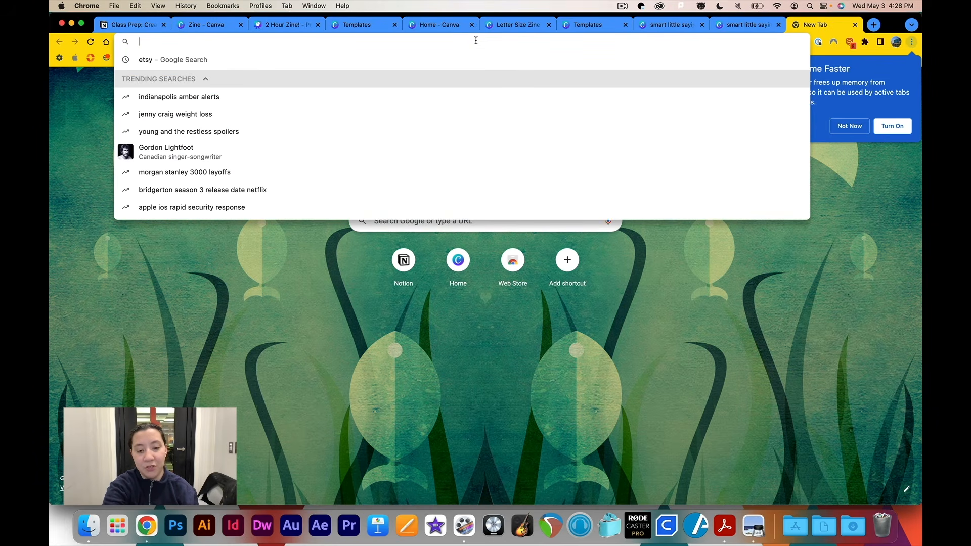
{"action": "key", "text": "super+v"}
{"action": "key", "text": "Return"}
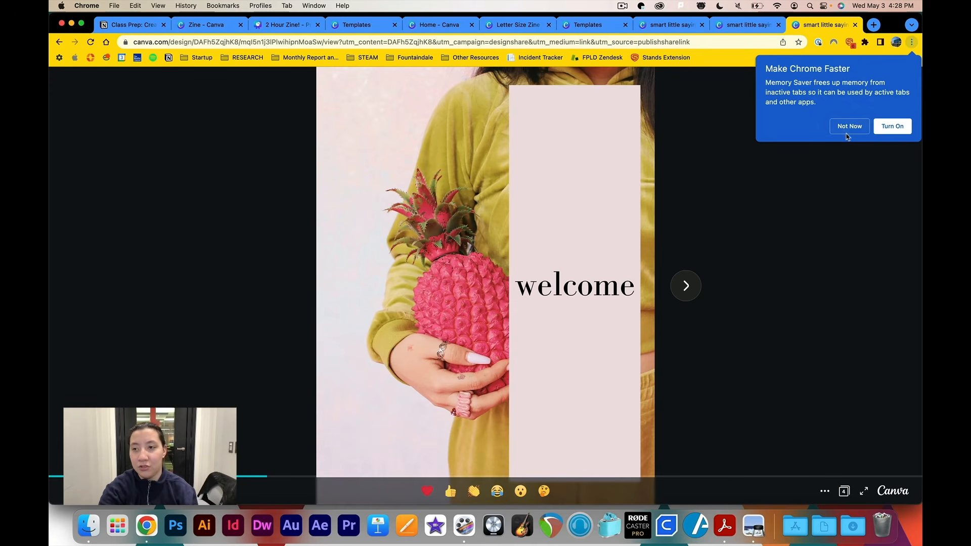
{"action": "left_click", "coordinate": [849, 126]}
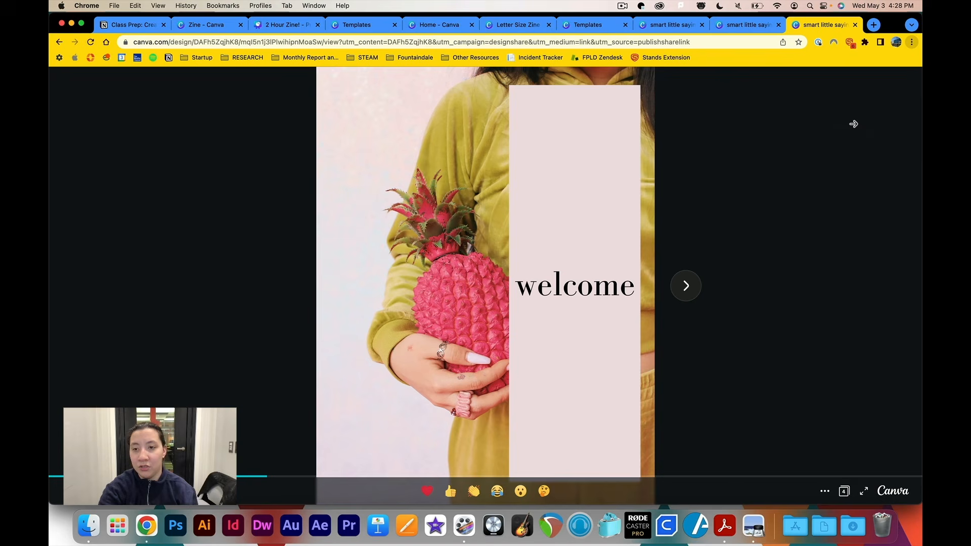
Page through all four zine pages in the view-only presentation, restart it, and go through to the last page again
{"action": "left_click", "coordinate": [686, 287]}
{"action": "left_click", "coordinate": [687, 287]}
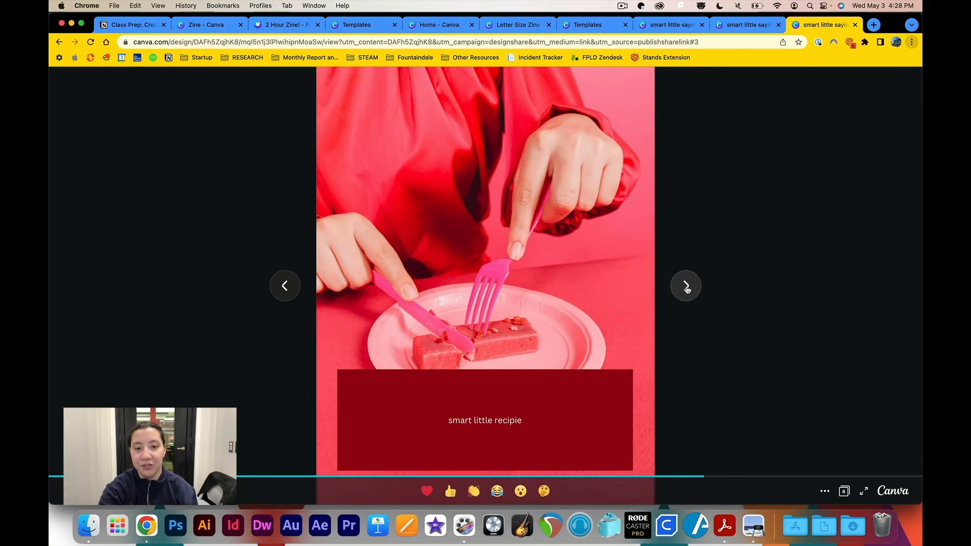
{"action": "left_click", "coordinate": [687, 286]}
{"action": "left_click", "coordinate": [686, 286]}
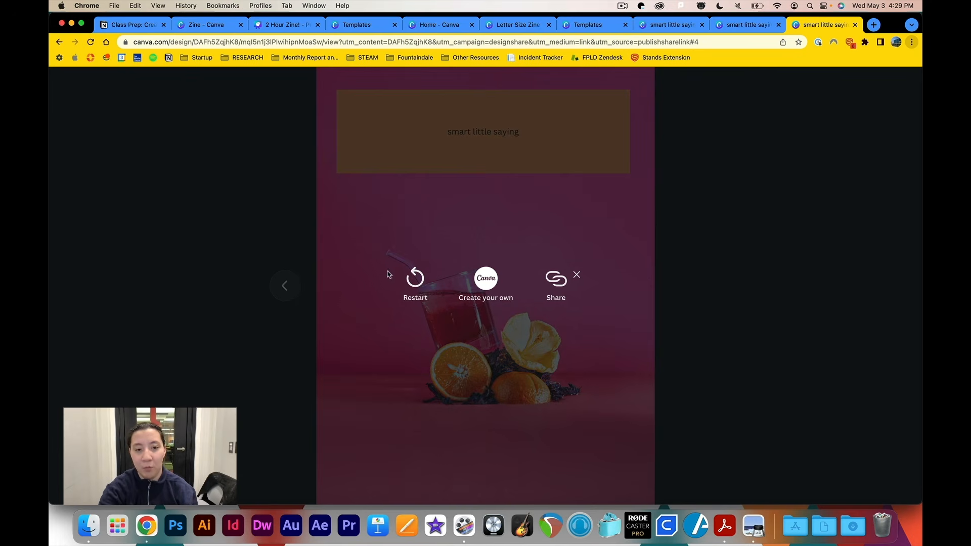
{"action": "left_click", "coordinate": [415, 281]}
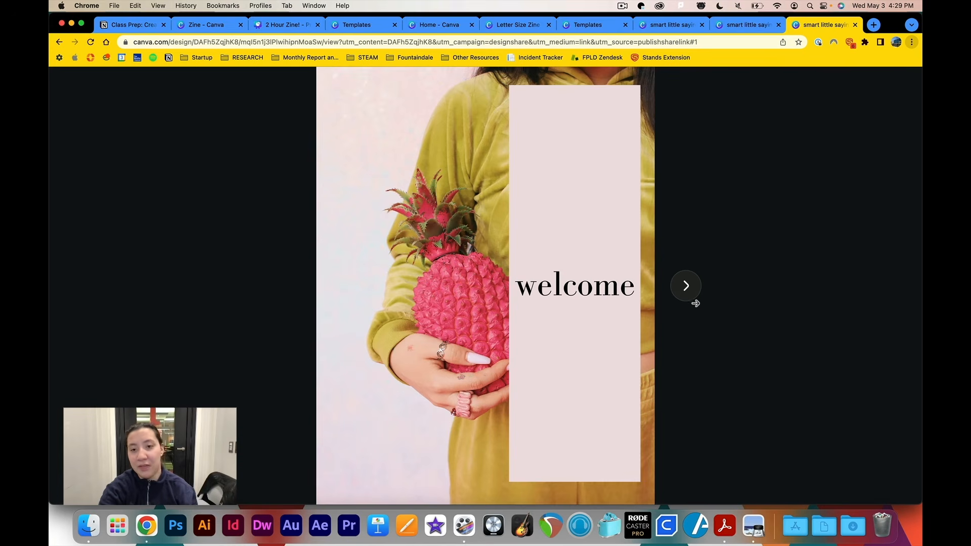
{"action": "left_click", "coordinate": [687, 287]}
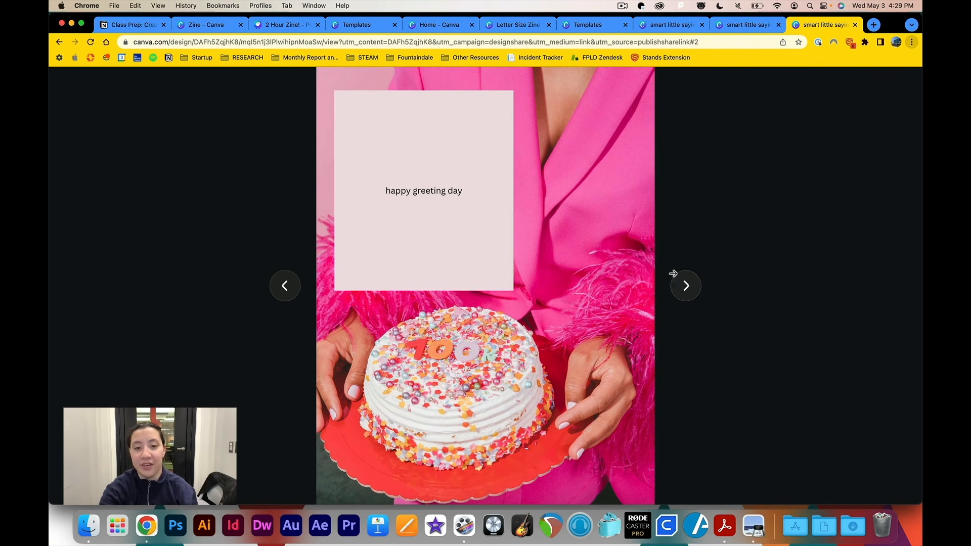
{"action": "left_click", "coordinate": [692, 288]}
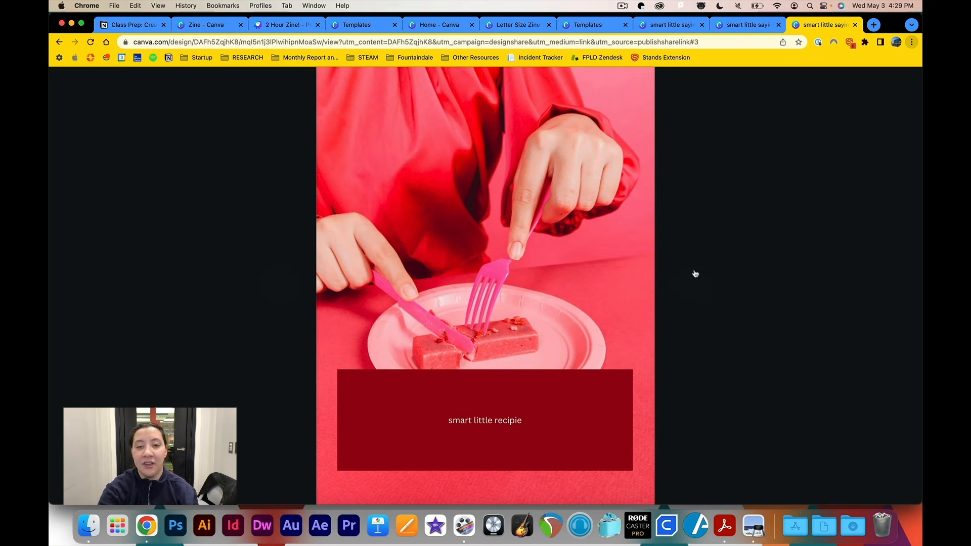
{"action": "left_click", "coordinate": [688, 284]}
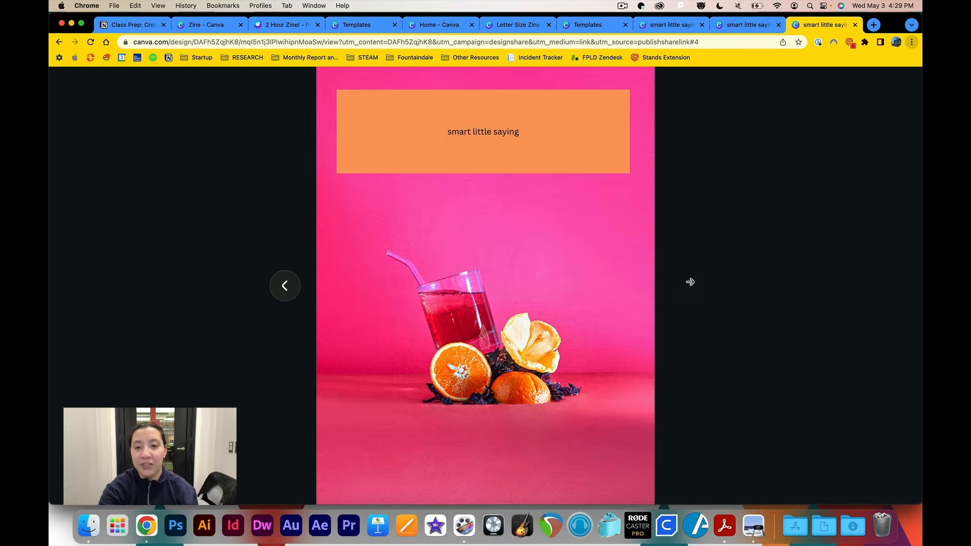